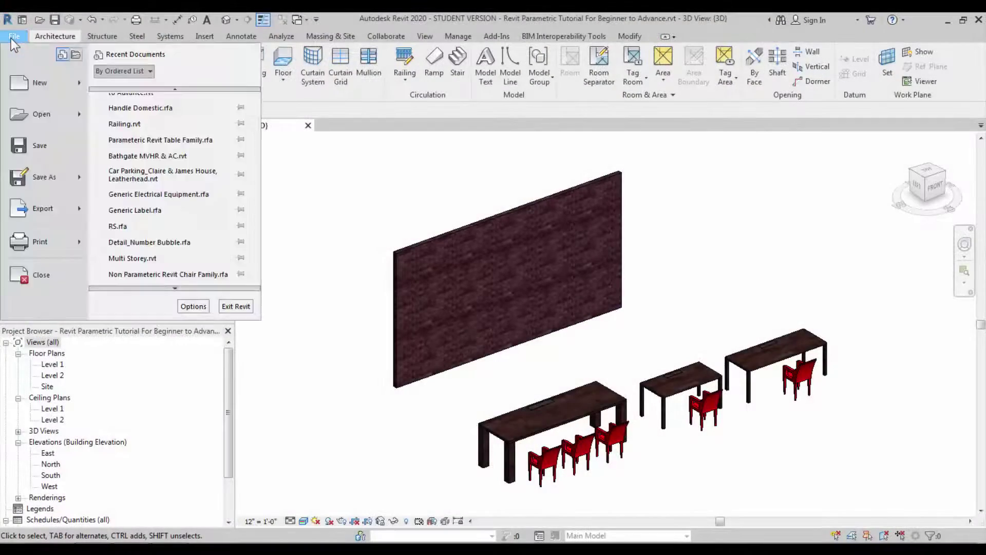
Create a new family from the Metric Door.rft template
mouse_move(39, 95)
click(147, 124)
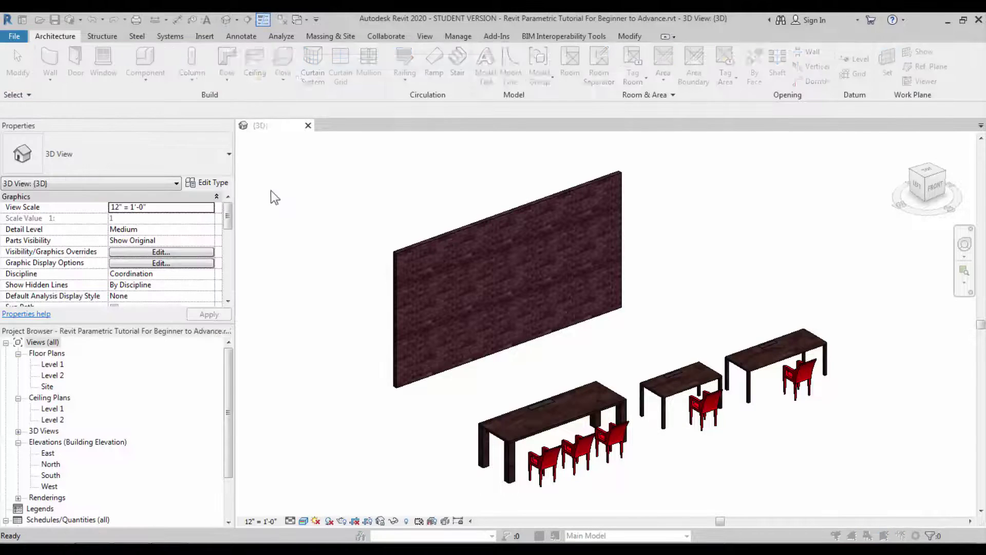
click(341, 285)
click(730, 424)
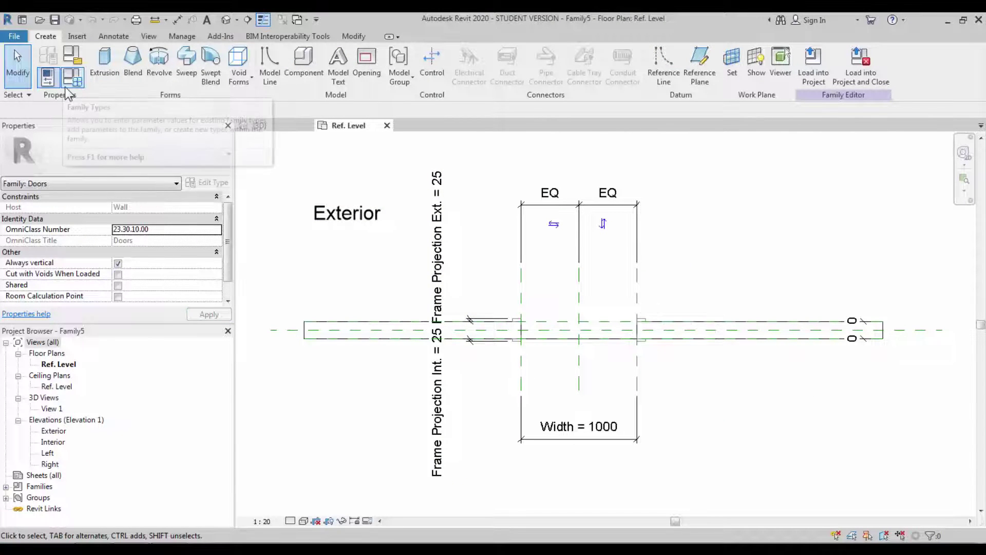
Confirm the Doors family category and review Family Types without changes
click(47, 77)
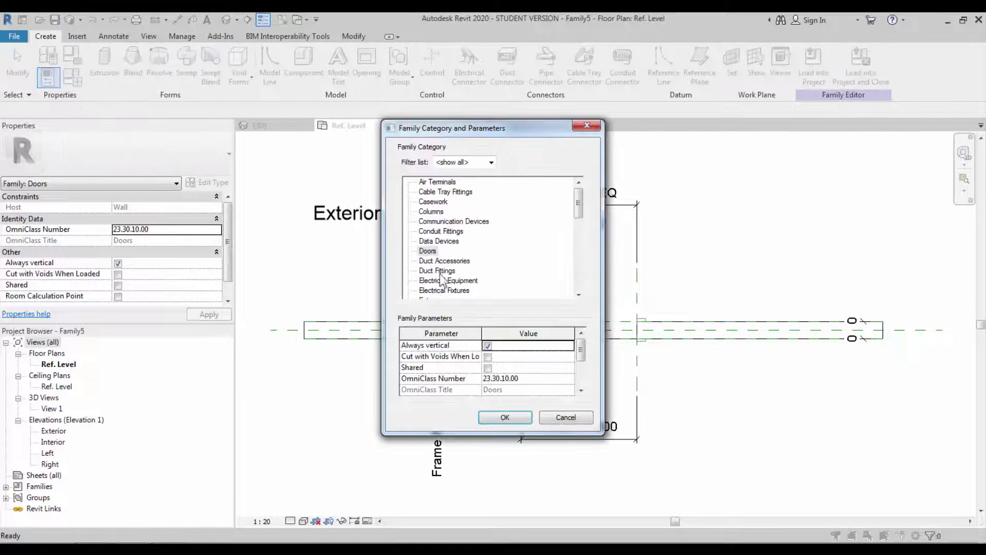
click(501, 418)
click(77, 79)
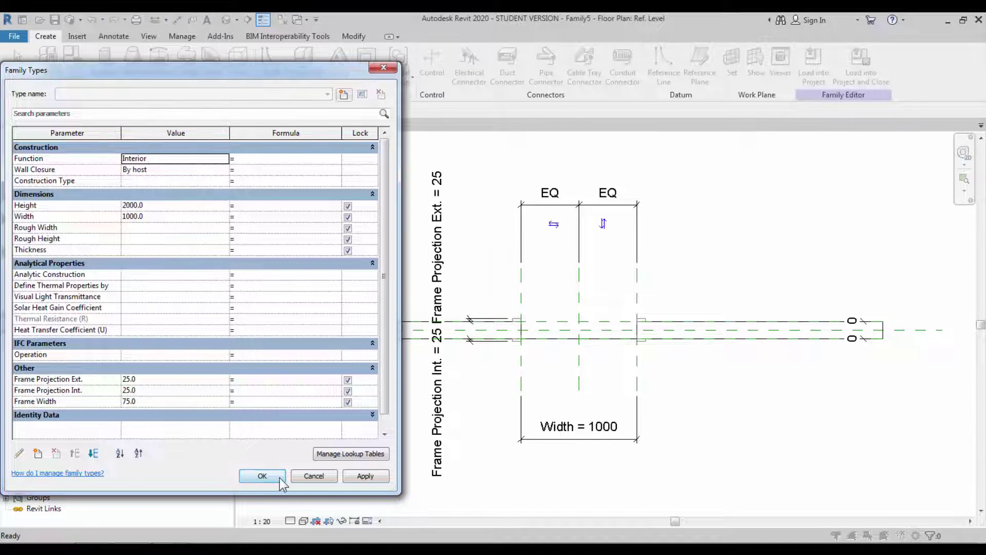
click(262, 475)
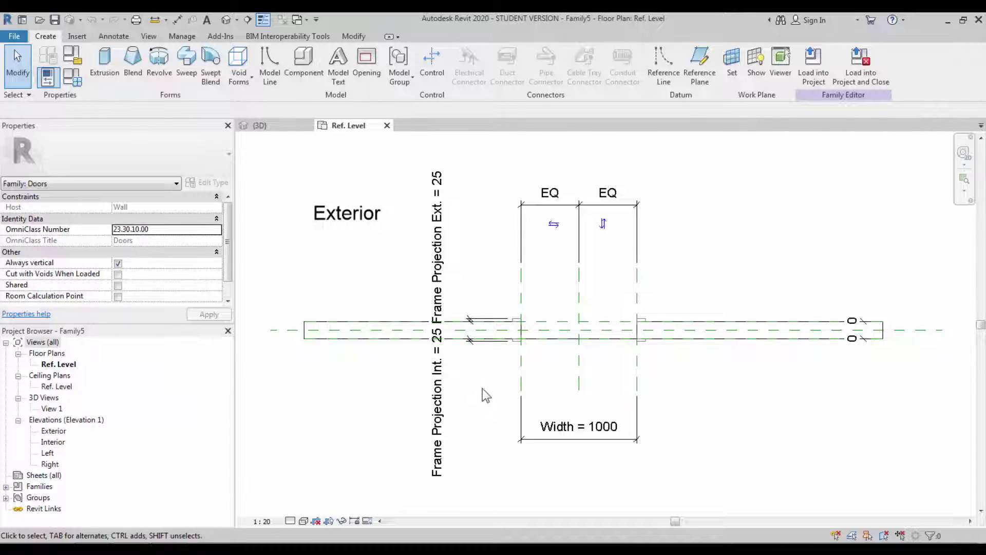
Delete both Frame/Mullion extrusions
click(511, 344)
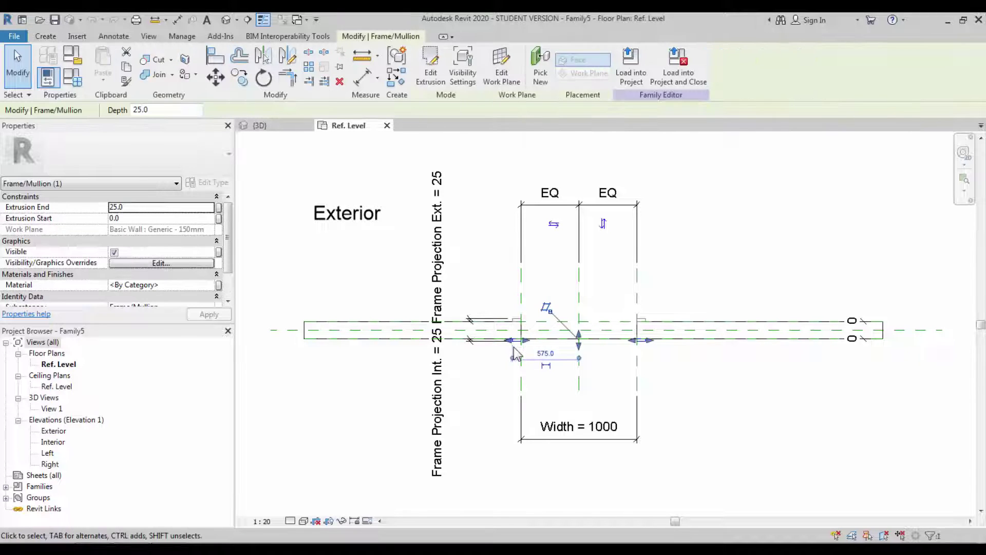
scroll(514, 336, up, 2)
ctrl+click(519, 307)
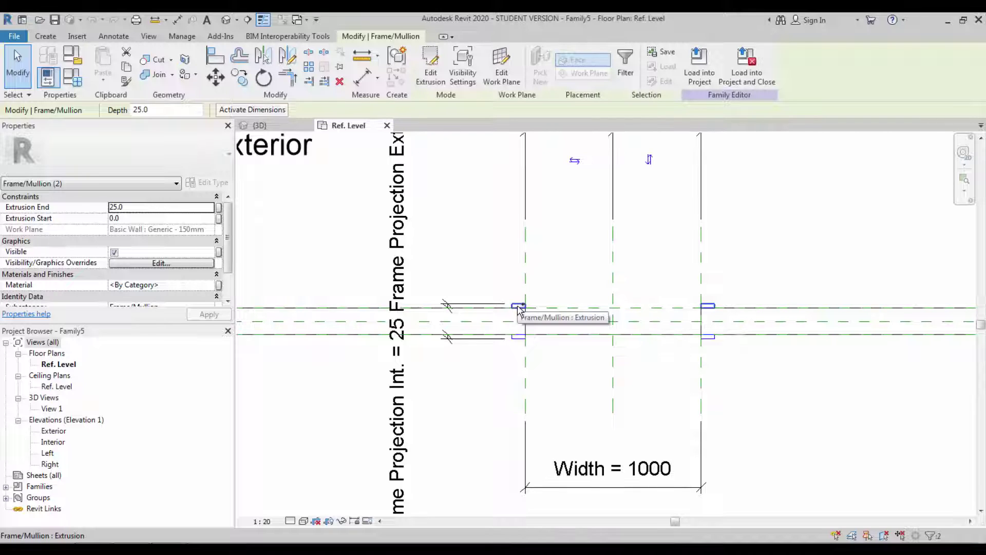
right_click(517, 306)
click(571, 175)
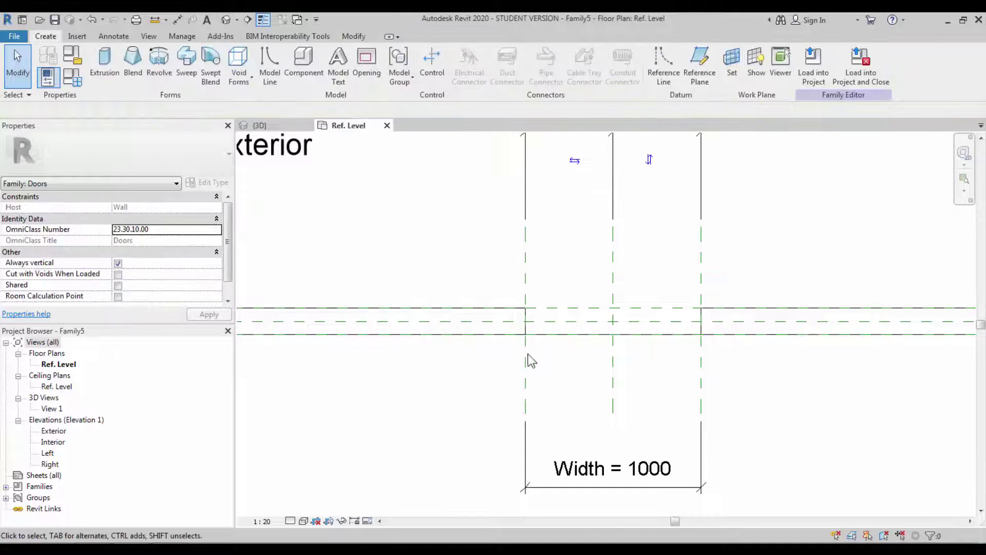
scroll(521, 365, down, 2)
In the 3D view, add a fillet arc at the top-left corner of the opening's sketch
click(225, 20)
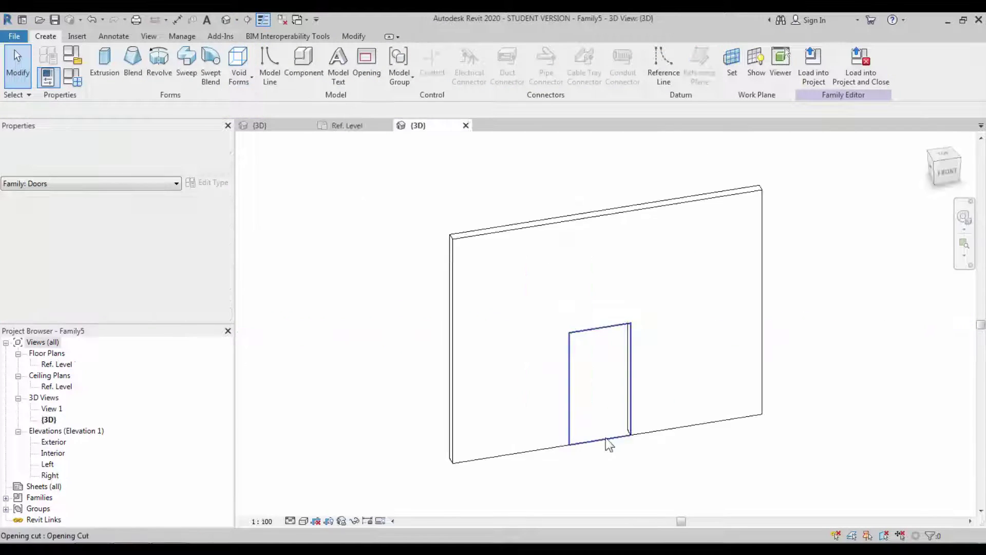
click(609, 445)
scroll(606, 439, up, 2)
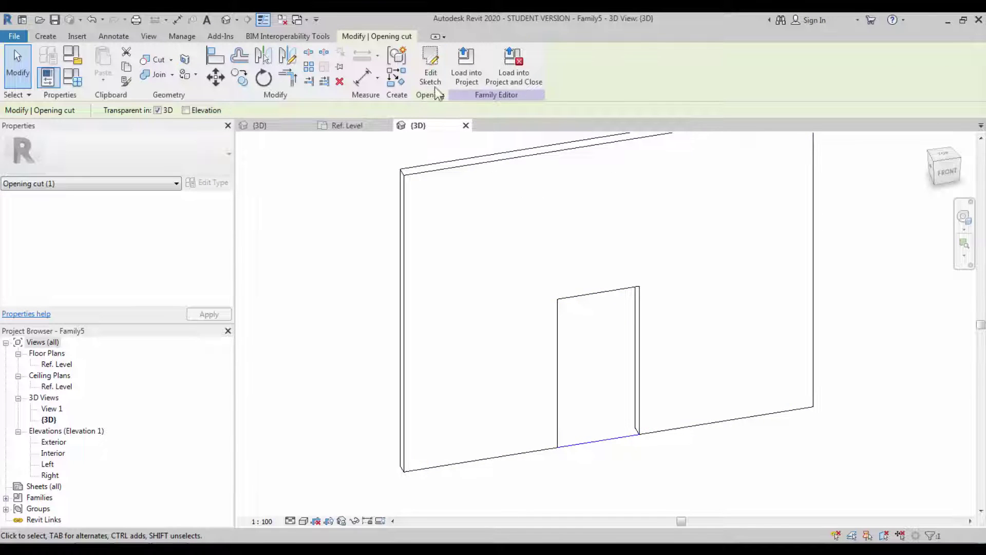
double_click(560, 321)
click(463, 56)
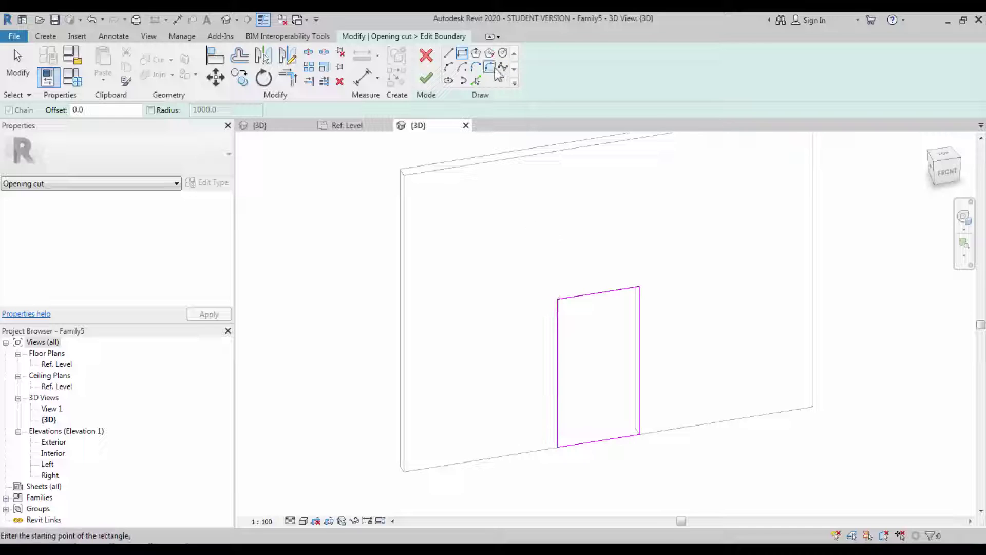
click(489, 67)
click(561, 300)
click(561, 307)
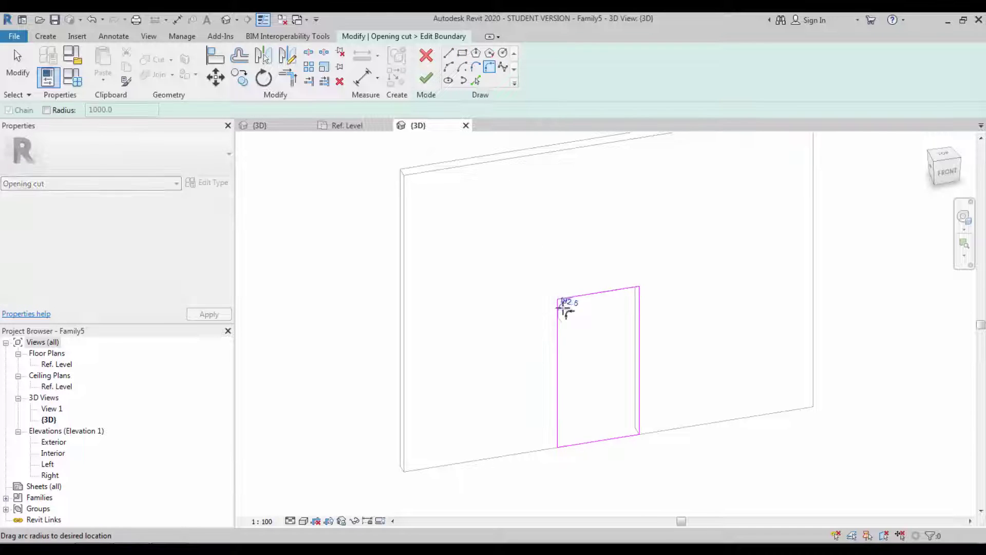
click(574, 317)
Finish the sketch, then undo the fillet to restore the rectangular opening
click(426, 78)
click(577, 357)
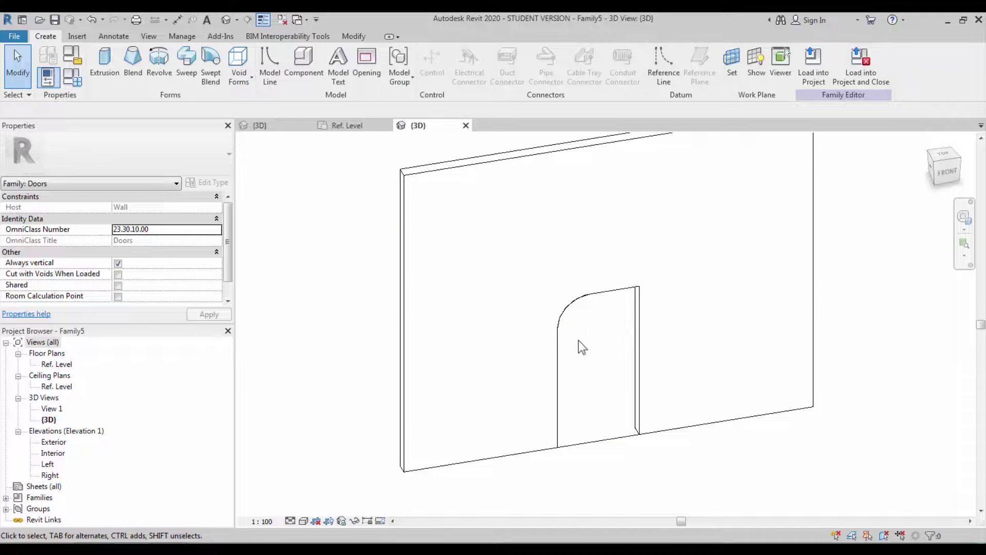
click(103, 20)
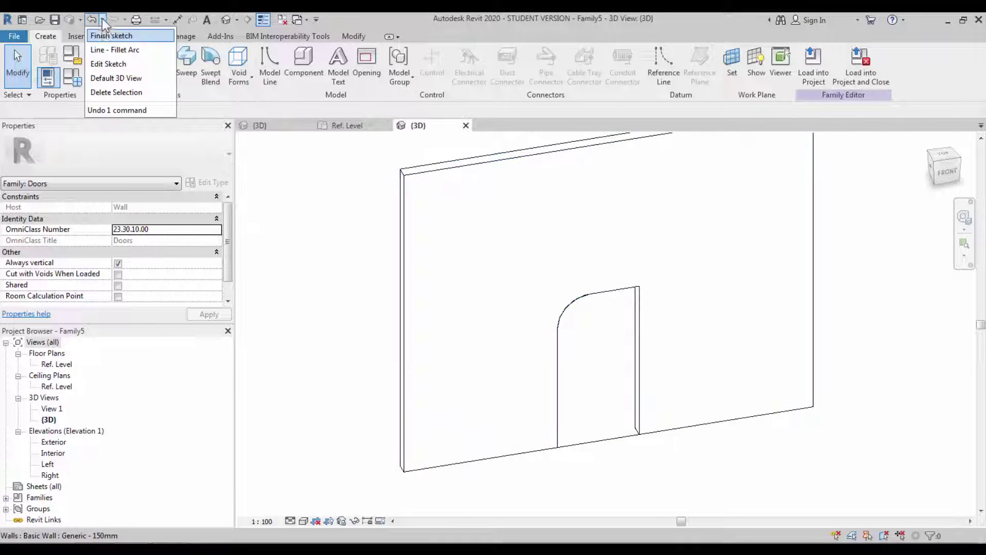
click(110, 33)
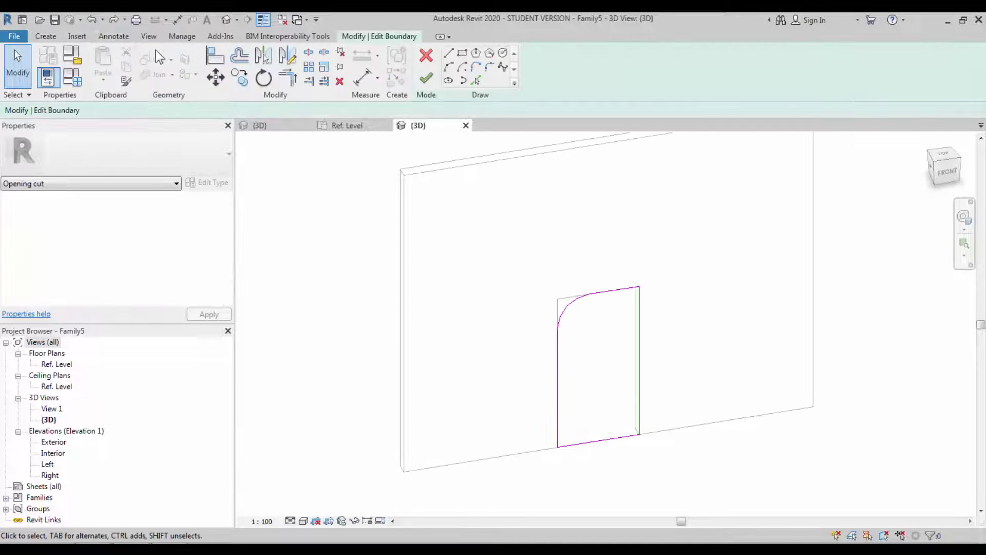
click(94, 21)
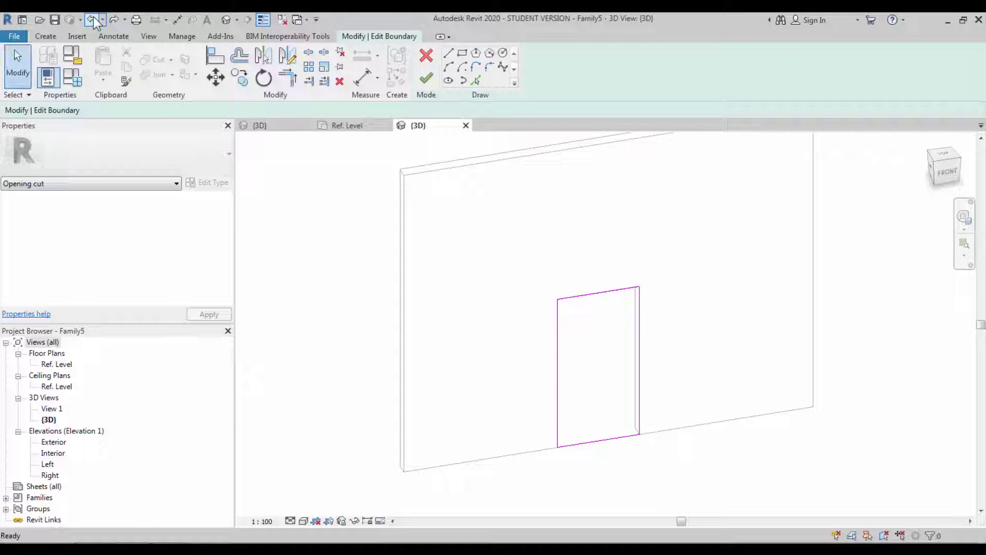
click(93, 18)
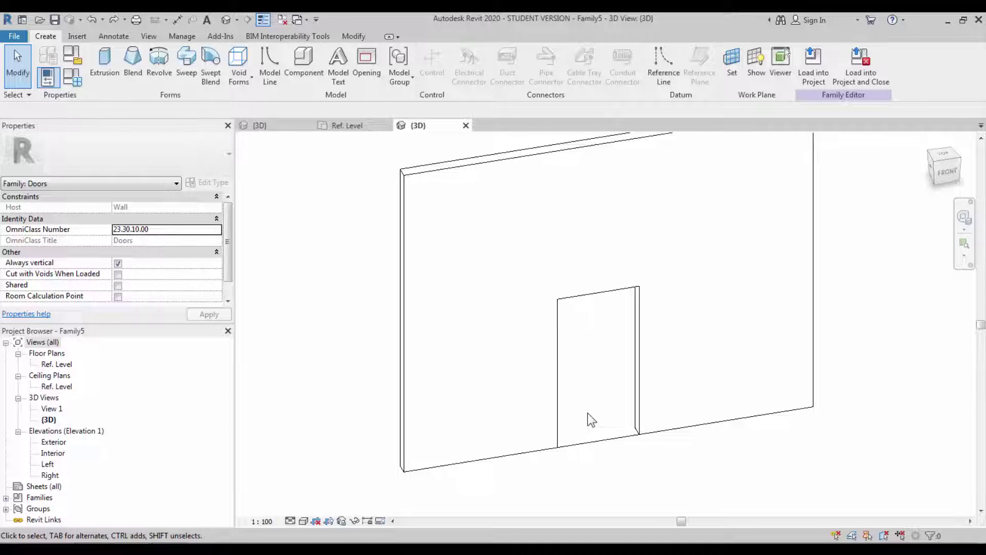
Close the extra 3D view and open the Interior elevation, centred on the door
click(466, 126)
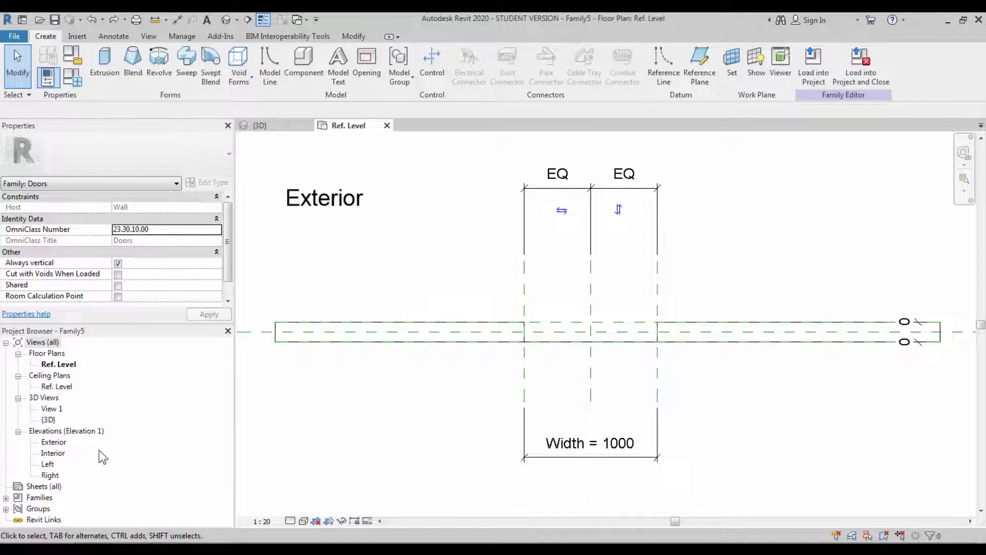
double_click(52, 453)
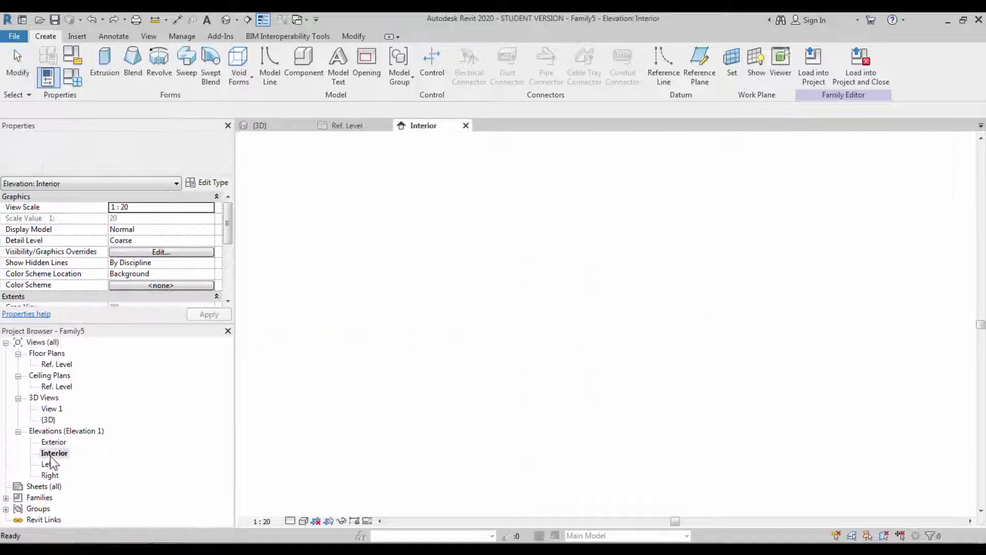
scroll(530, 400, up, 3)
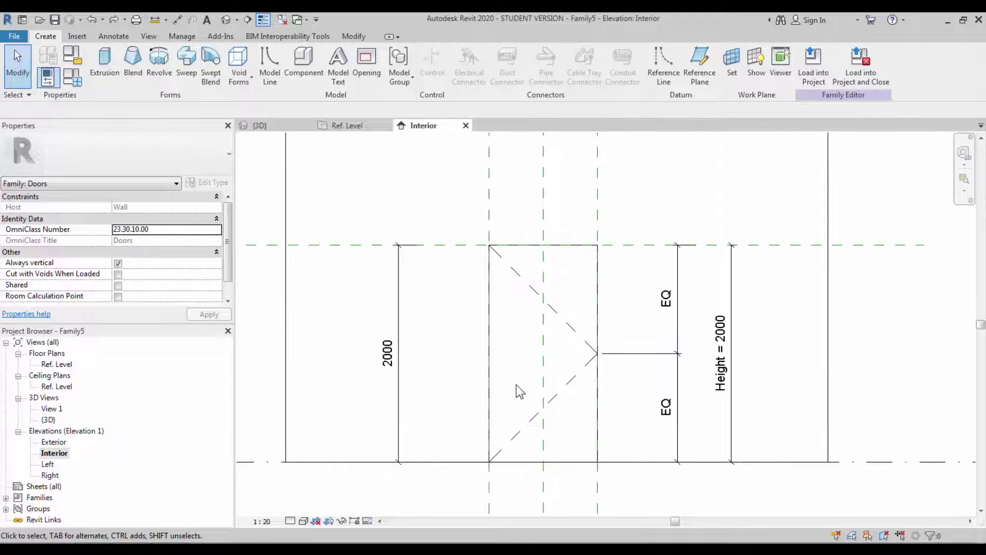
middle_drag(528, 389, 554, 387)
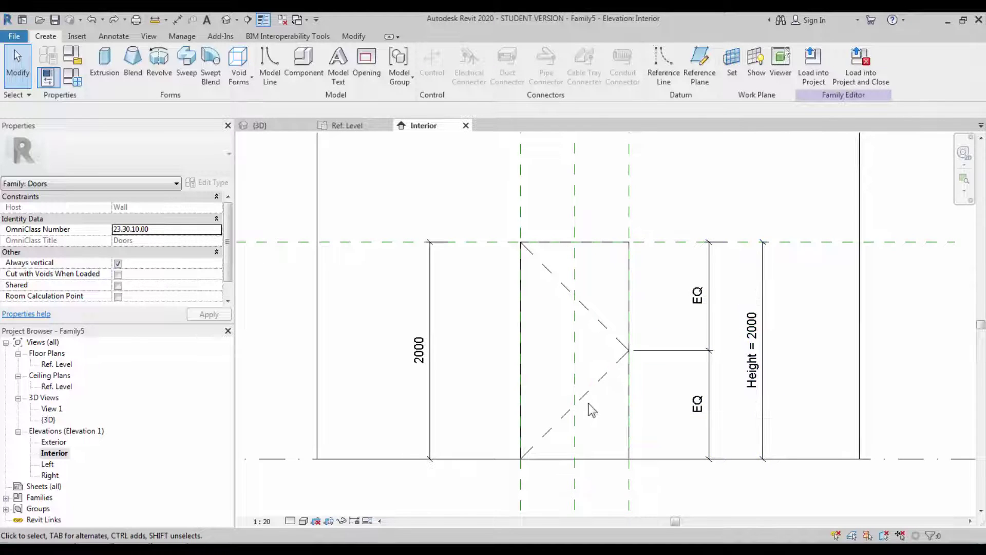
middle_drag(589, 408, 615, 406)
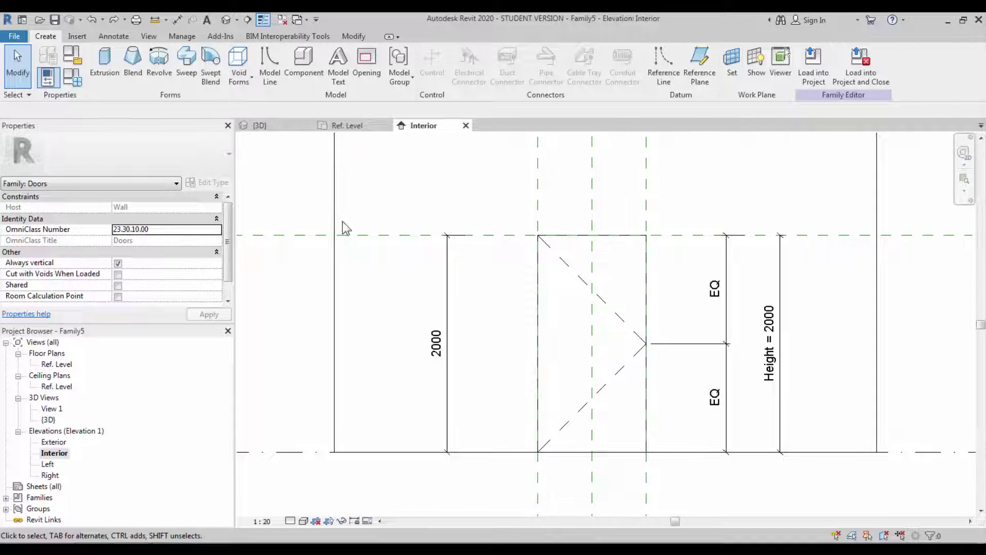
Add a horizontal reference plane just below the door head using Create Similar
click(486, 236)
right_click(485, 235)
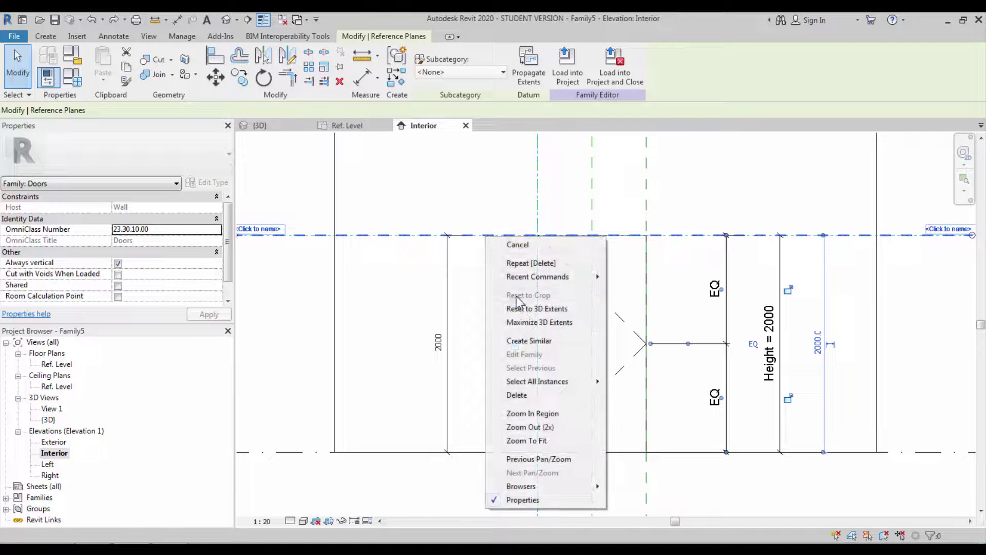
click(529, 341)
scroll(537, 242, up, 3)
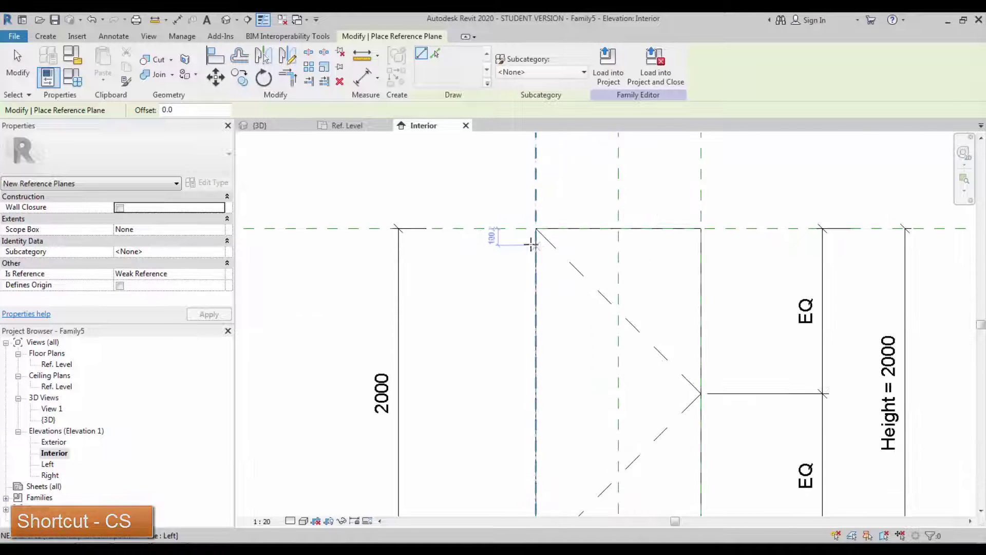
scroll(530, 244, up, 3)
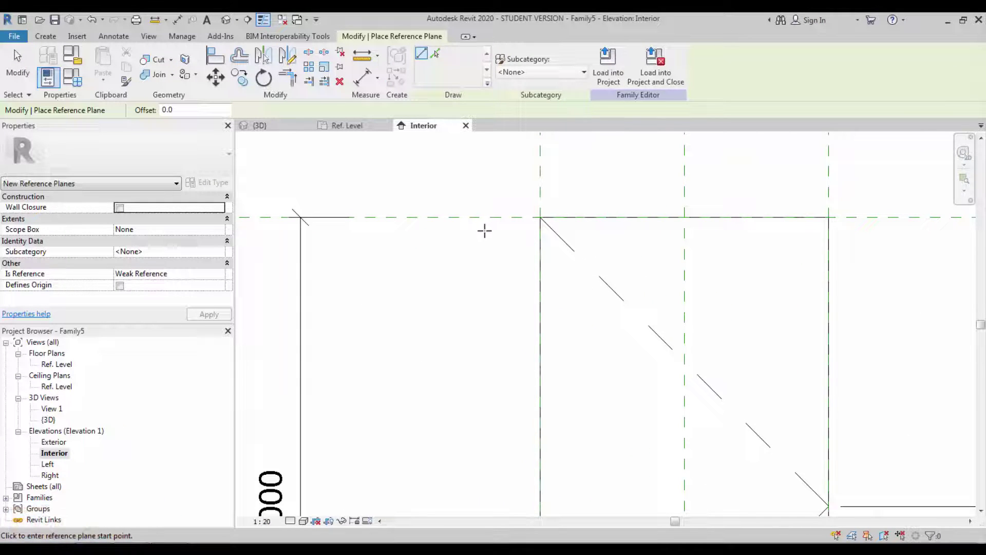
click(485, 231)
click(883, 231)
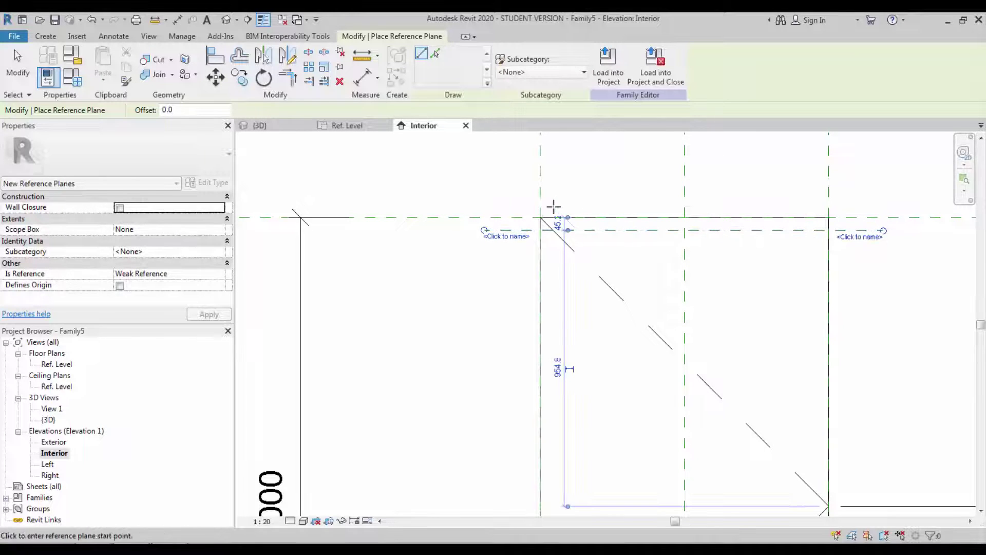
Draw two vertical reference planes just inside the opening's left and right edges
scroll(548, 202, down, 3)
click(547, 229)
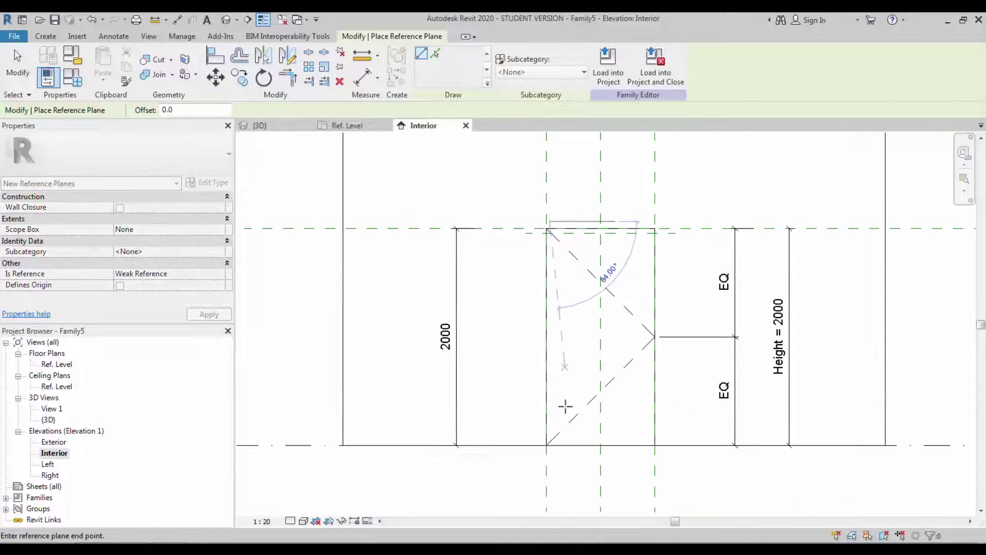
click(558, 472)
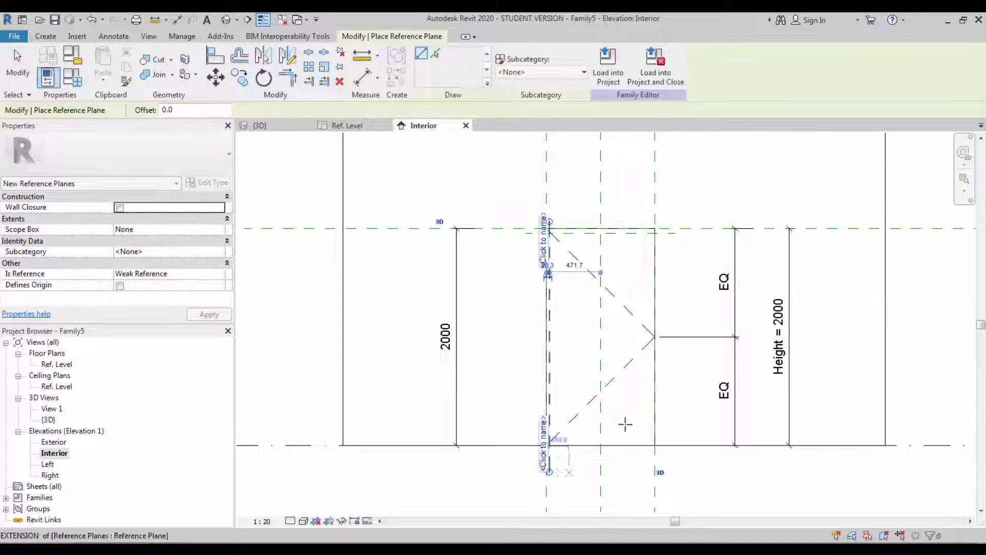
click(644, 204)
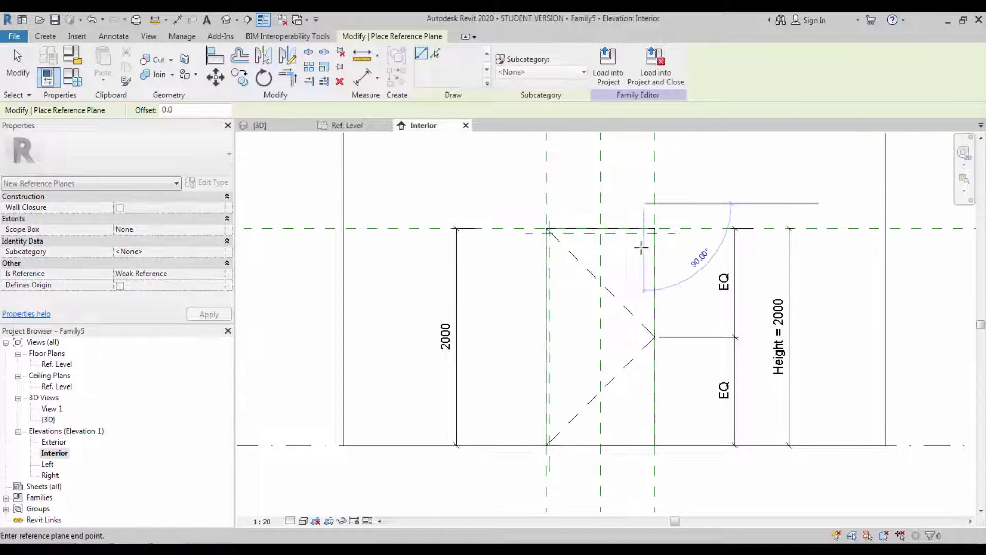
click(646, 470)
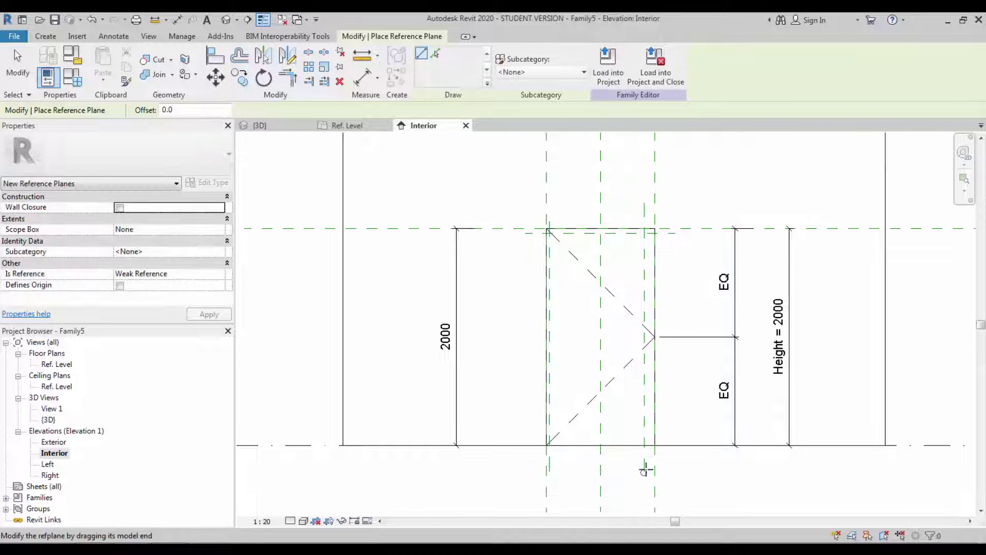
Place aligned dimensions (DI) for the 45, 102 and 28 reference-plane offsets
key(d)
key(i)
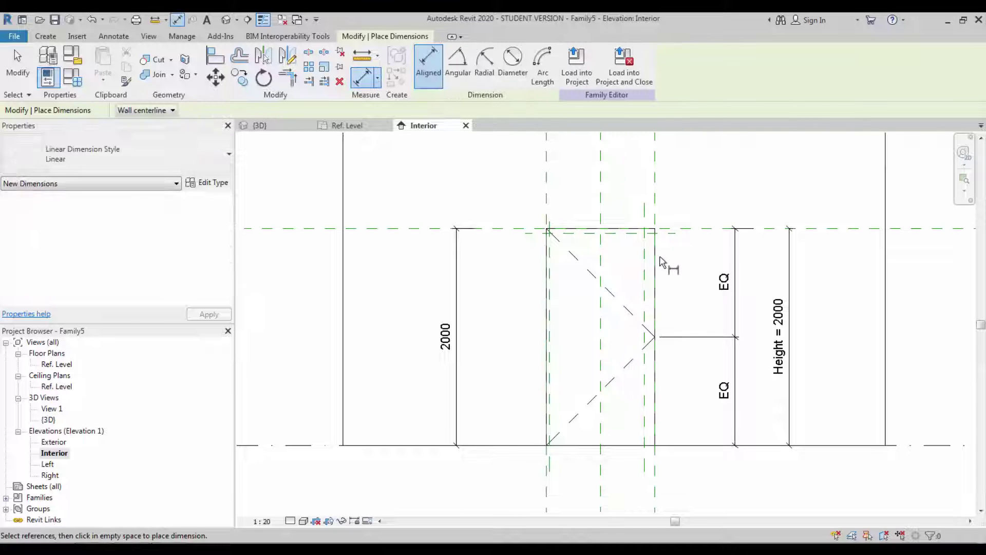
click(663, 239)
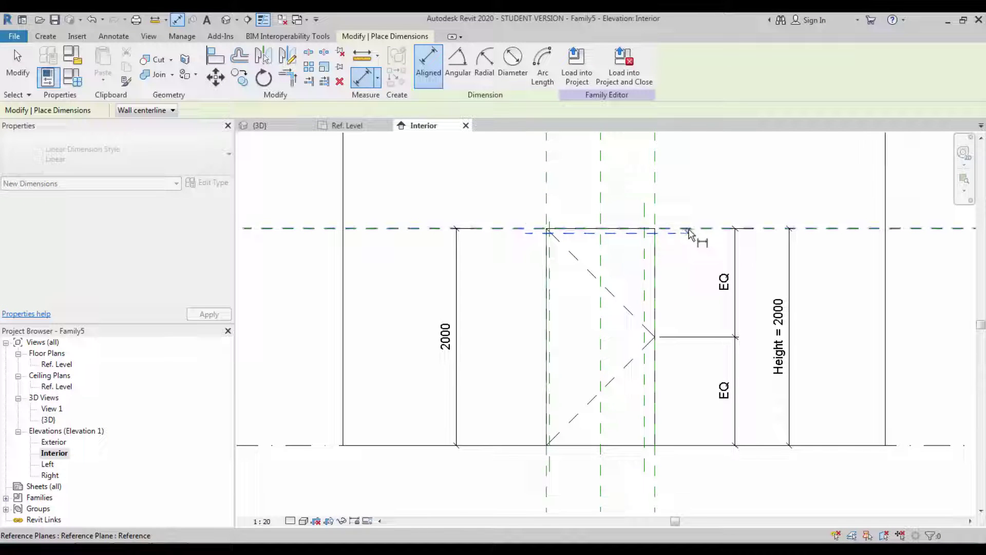
click(678, 228)
click(670, 224)
click(646, 220)
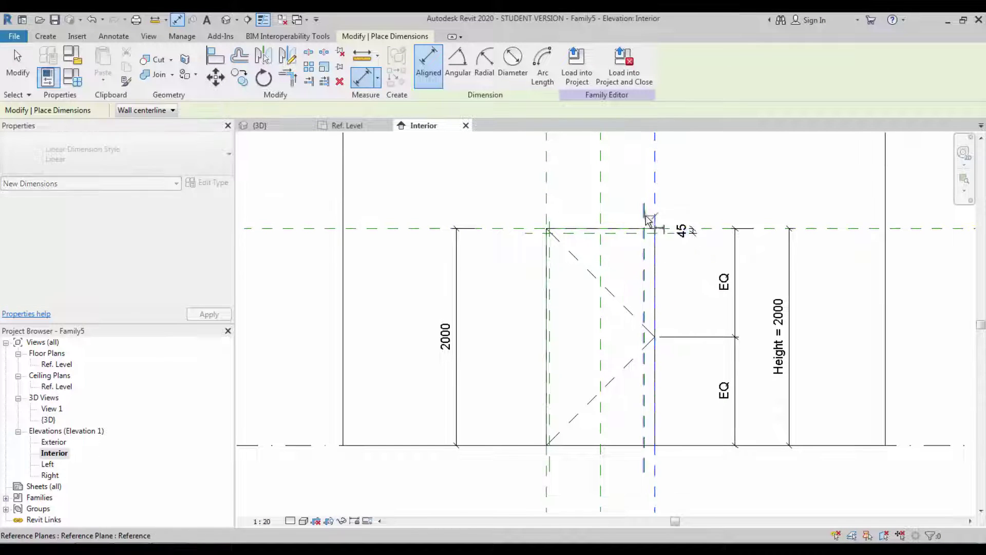
click(654, 218)
click(640, 212)
click(547, 228)
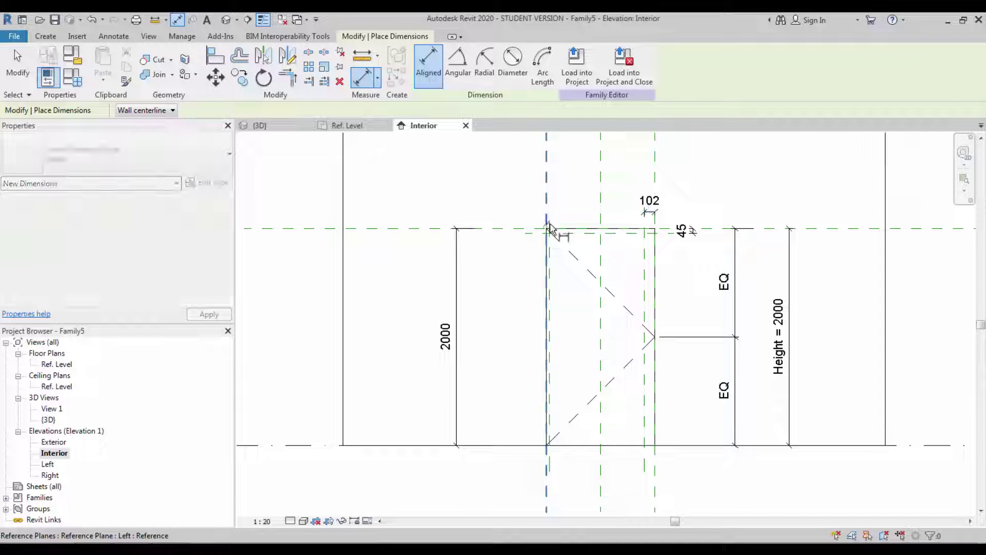
scroll(559, 220, up, 2)
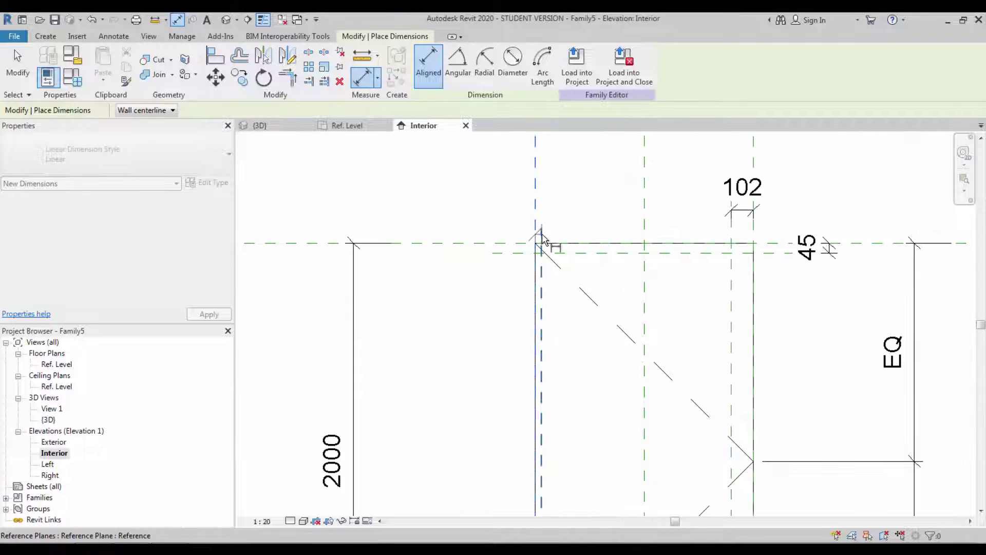
click(542, 233)
click(578, 208)
scroll(578, 209, down, 3)
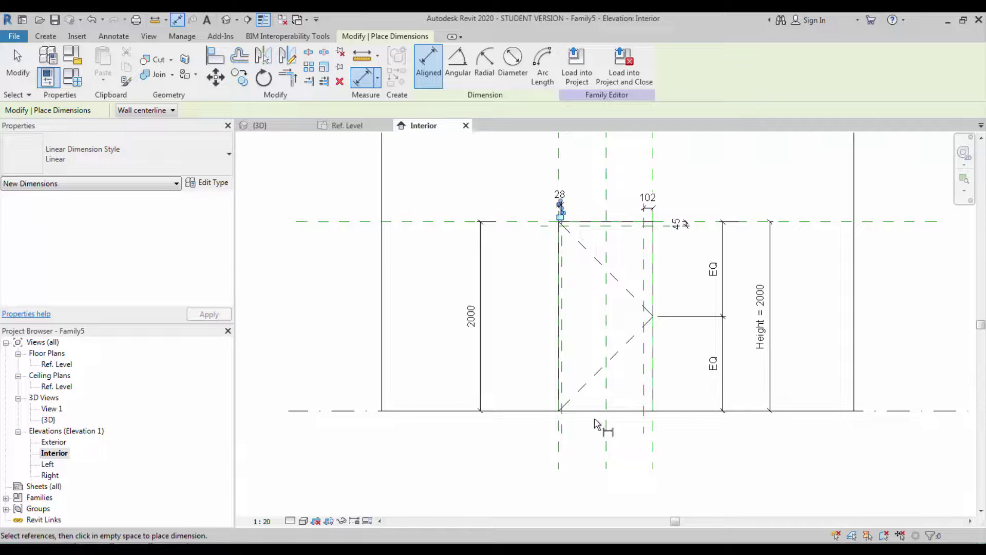
key(Escape)
Label all three dimensions with a new 'Door Leaf Offset' parameter
click(648, 197)
ctrl+click(679, 224)
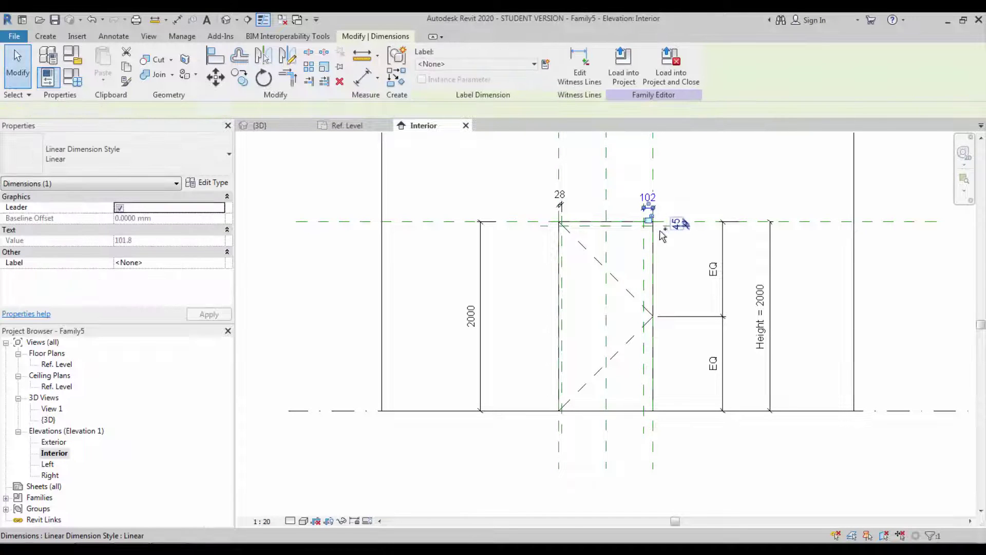
scroll(580, 221, up, 2)
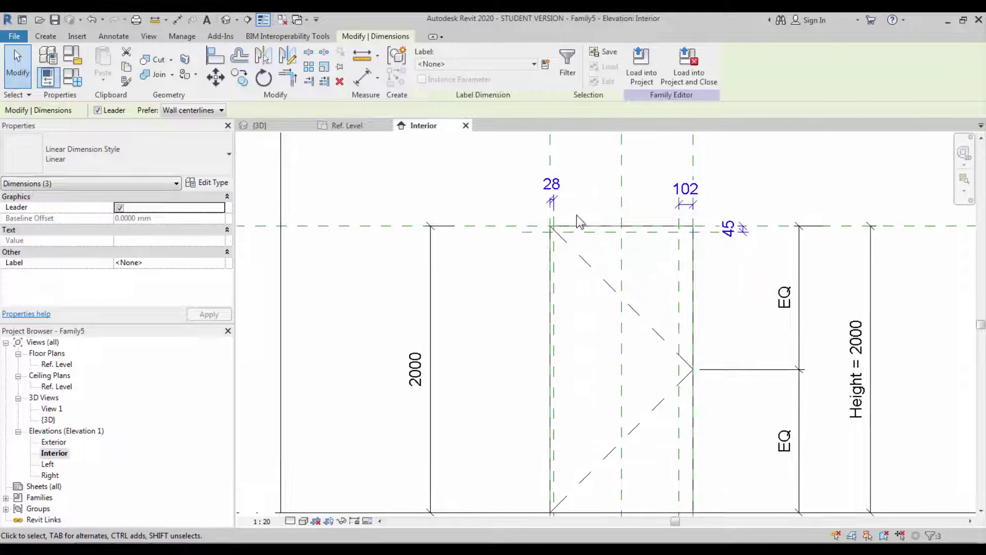
click(534, 64)
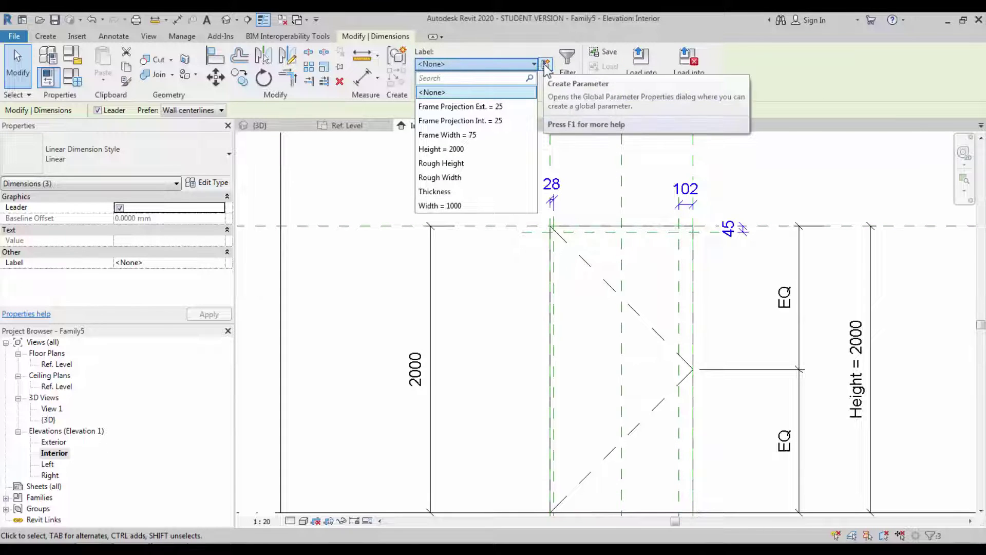
click(545, 65)
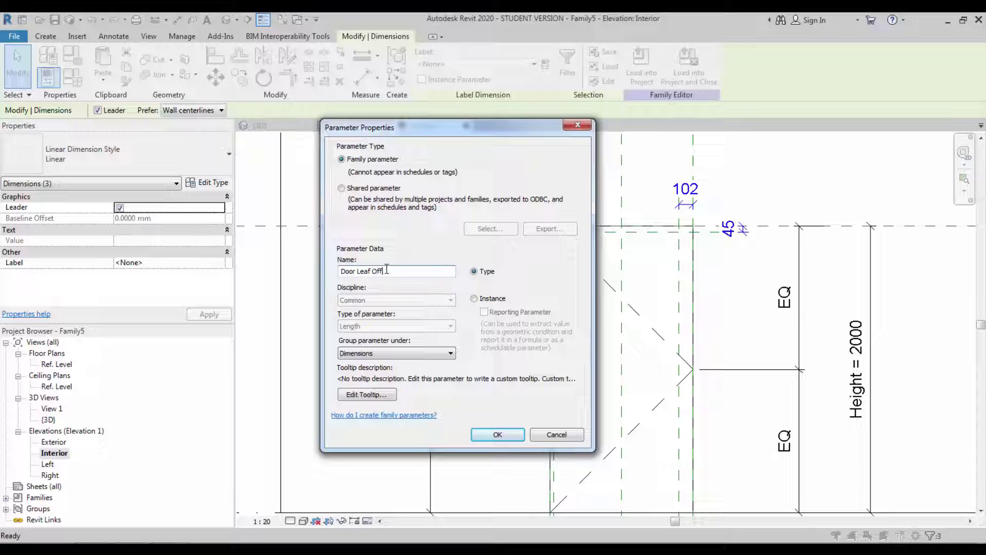
key(Return)
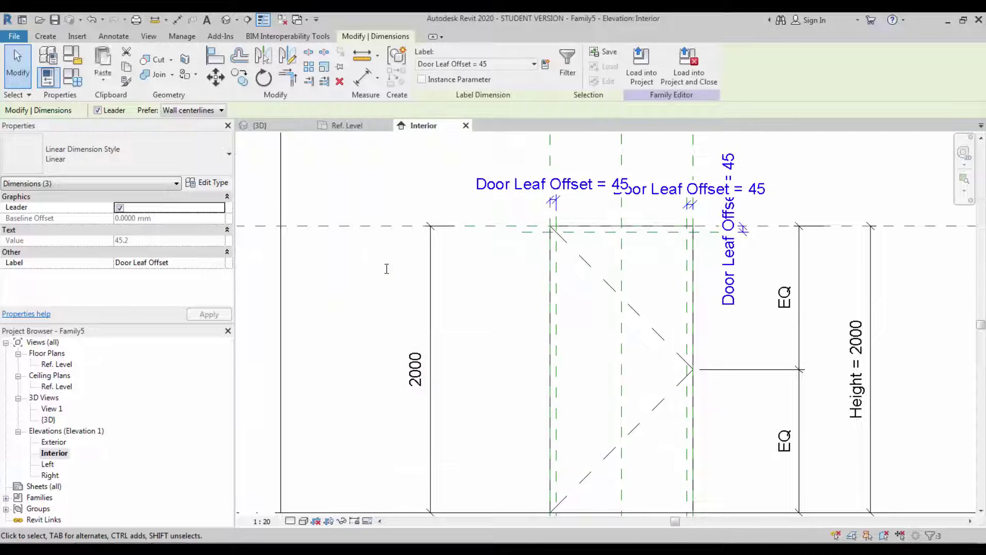
Deselect the dimensions and switch to the Ref. Level plan, zoomed in on the opening
middle_drag(499, 355, 514, 359)
click(510, 357)
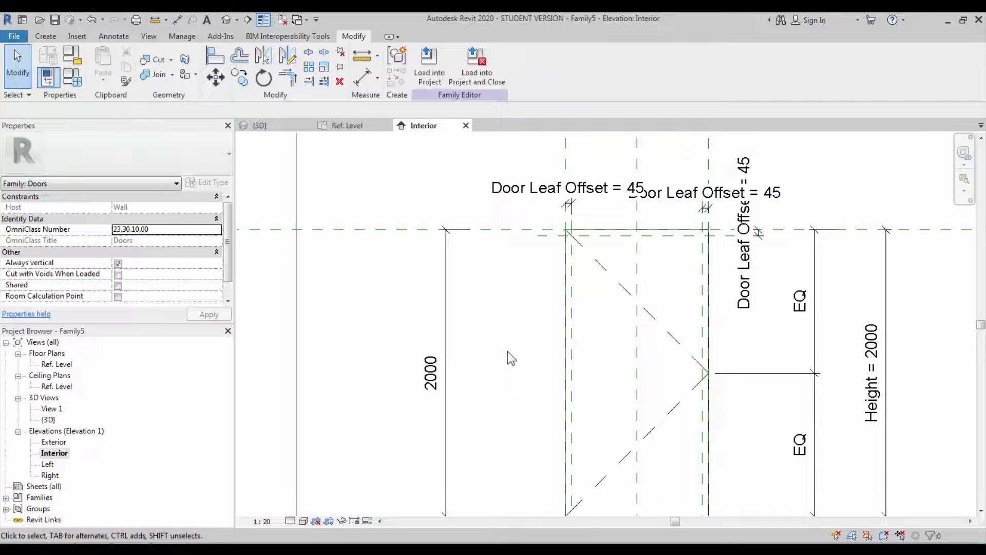
click(351, 130)
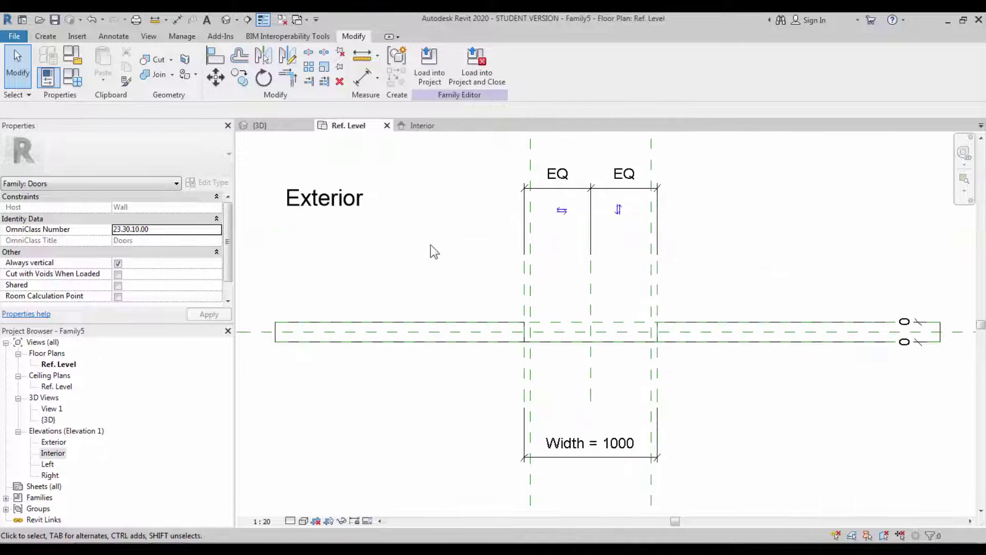
scroll(514, 350, up, 3)
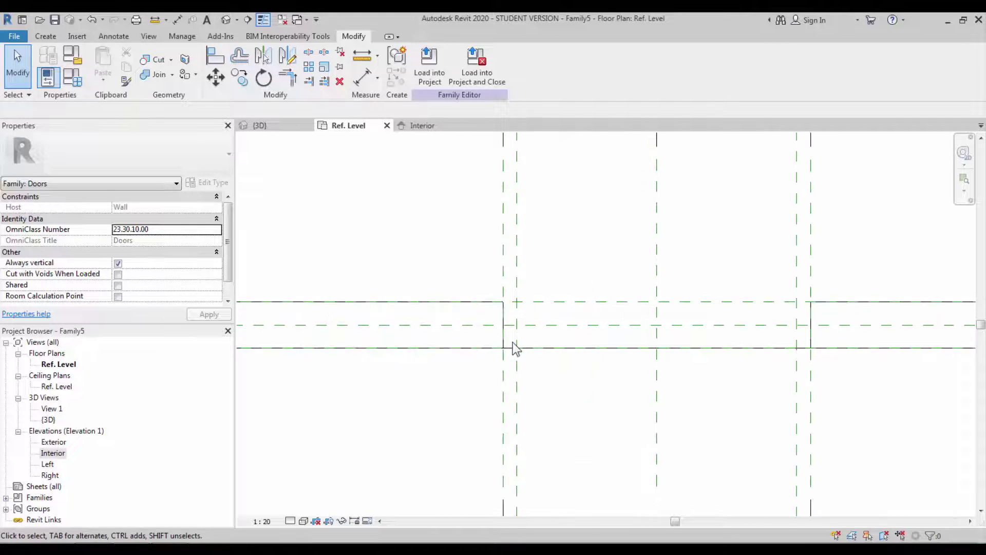
scroll(516, 336, up, 2)
scroll(518, 340, up, 1)
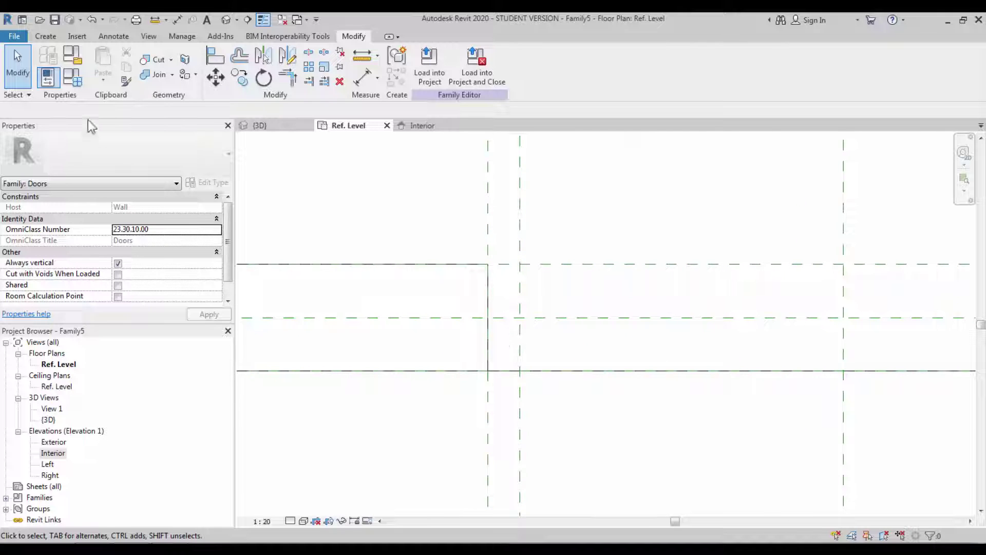
Set Door Leaf Offset to 25 in Family Types
click(72, 78)
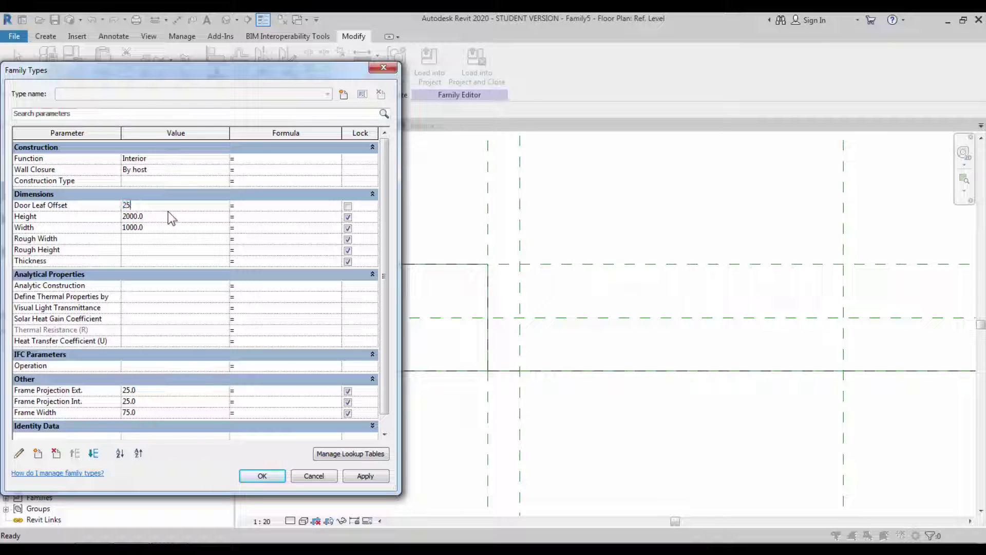
text(25)
click(260, 476)
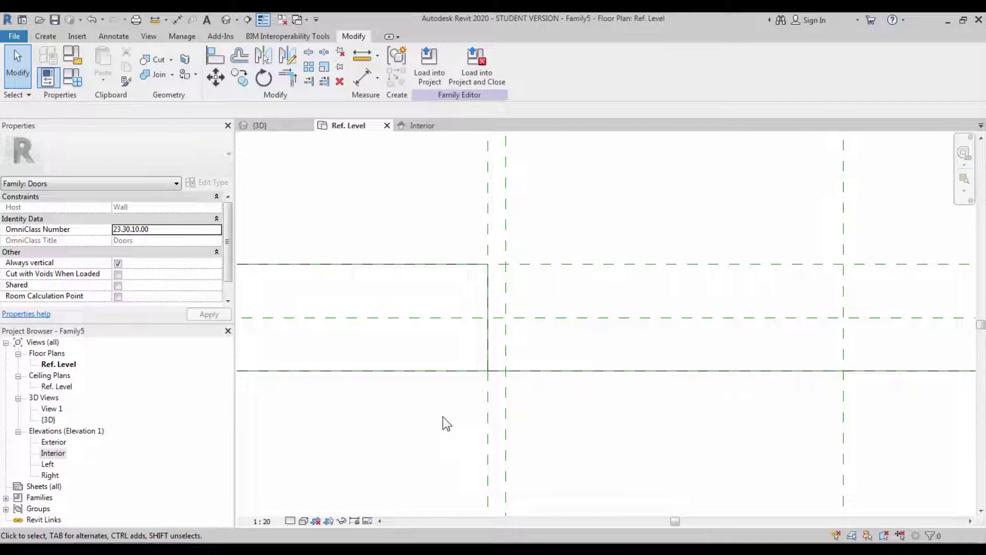
Return to the Interior elevation to check the updated dimensions
click(398, 128)
scroll(498, 279, down, 2)
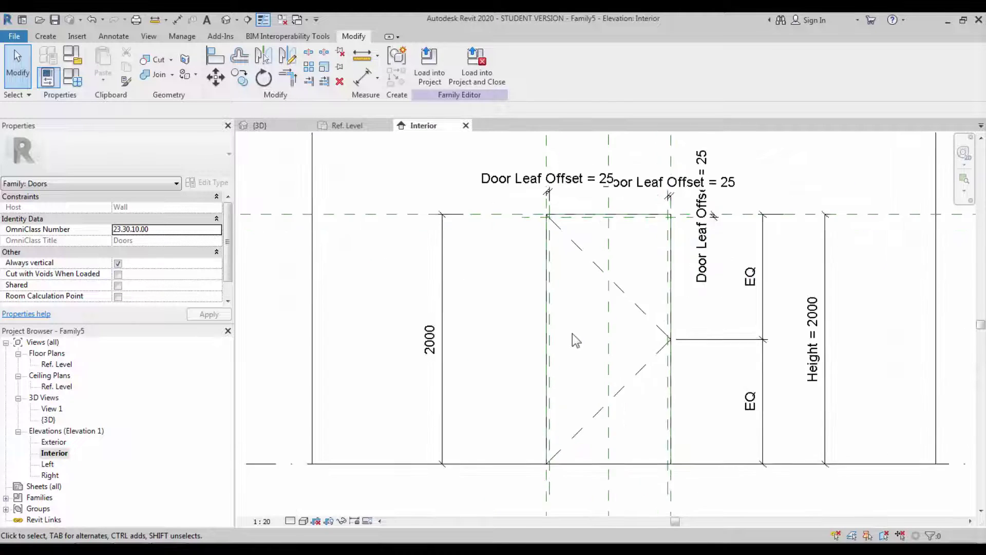
scroll(572, 334, up, 1)
Start a Sweep from the Create tab and begin sketching its path
click(46, 37)
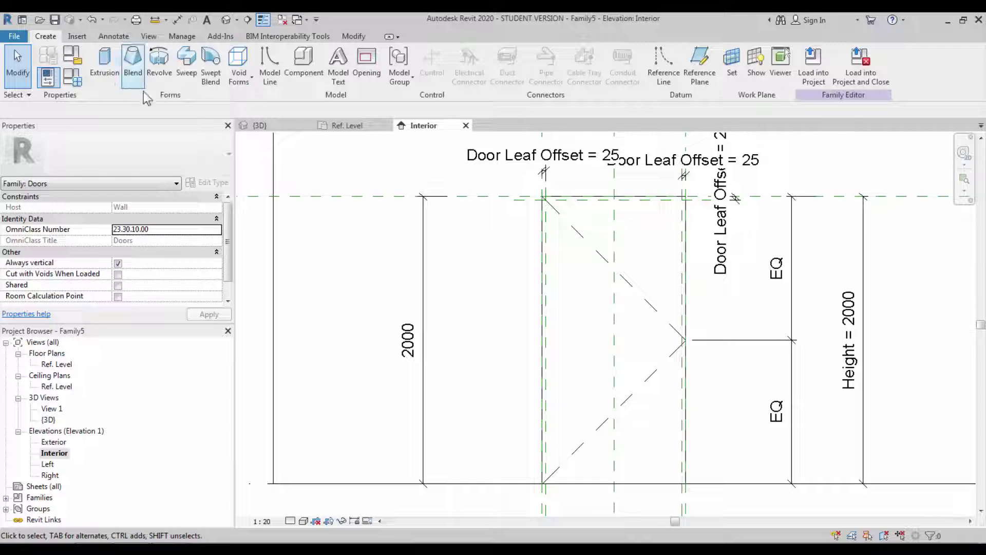
click(187, 72)
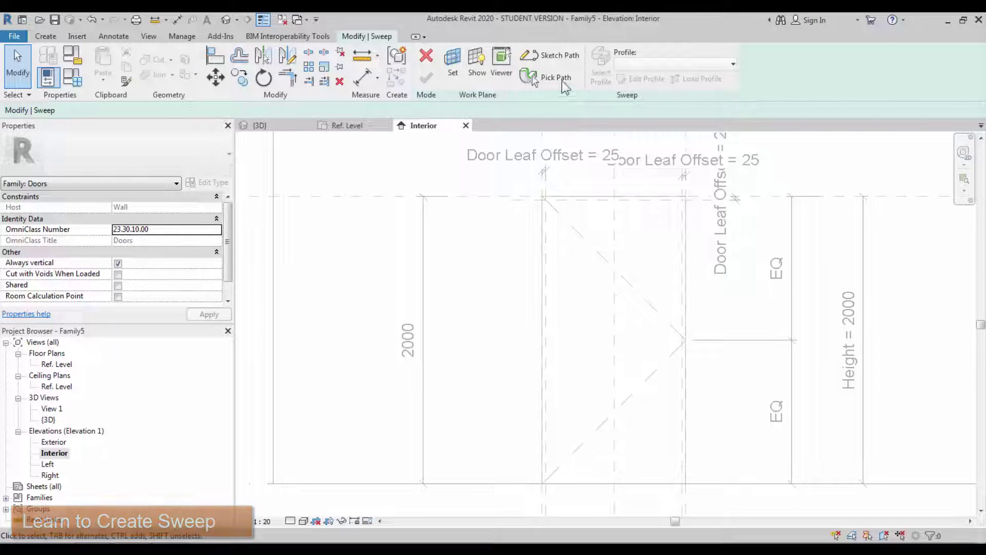
click(557, 54)
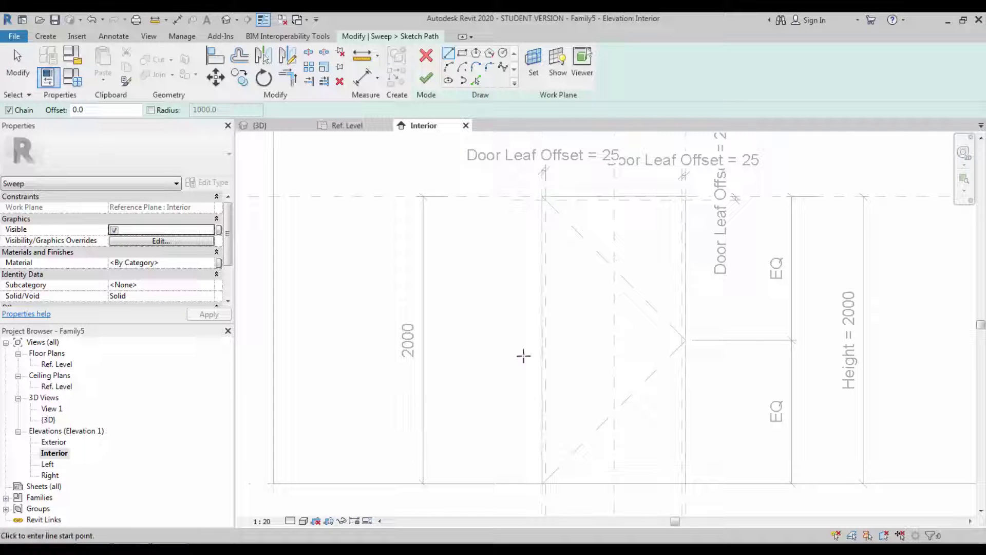
Draw three chained path lines up the left side, across the top, and down the right
click(522, 482)
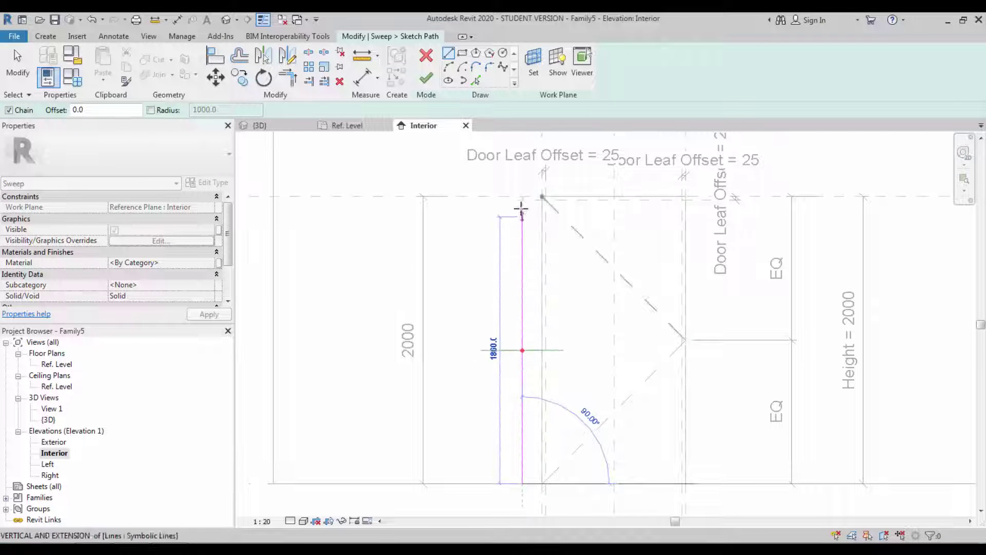
click(522, 182)
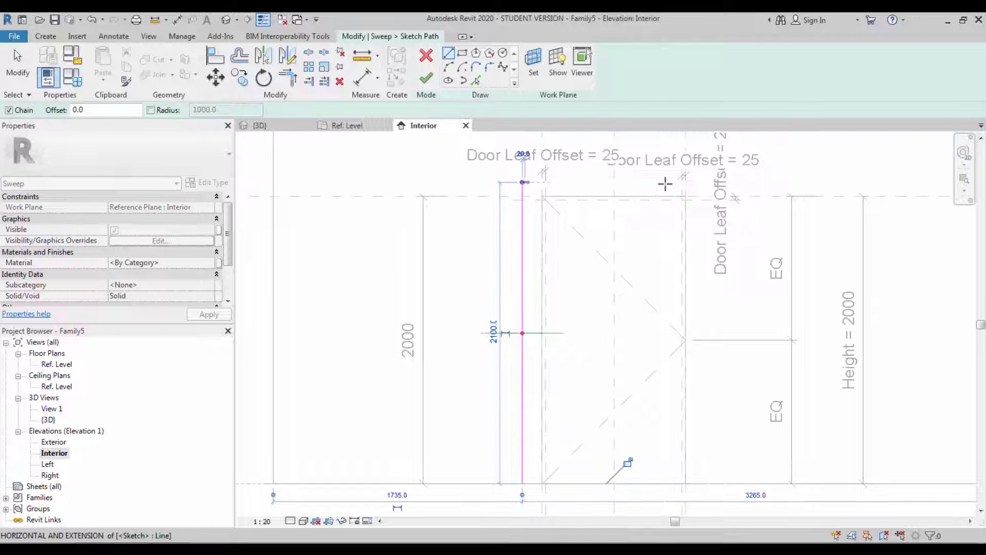
click(698, 183)
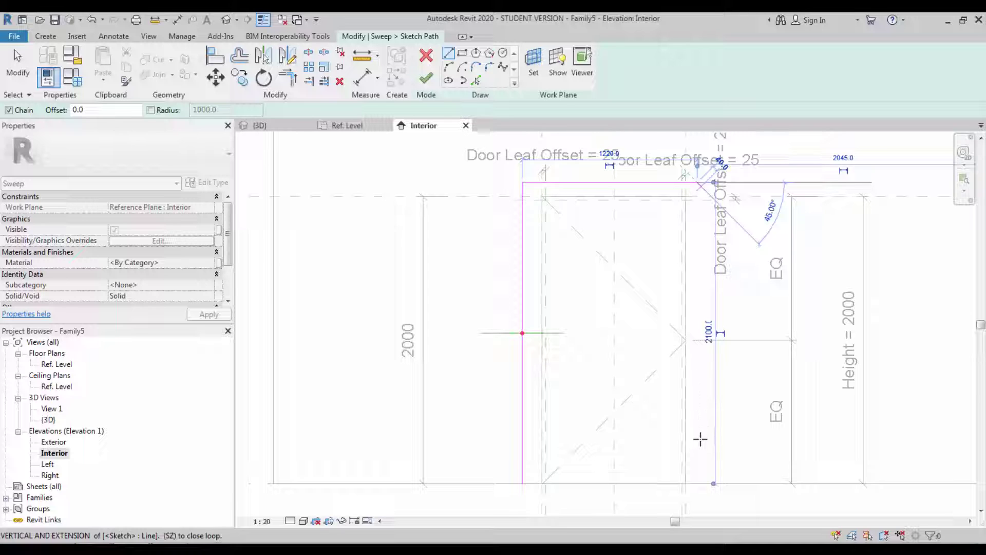
click(697, 469)
click(698, 456)
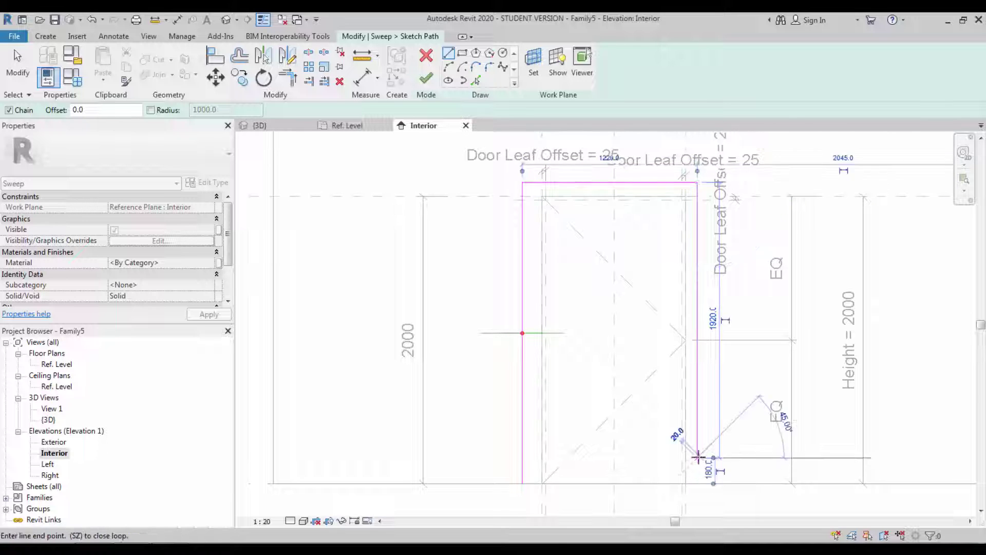
key(Escape)
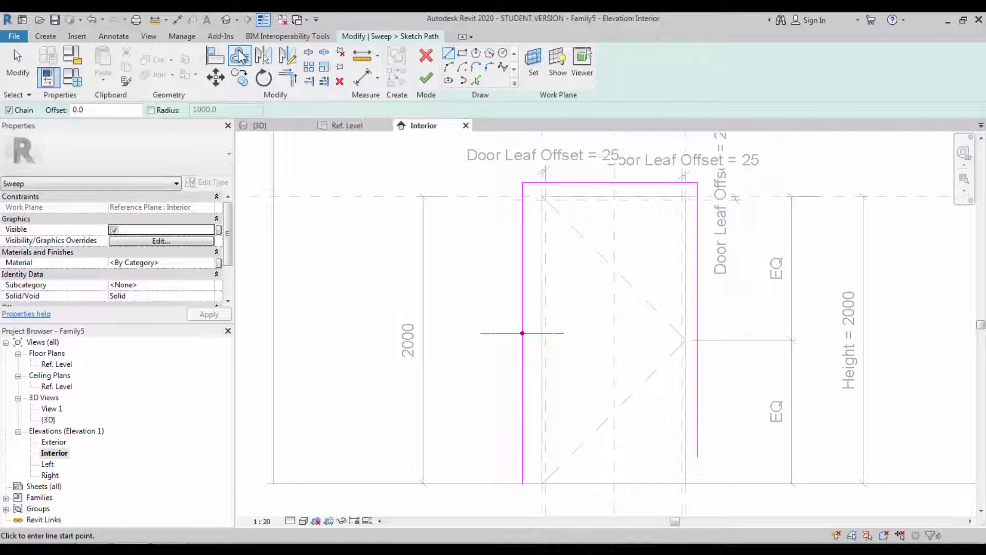
Align the top, left and right path lines to their reference planes, lock the right, and extend it down
click(216, 55)
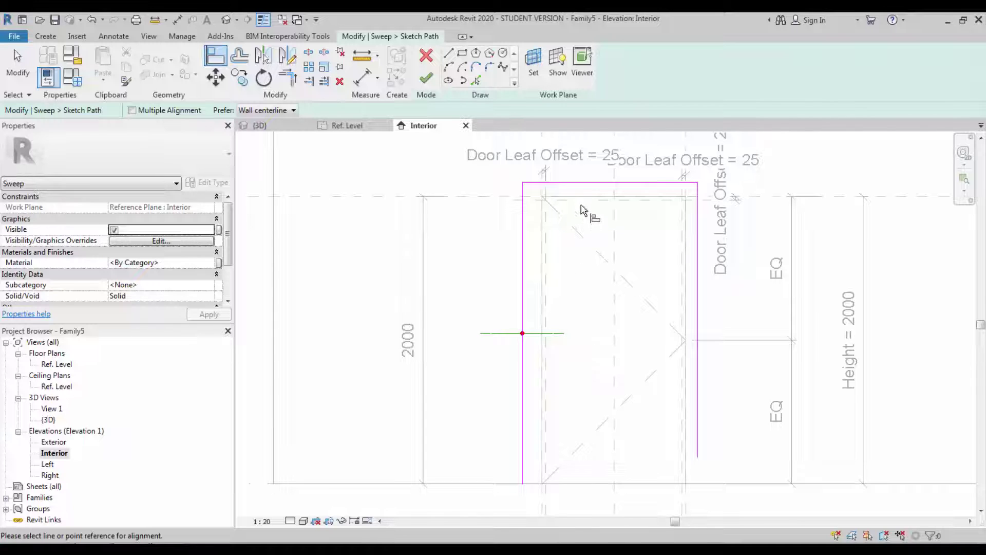
click(513, 197)
click(540, 183)
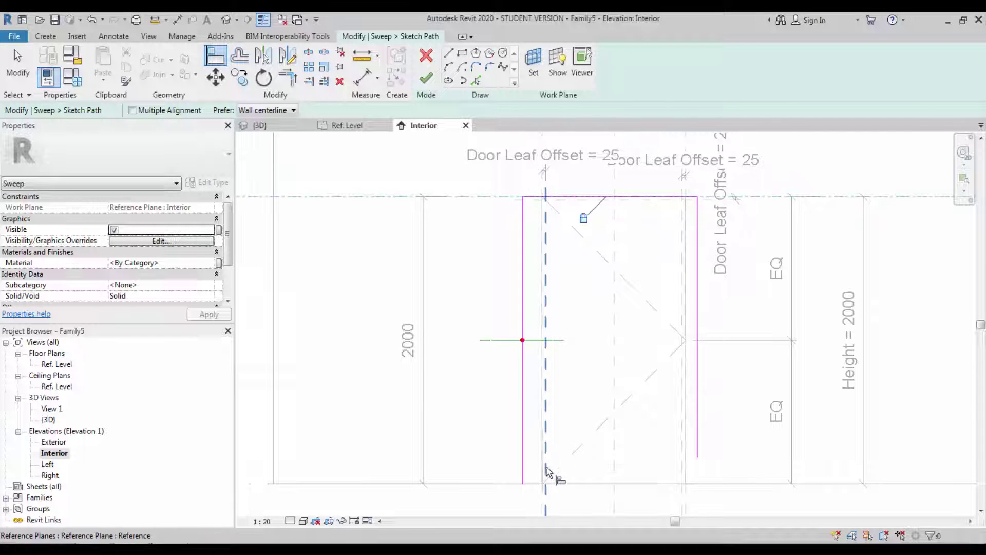
click(546, 508)
click(523, 464)
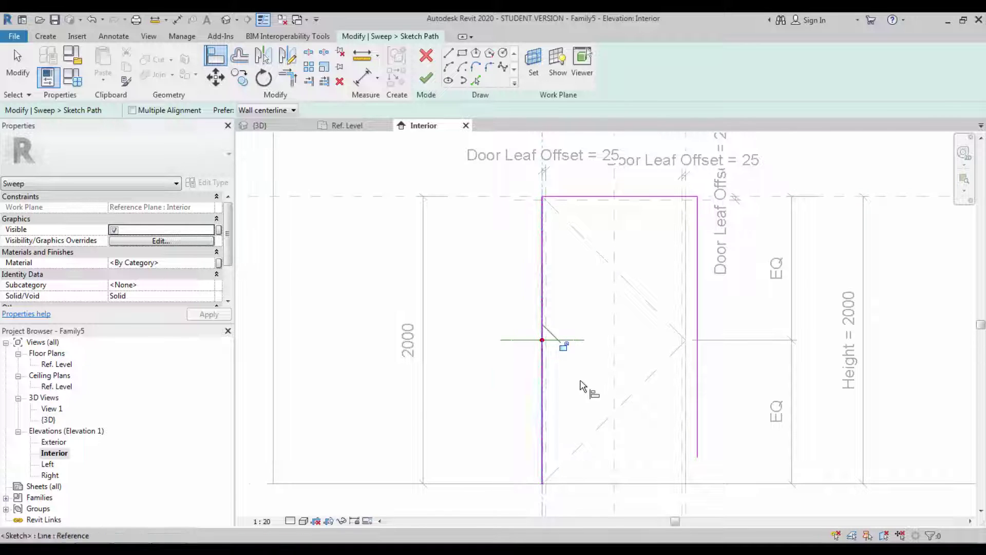
click(685, 497)
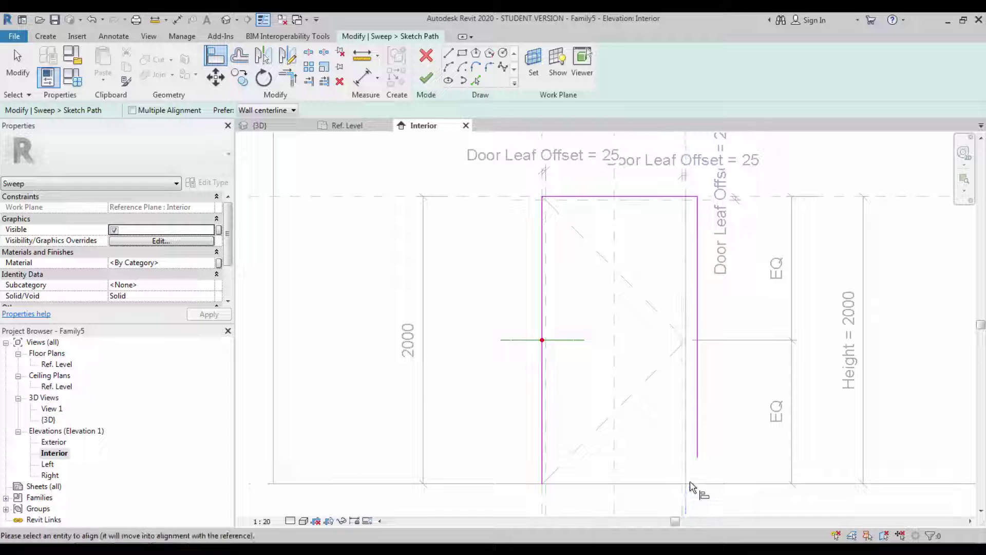
click(697, 452)
click(664, 303)
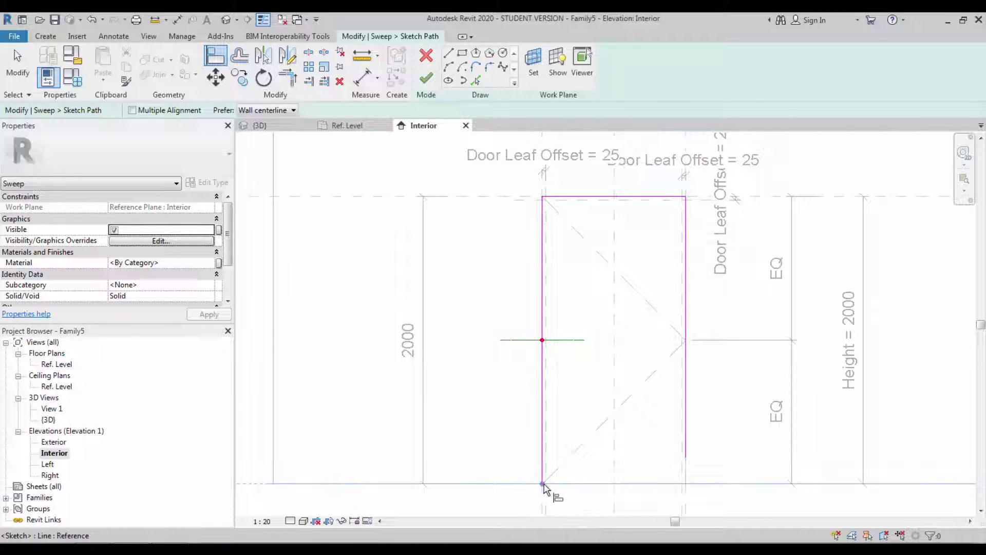
click(675, 484)
click(687, 461)
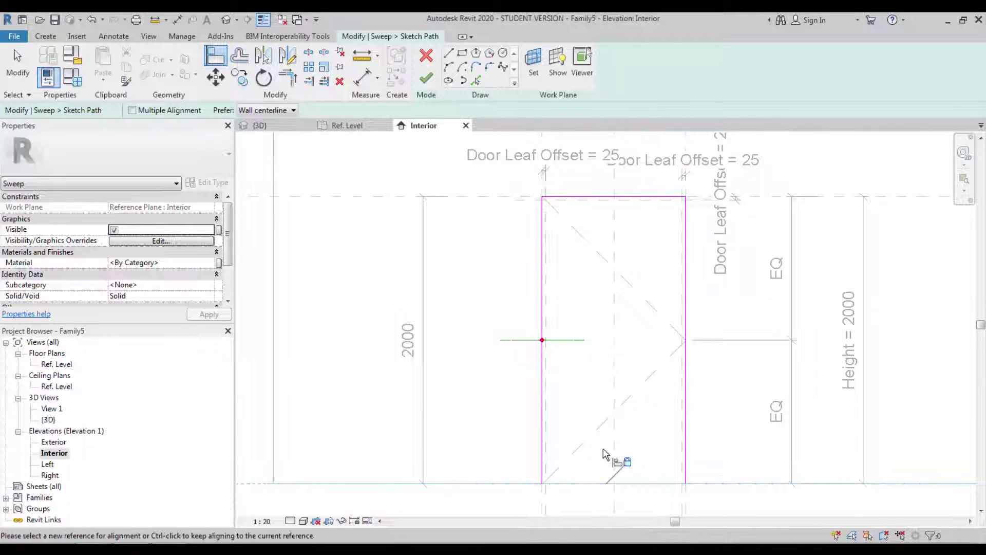
Finish the path and edit the sweep profile in the Ref. Level floor plan
click(425, 78)
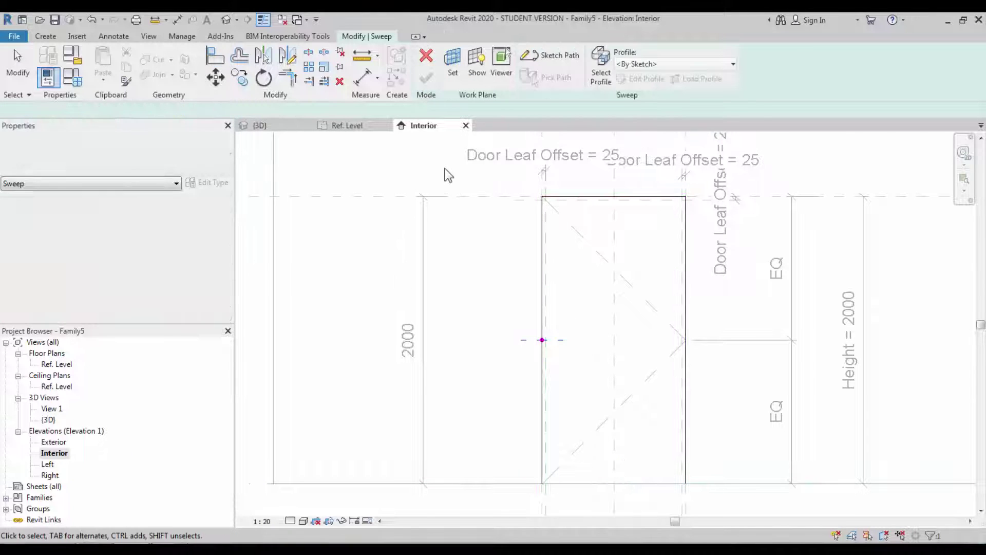
click(643, 78)
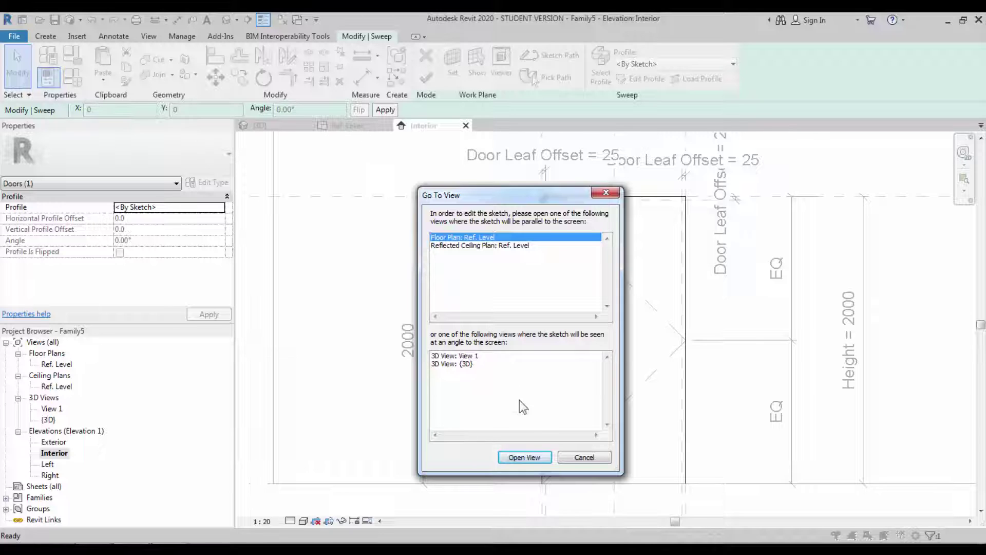
click(525, 455)
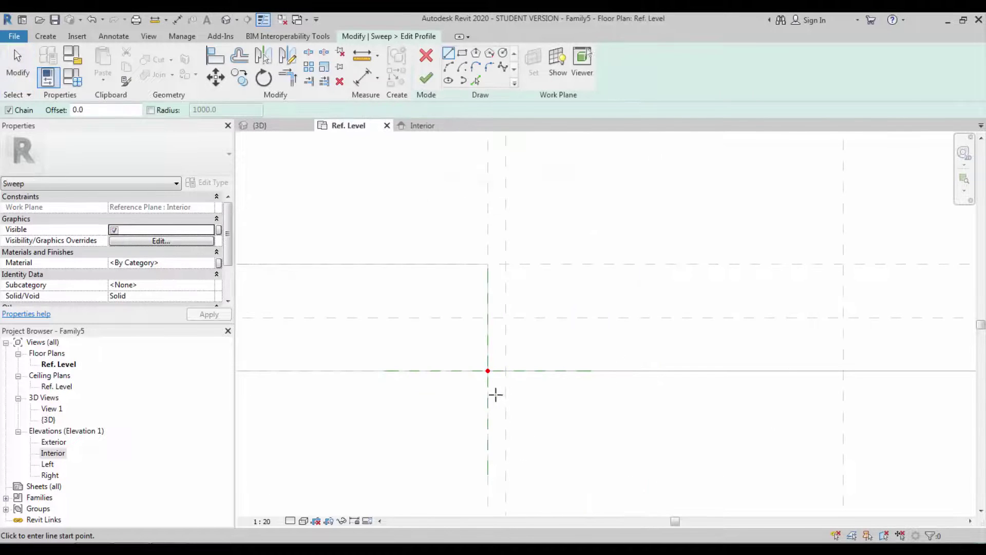
scroll(502, 371, down, 1)
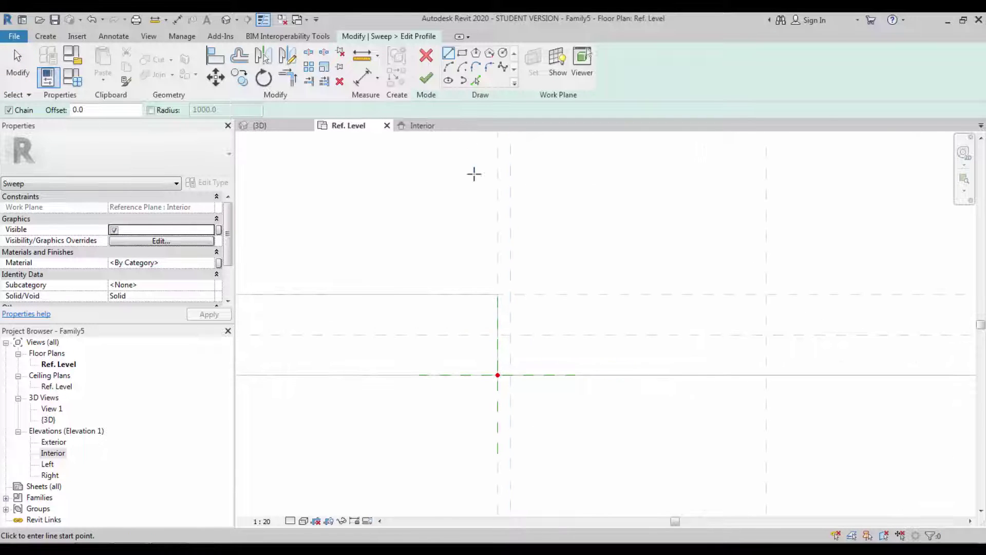
Sketch a small rectangular profile beside the reference-plane intersection
click(463, 57)
scroll(511, 350, up, 2)
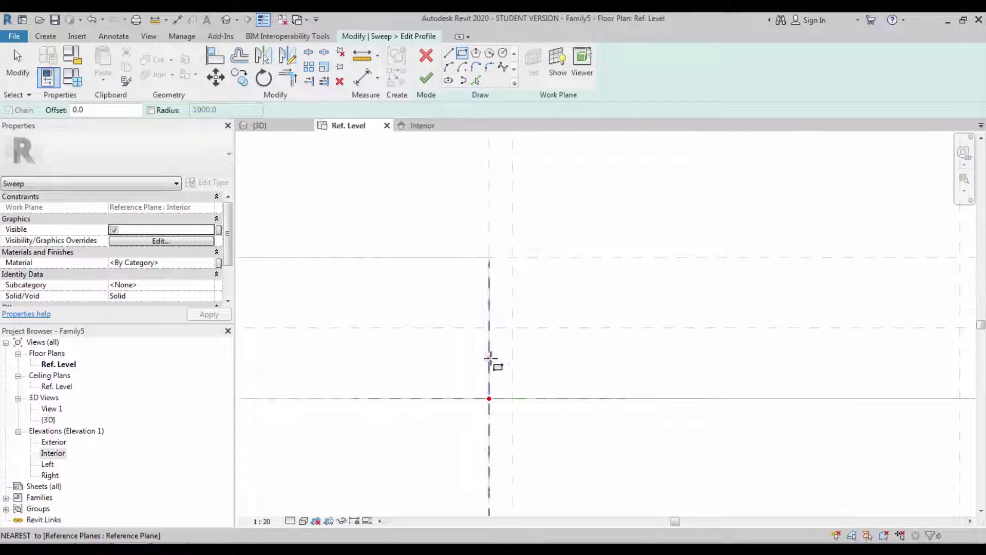
click(489, 359)
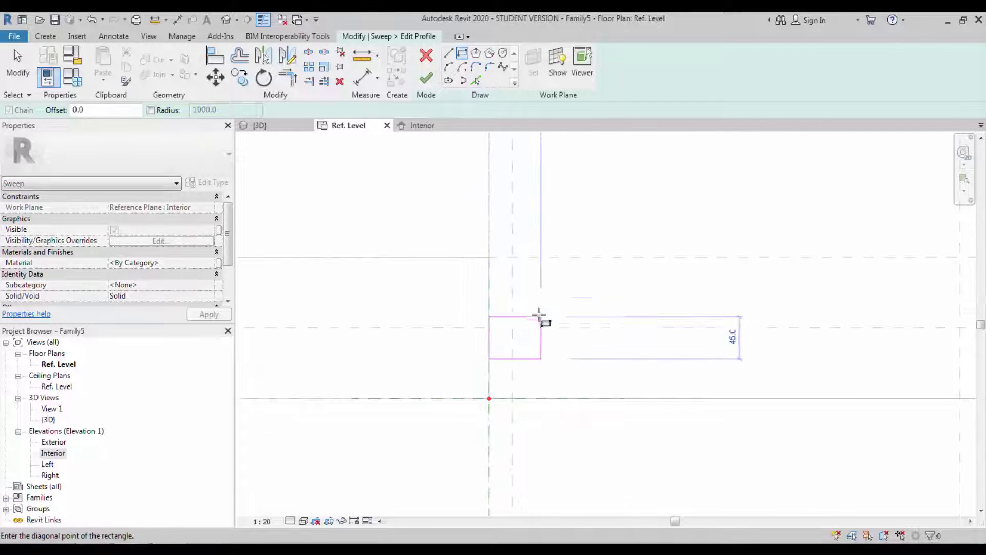
click(541, 289)
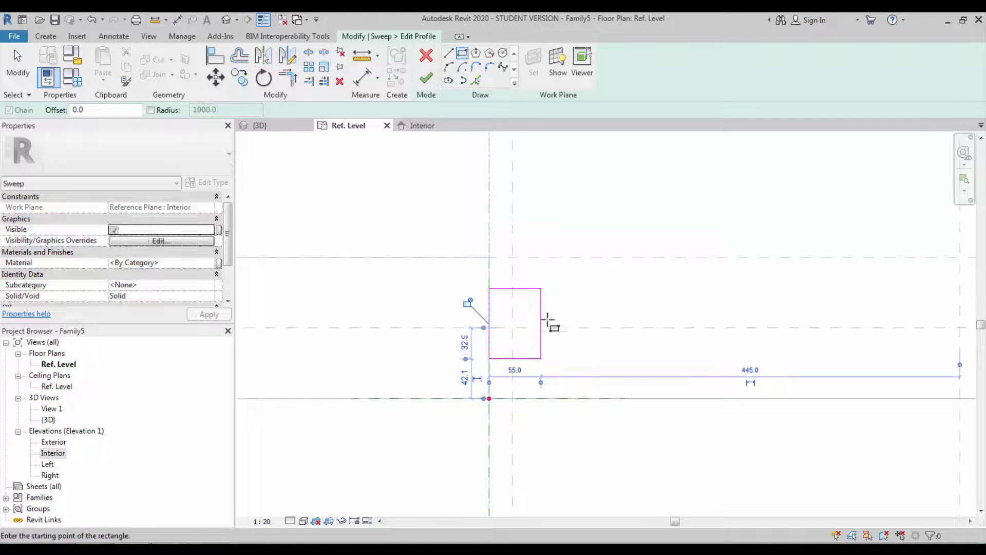
Draw lines from the rectangle's bottom-edge midpoint up and across to its right edge
key(Escape)
key(Escape)
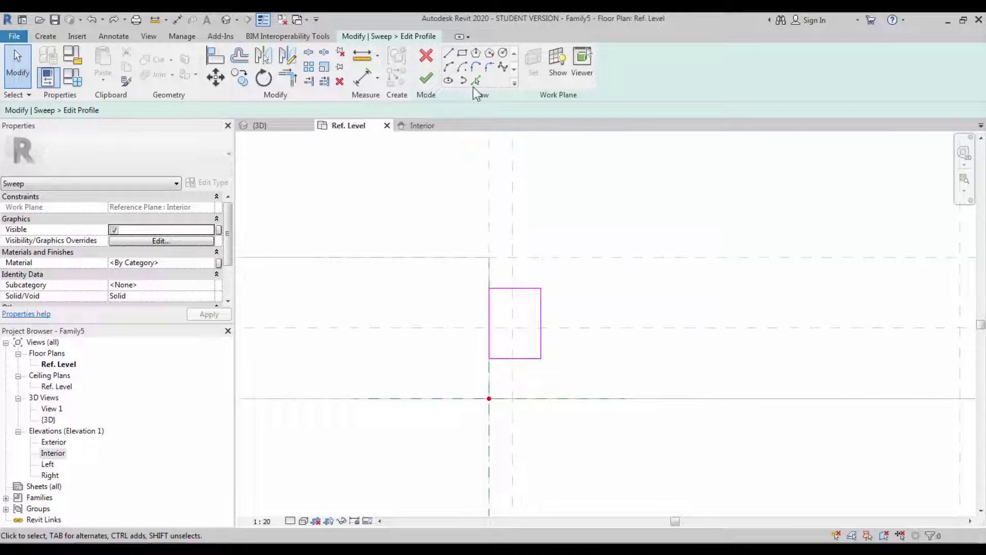
click(448, 52)
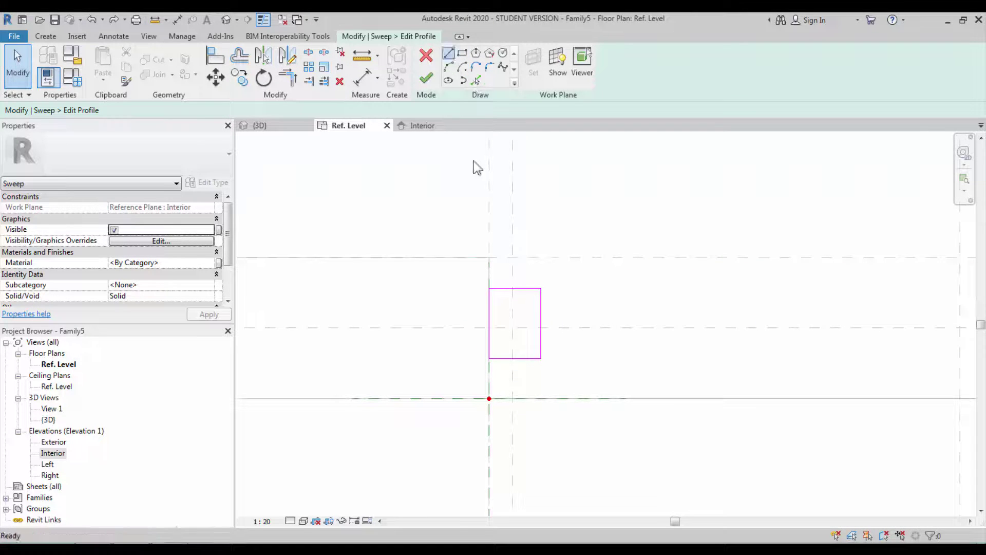
click(513, 358)
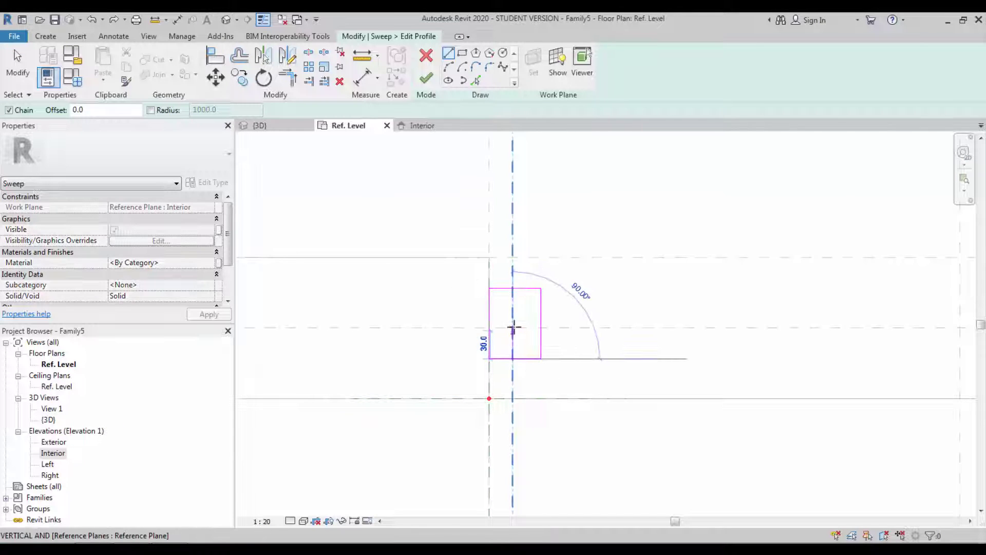
click(512, 327)
click(540, 327)
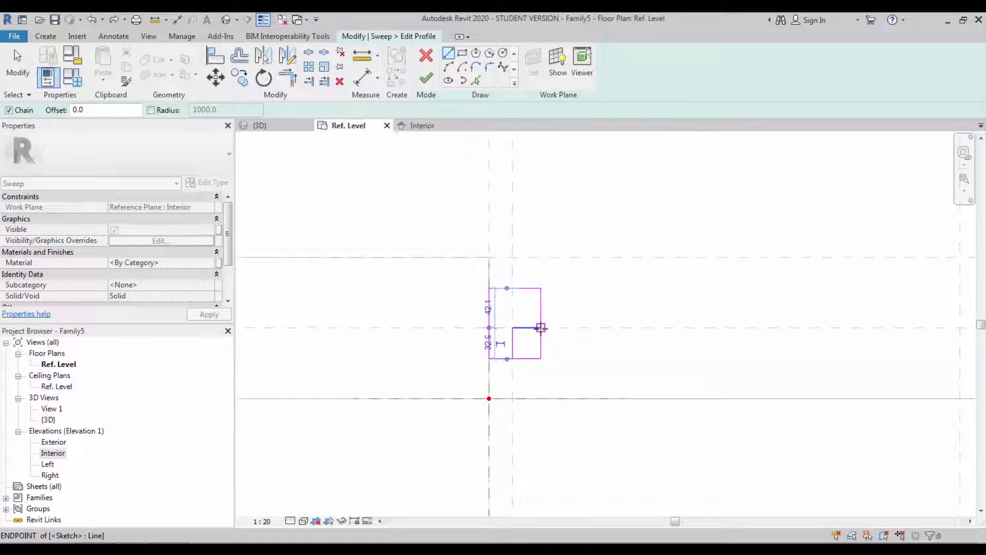
Trim away the lower-right corner with Trim/Extend to Corner
click(288, 78)
click(533, 327)
click(541, 321)
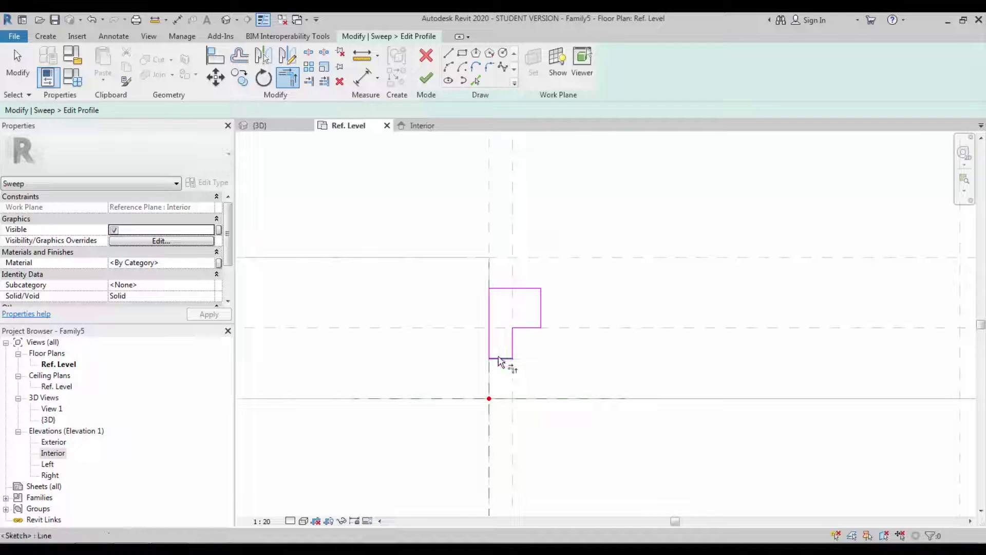
key(Escape)
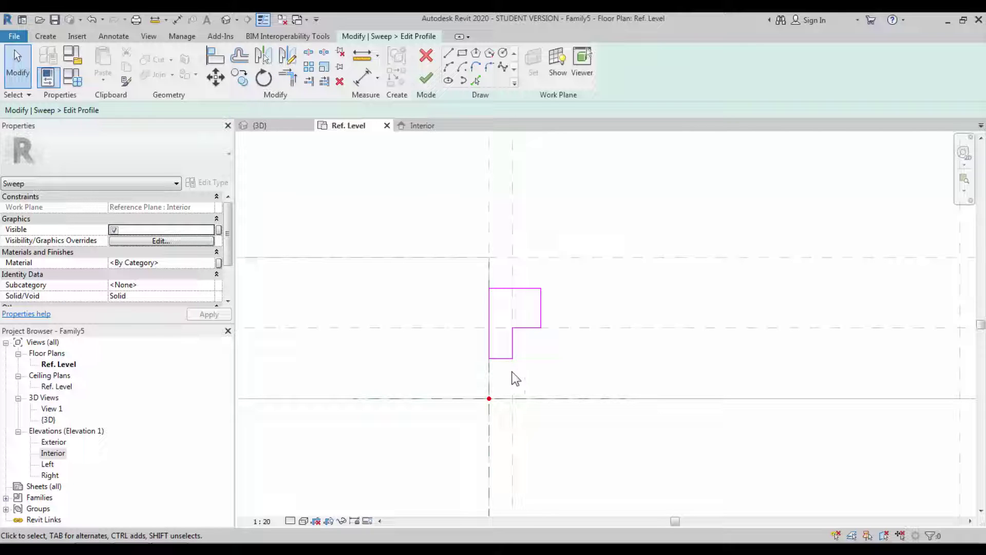
Add aligned 33 and 42 dimensions to the leaf profile and set the view scale to 1:2
click(358, 82)
click(524, 328)
click(503, 358)
click(390, 348)
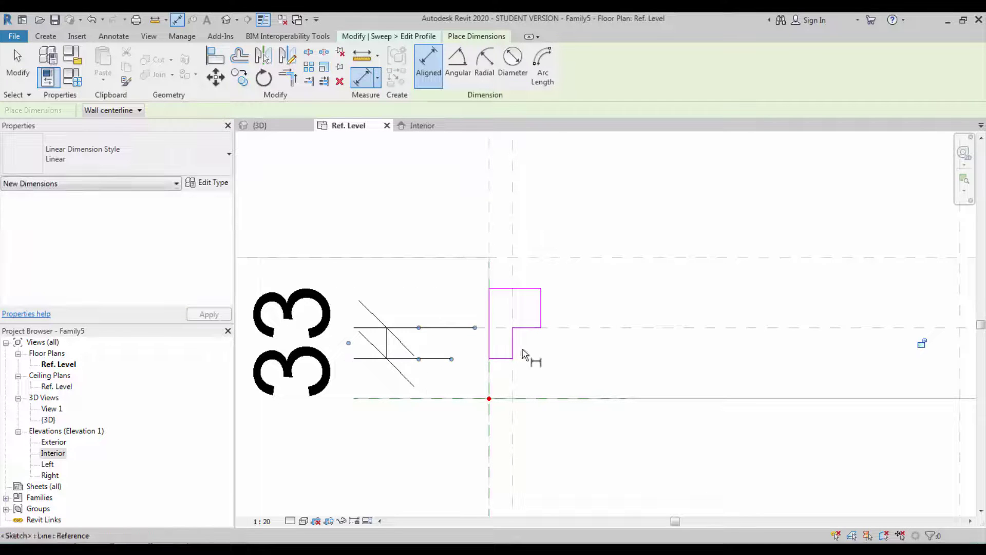
click(527, 327)
click(524, 296)
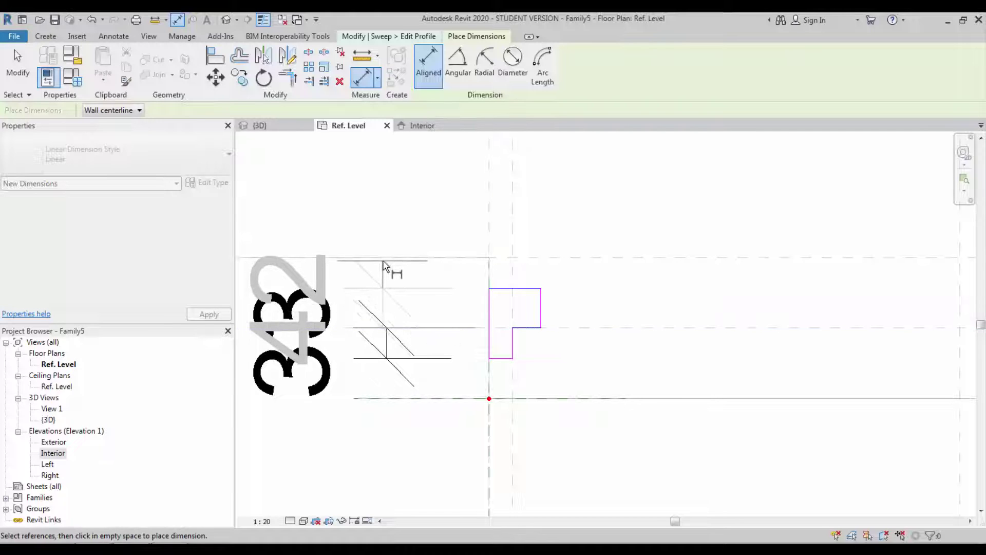
click(389, 269)
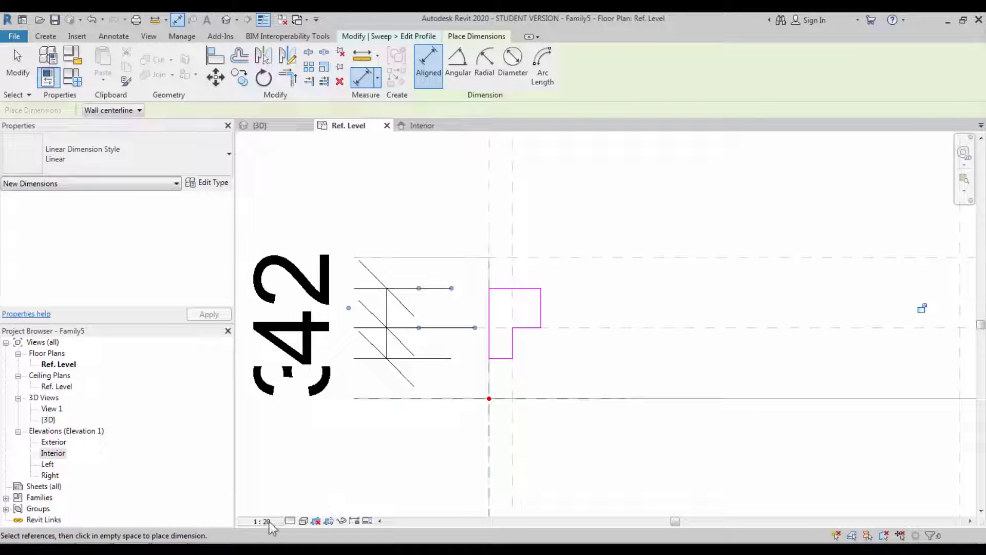
click(262, 521)
click(289, 358)
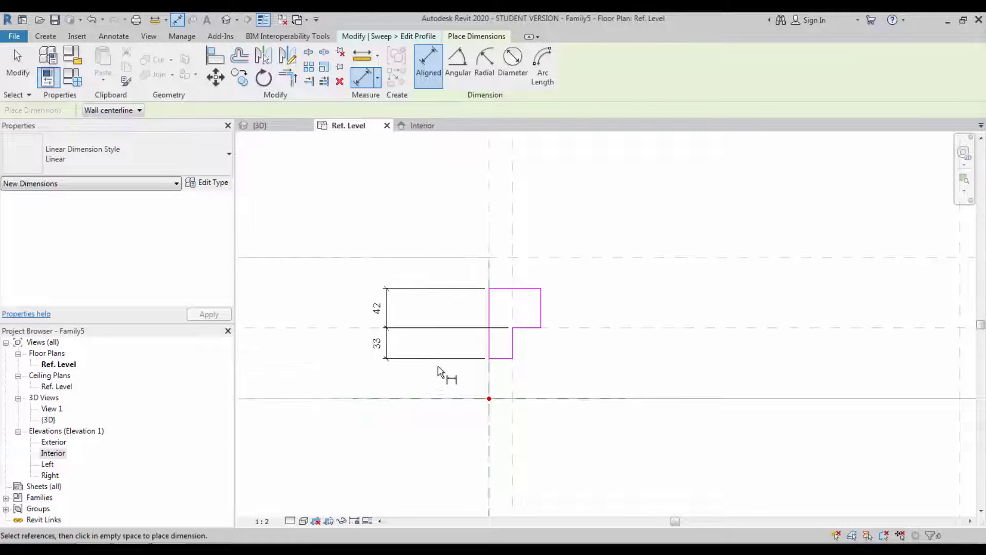
key(Escape)
Label the 33 dimension with the Thickness parameter
click(384, 344)
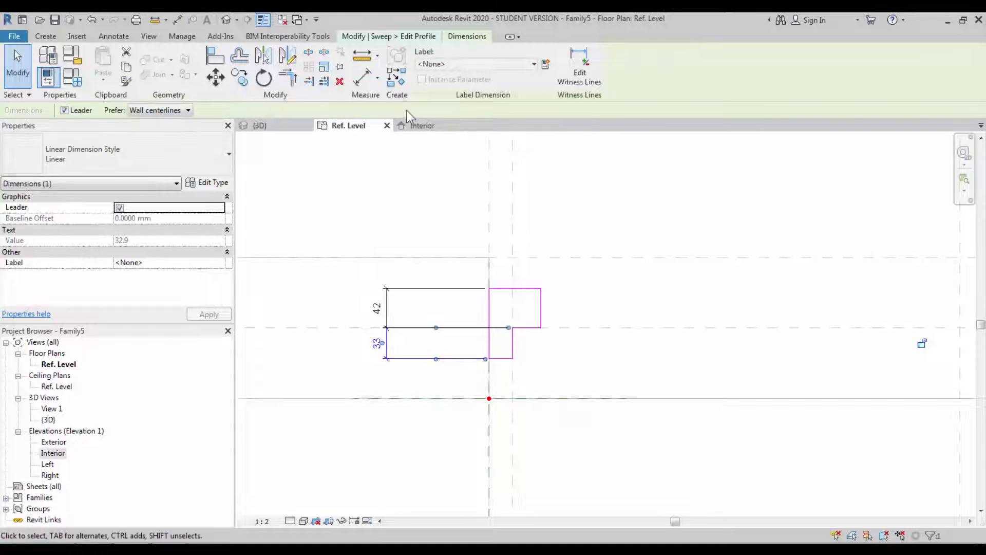
click(483, 64)
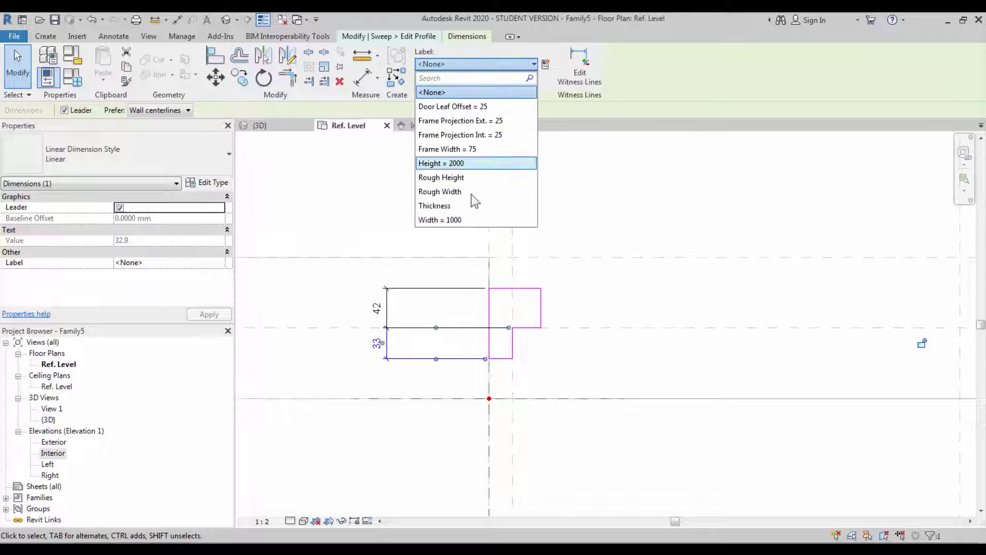
click(468, 204)
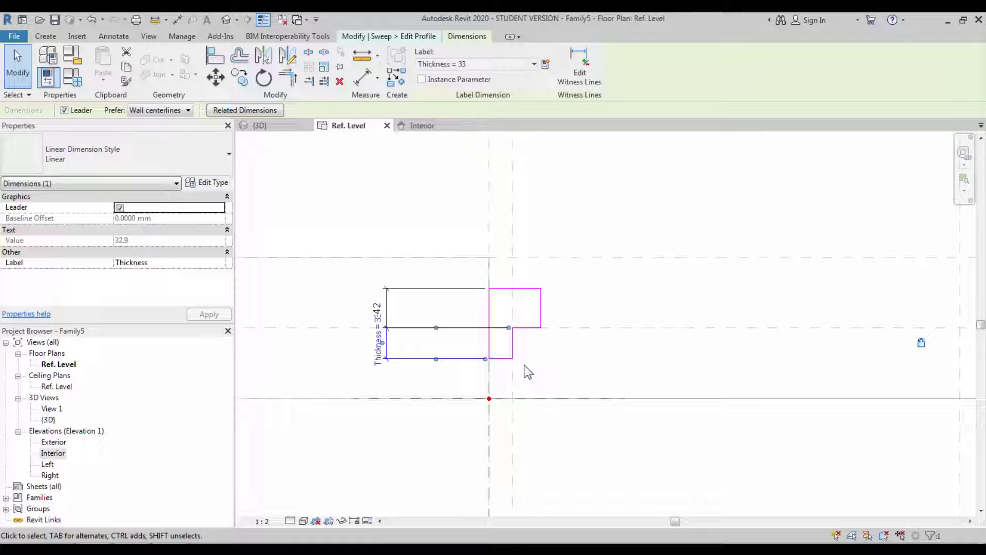
click(528, 370)
Change the upper 42.1 dimension to 45 and lock it
click(390, 310)
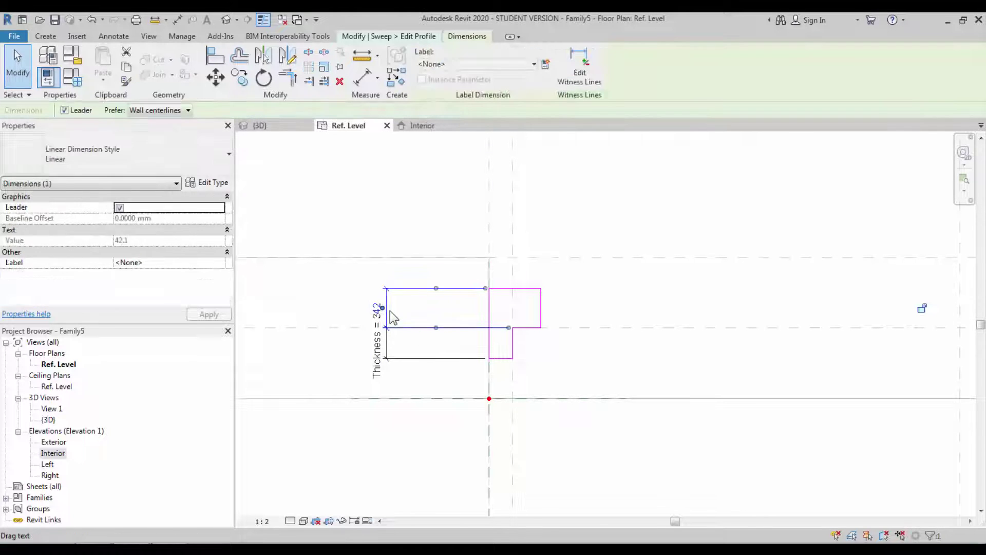
click(493, 288)
click(383, 314)
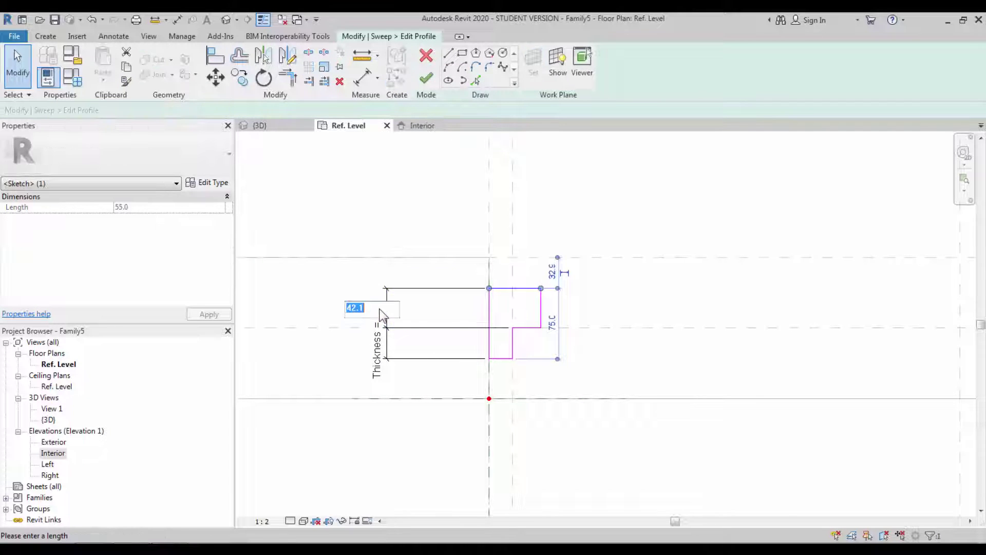
key(Return)
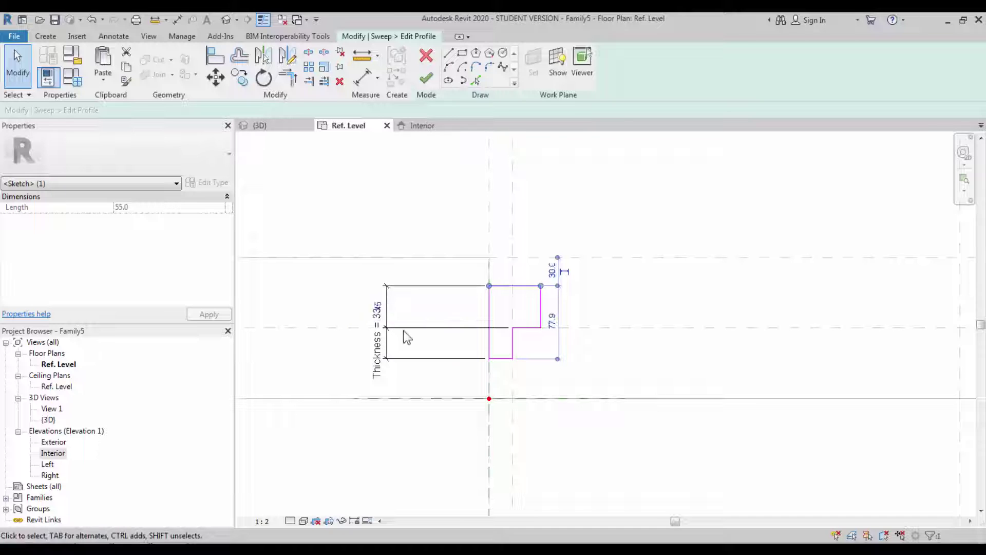
click(427, 327)
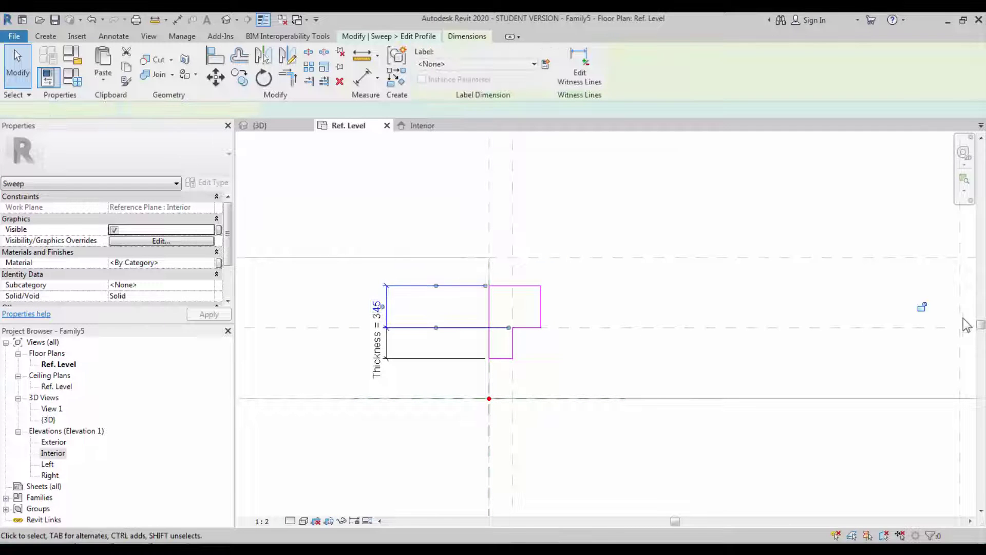
click(922, 308)
click(560, 365)
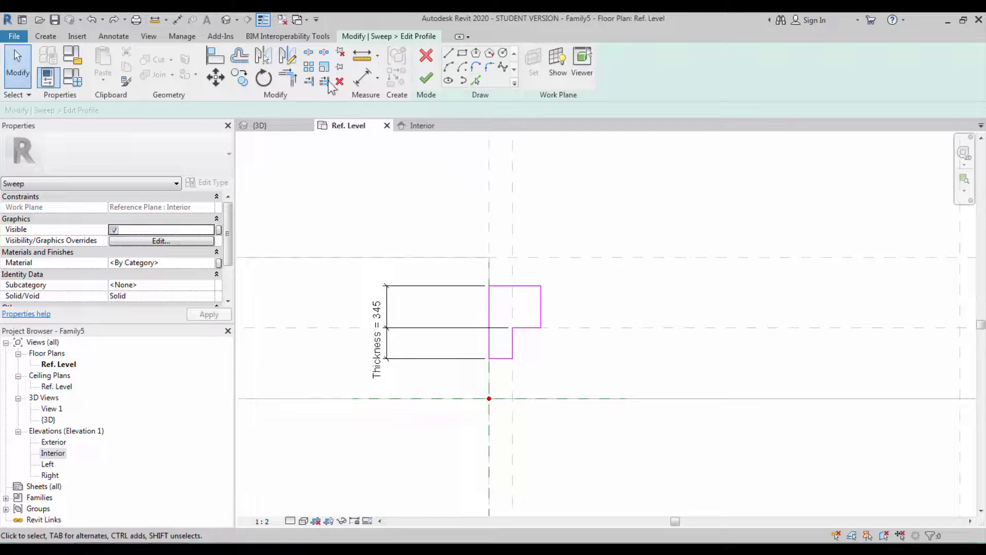
Align the profile's step line to the horizontal reference plane, then finish the profile
click(214, 57)
click(570, 329)
click(534, 331)
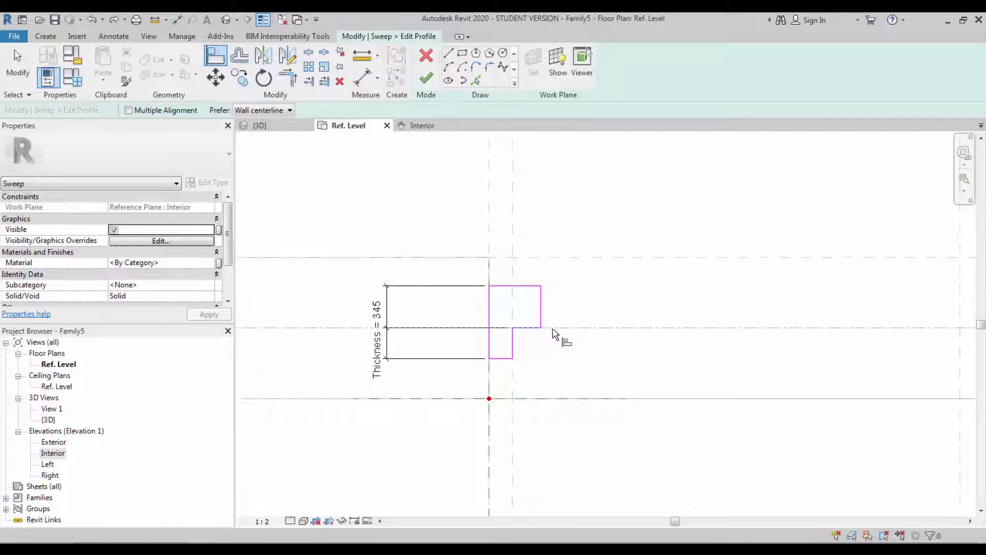
click(556, 331)
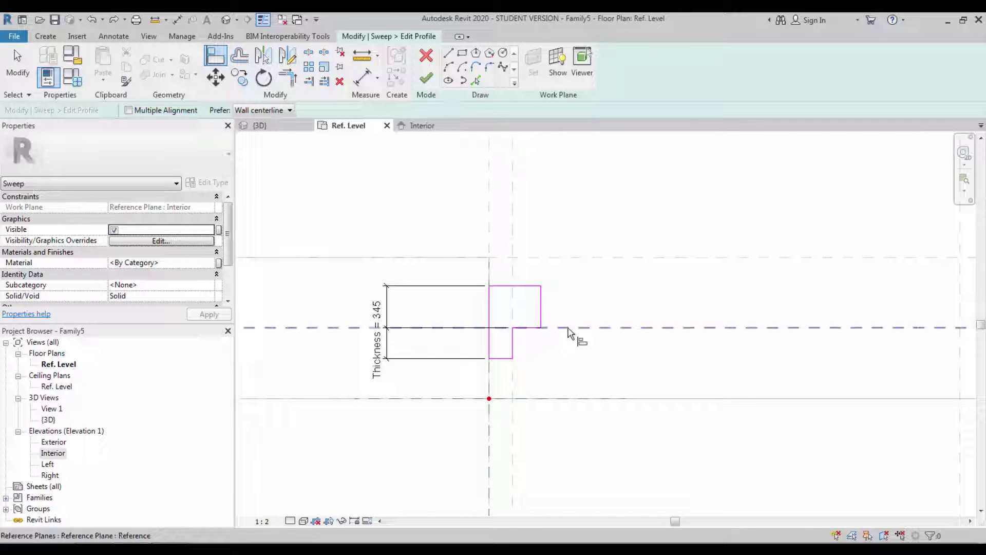
click(534, 329)
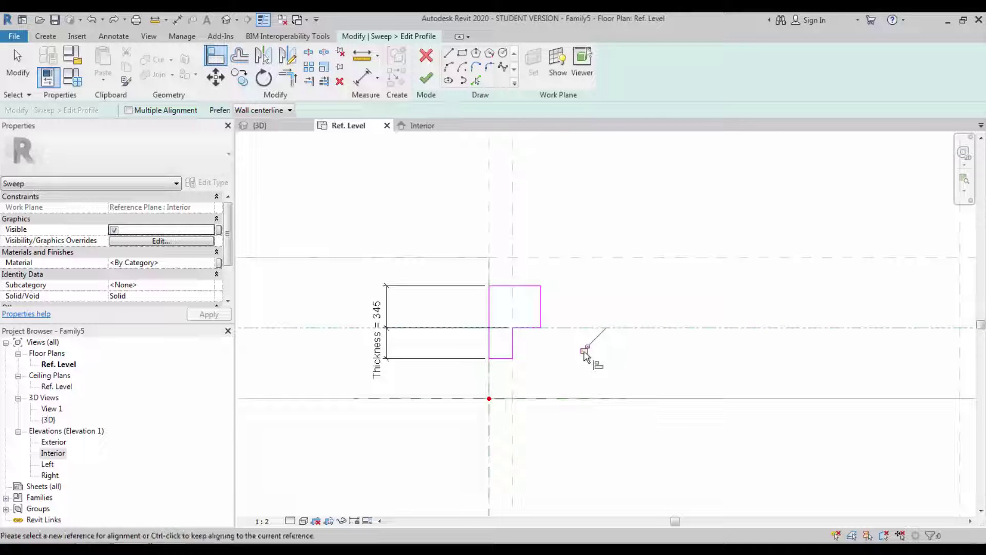
key(Escape)
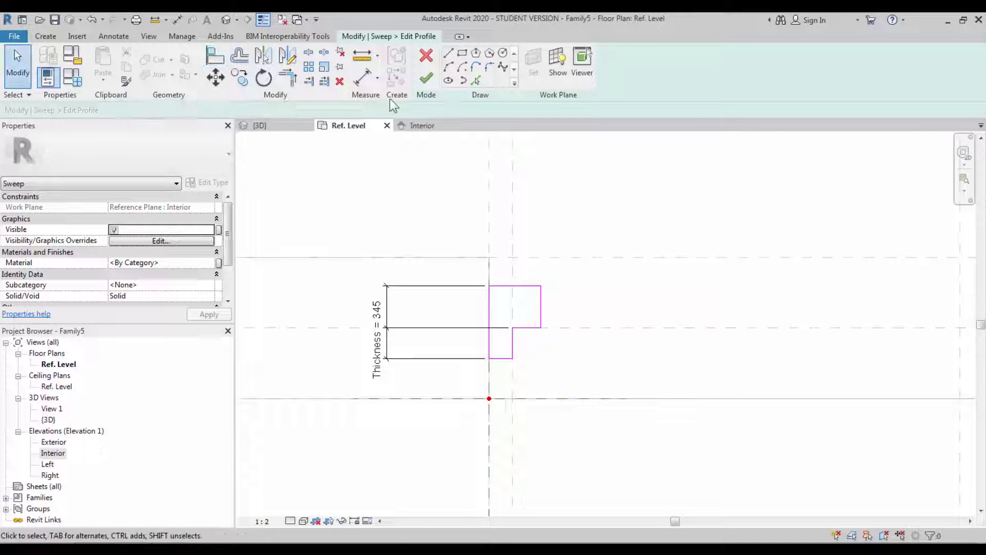
click(425, 78)
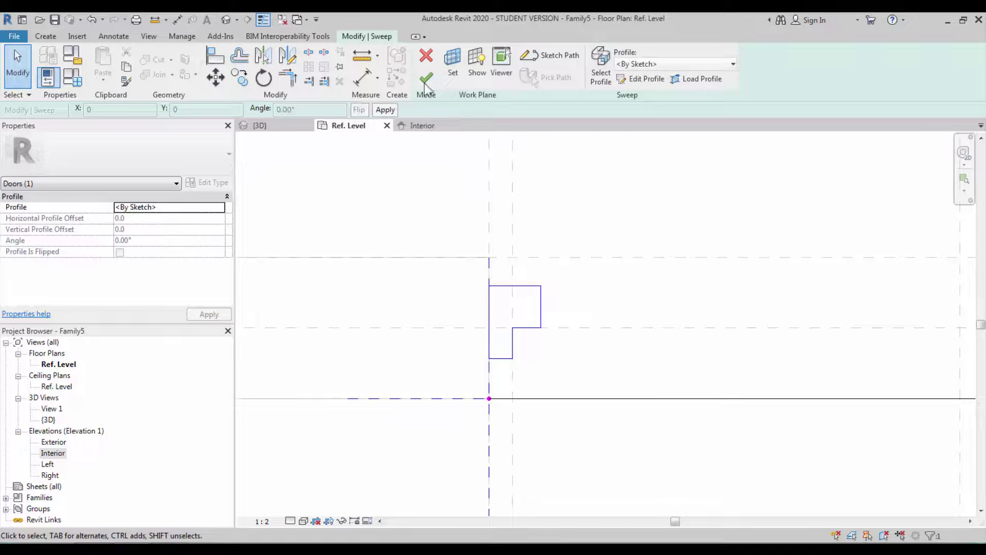
Reopen the sweep profile and fillet its top-right corner with a locked radius of 10
click(425, 81)
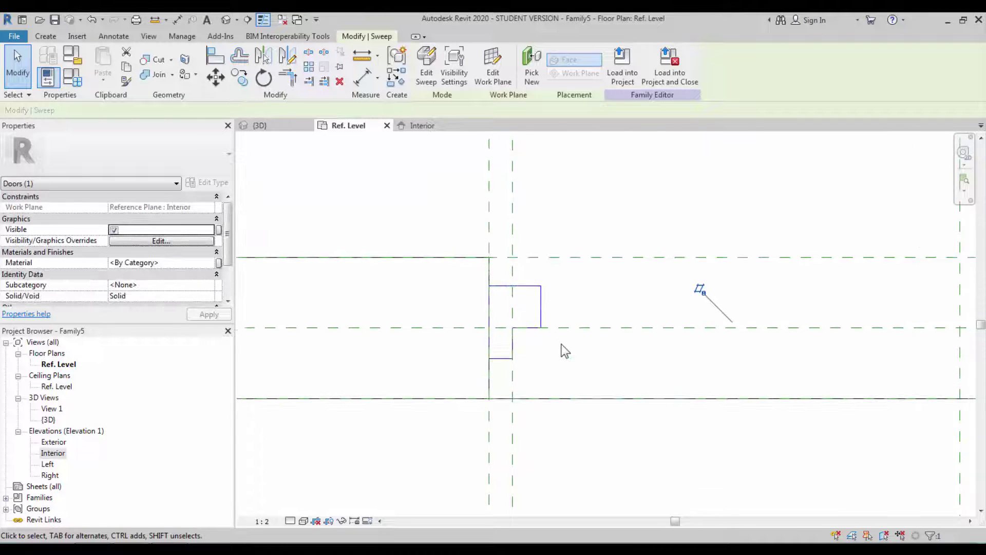
key(ctrl+z)
key(ctrl+z)
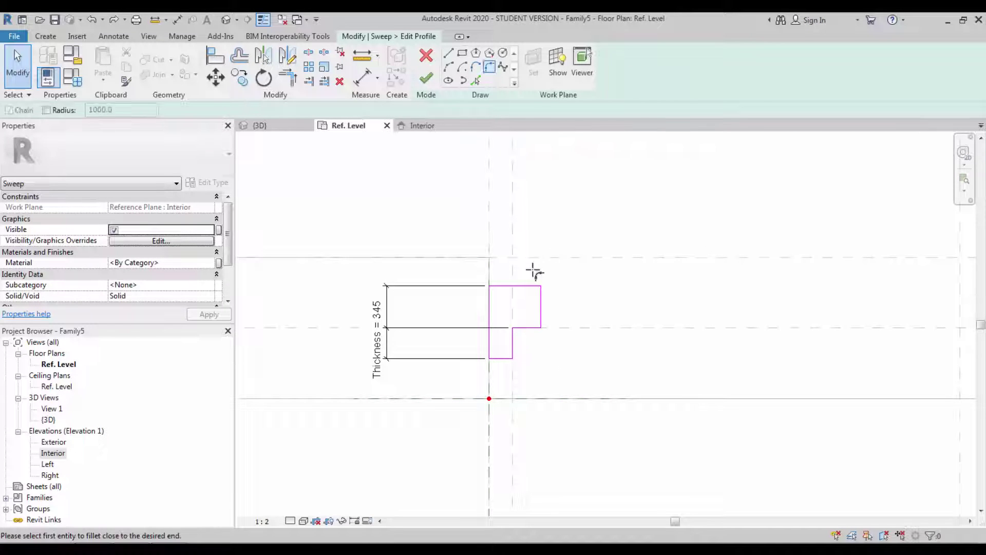
click(491, 67)
click(534, 286)
click(540, 295)
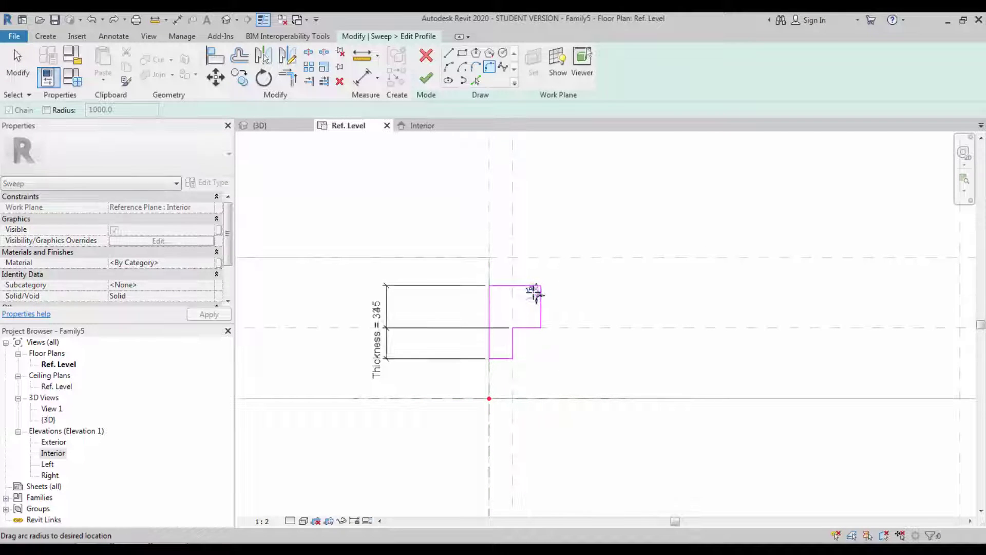
click(532, 294)
click(527, 291)
text(1)
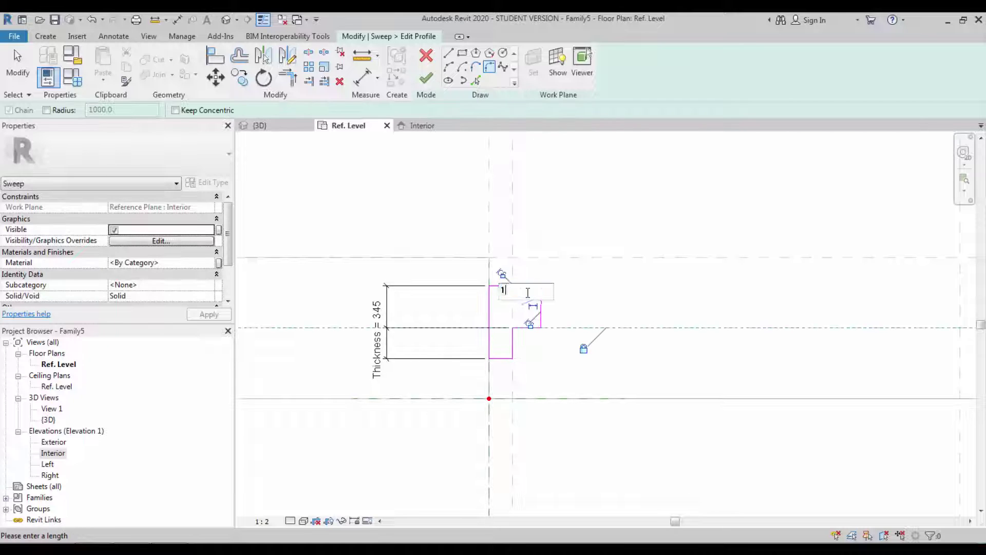
text(0)
key(Return)
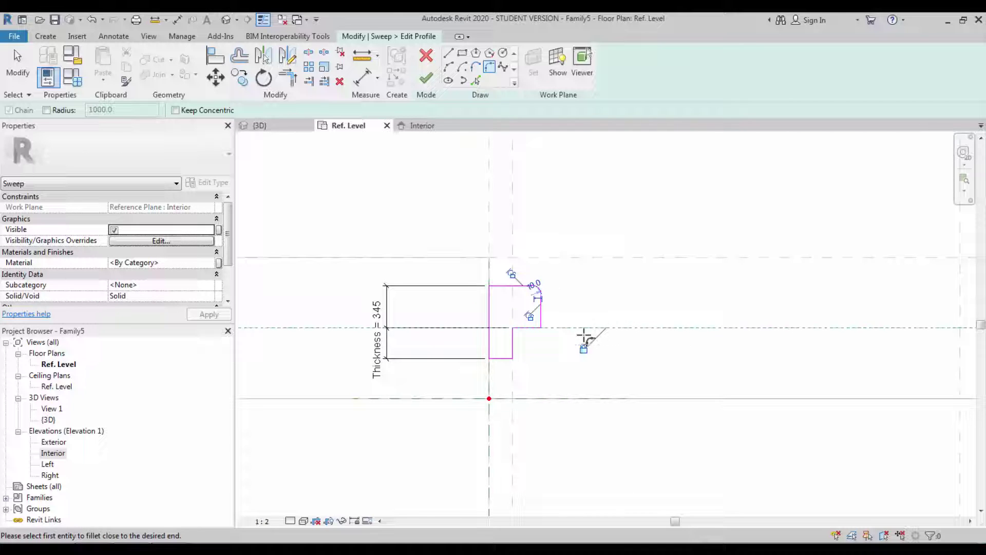
click(583, 346)
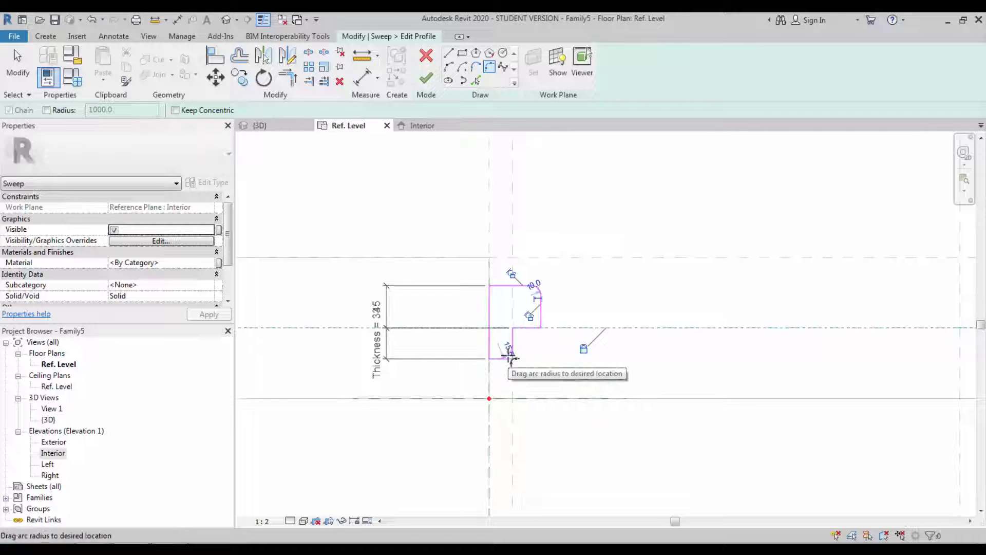
Fillet the bottom-right and inner right corners, then finish the profile and the sweep
click(509, 349)
click(511, 344)
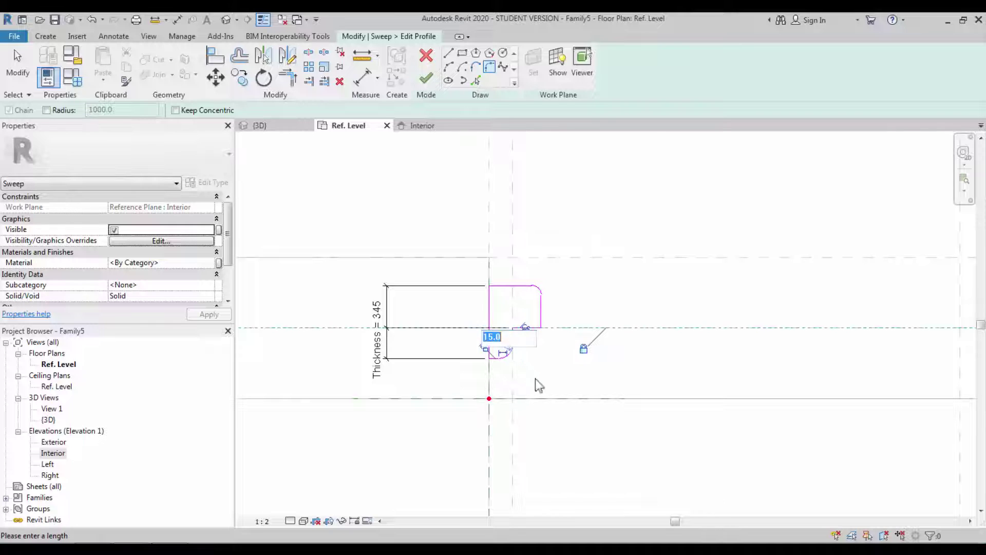
click(557, 388)
key(Escape)
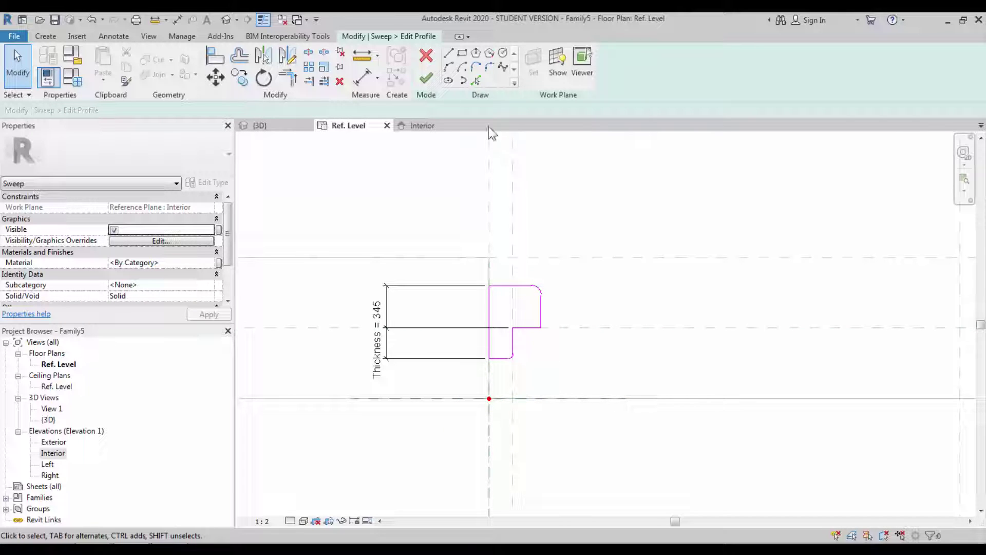
click(490, 68)
click(535, 327)
click(538, 326)
click(537, 324)
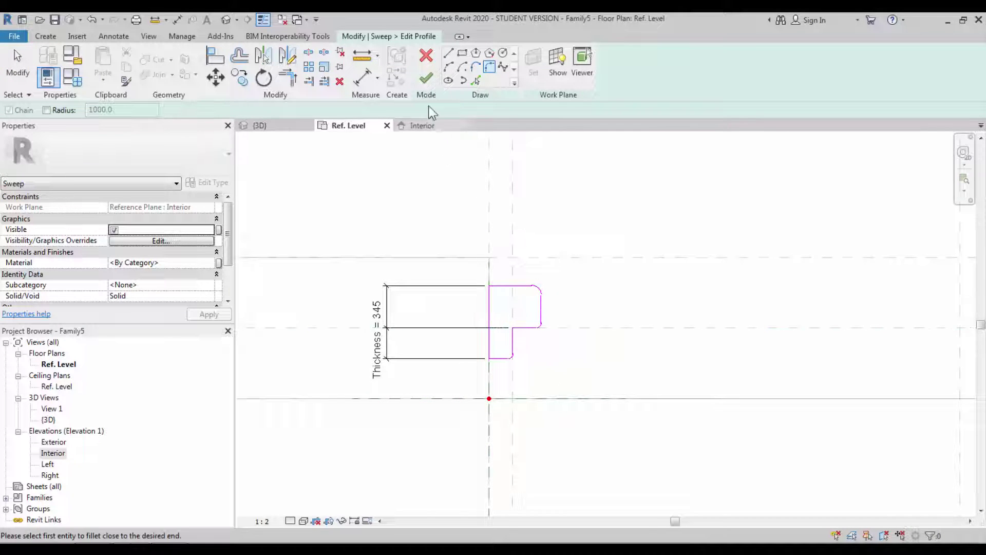
click(426, 78)
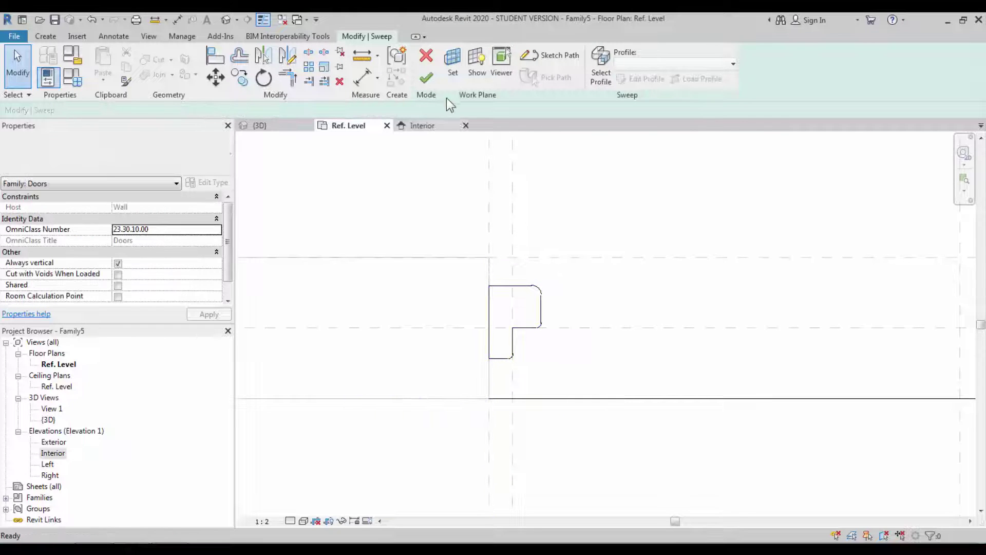
click(430, 82)
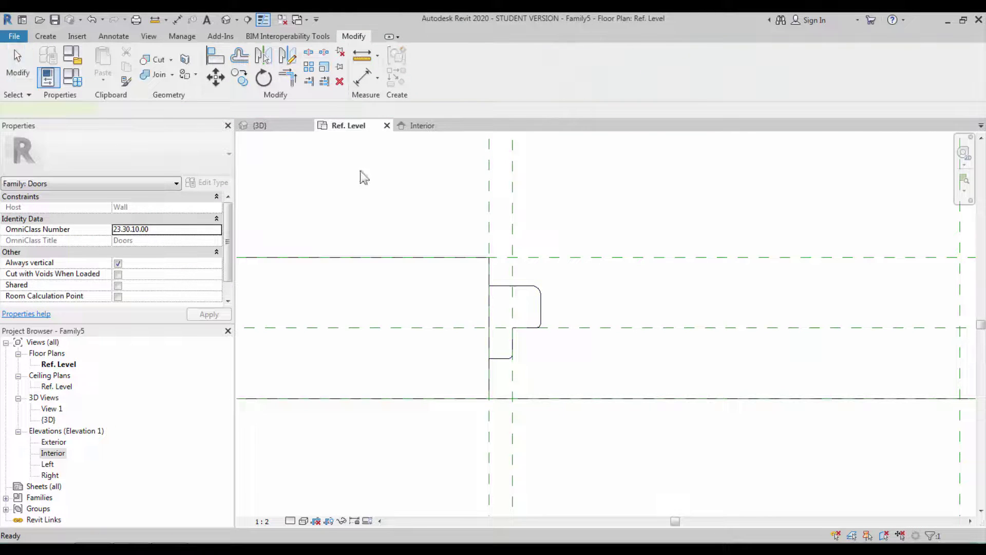
click(235, 18)
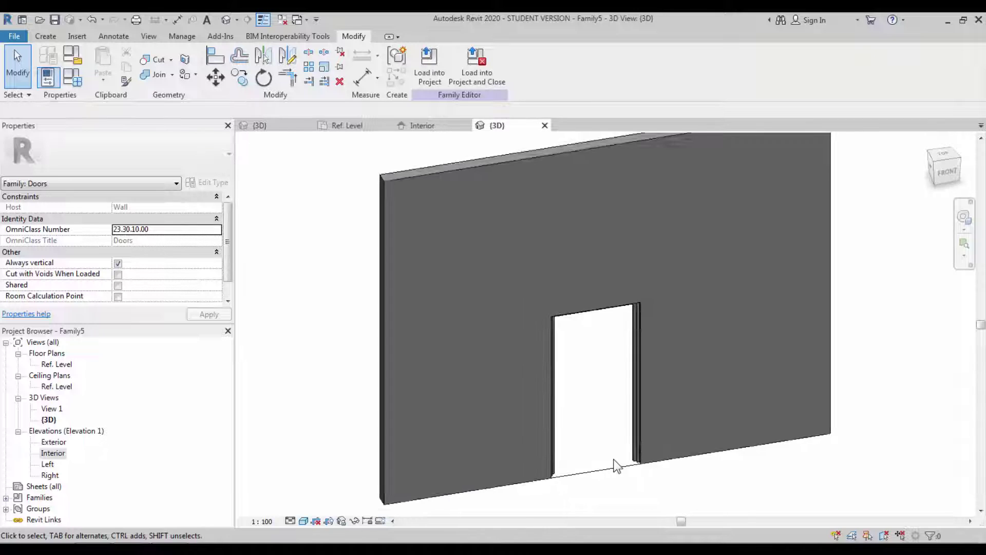
shift+middle_drag(617, 465, 518, 179)
click(544, 126)
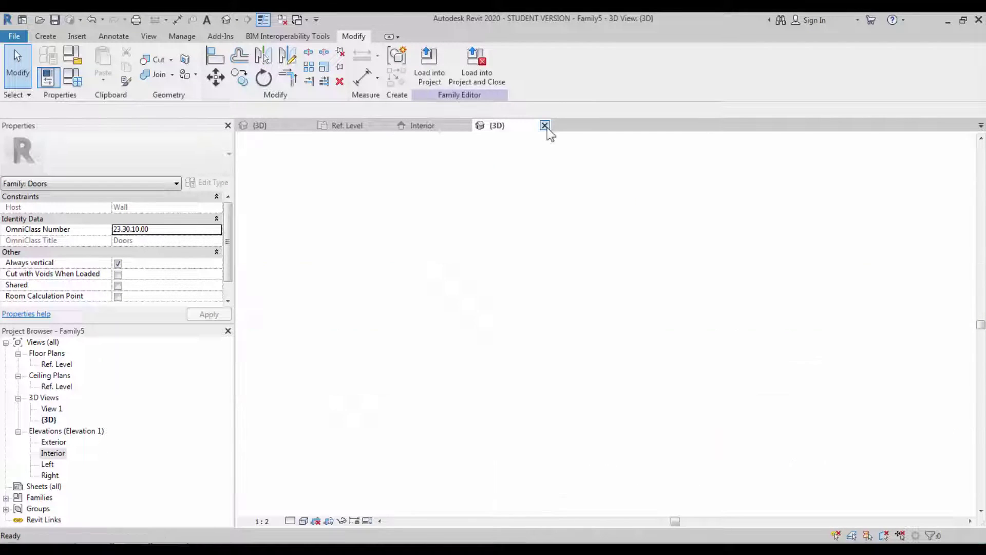
scroll(573, 354, up, 2)
scroll(533, 349, down, 2)
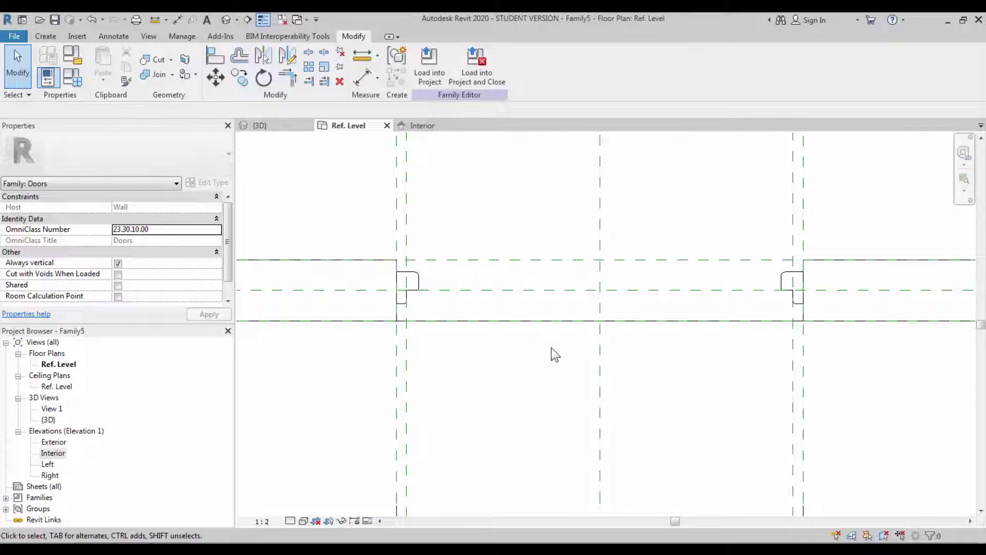
middle_drag(551, 348, 536, 347)
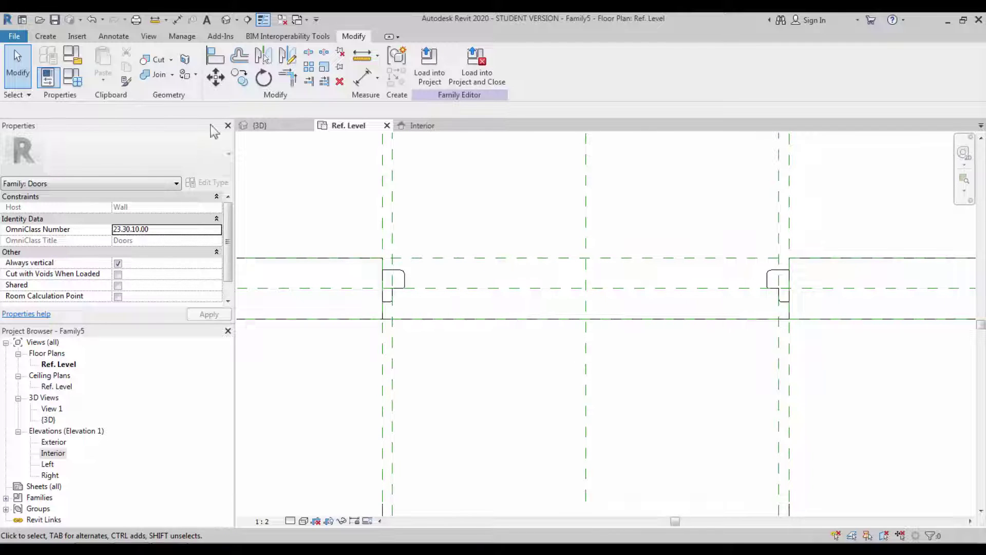
click(45, 37)
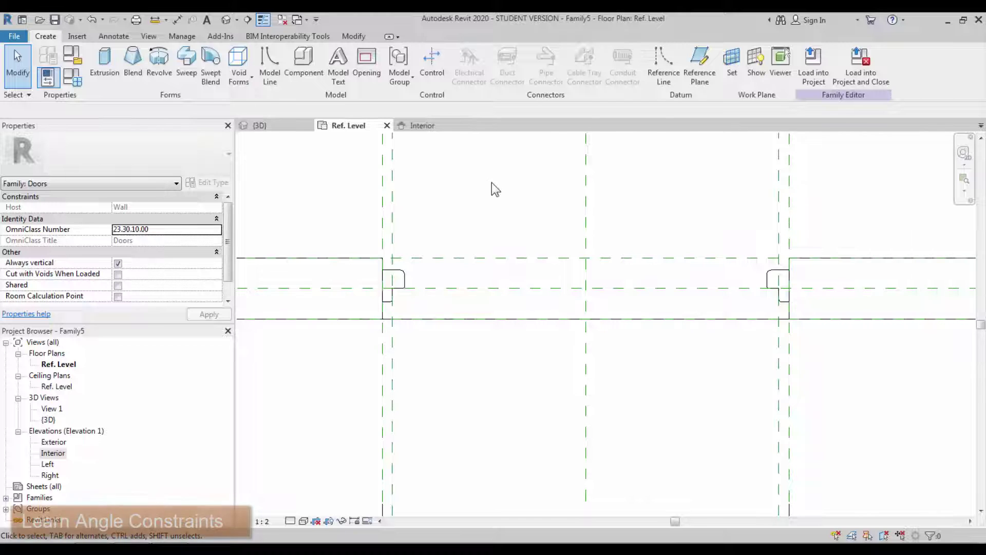
Draw a diagonal reference line from the left frame's corner to below the wall
click(664, 66)
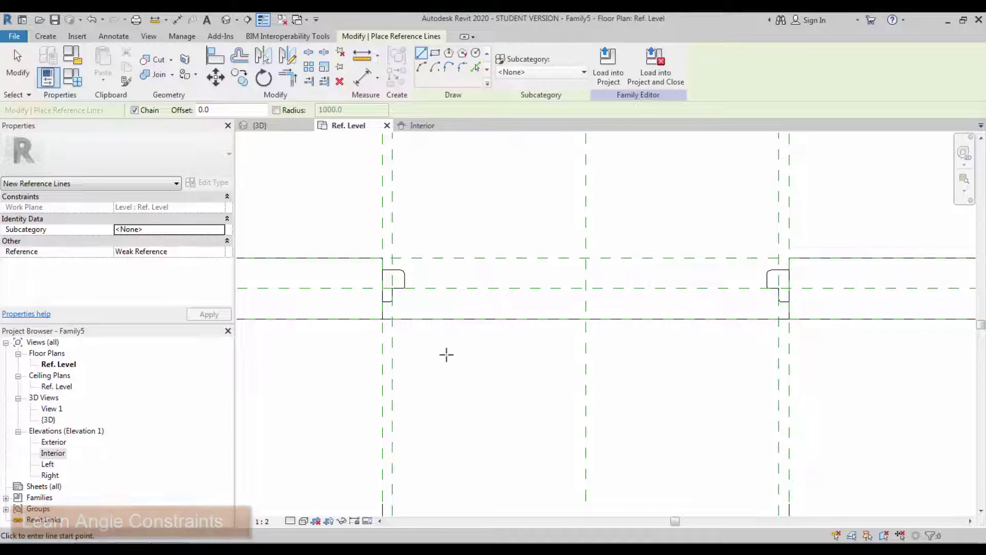
scroll(400, 298, up, 2)
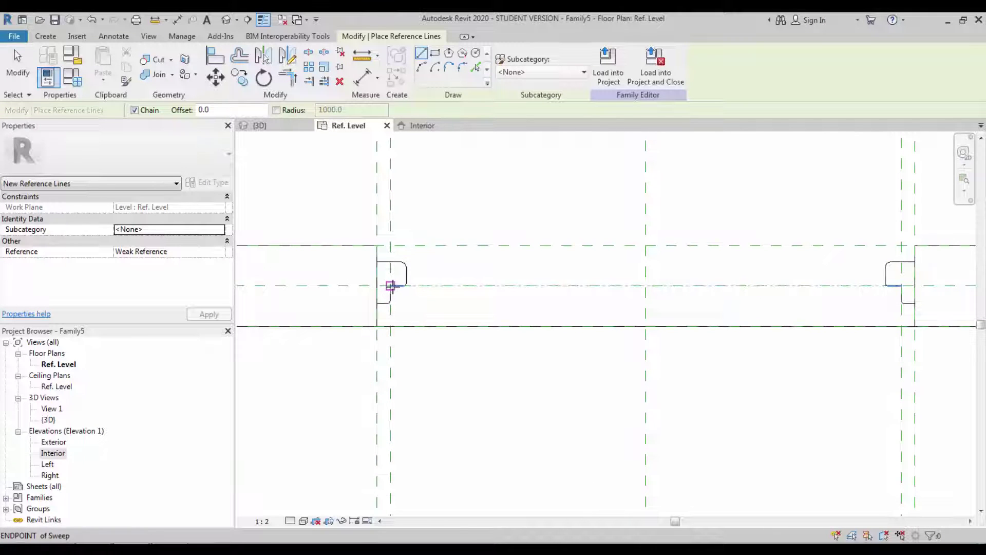
click(390, 286)
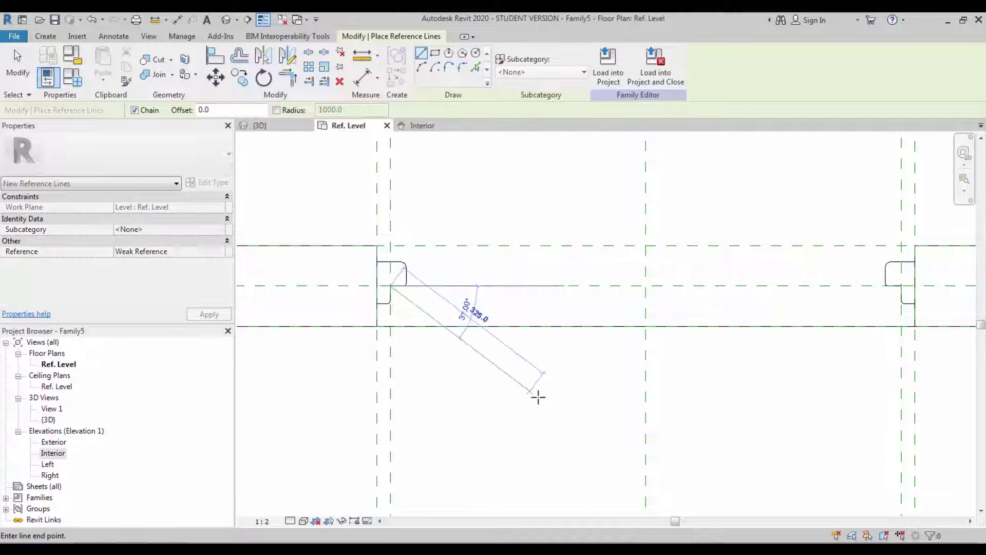
click(574, 411)
key(Escape)
key(Escape)
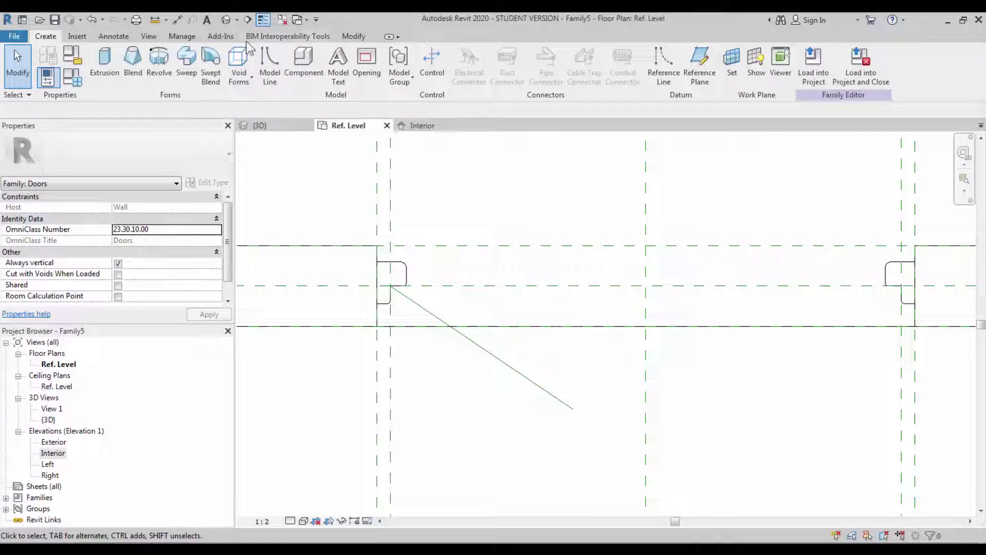
Align and lock the diagonal reference line to the wall's centre reference plane
click(115, 37)
click(48, 63)
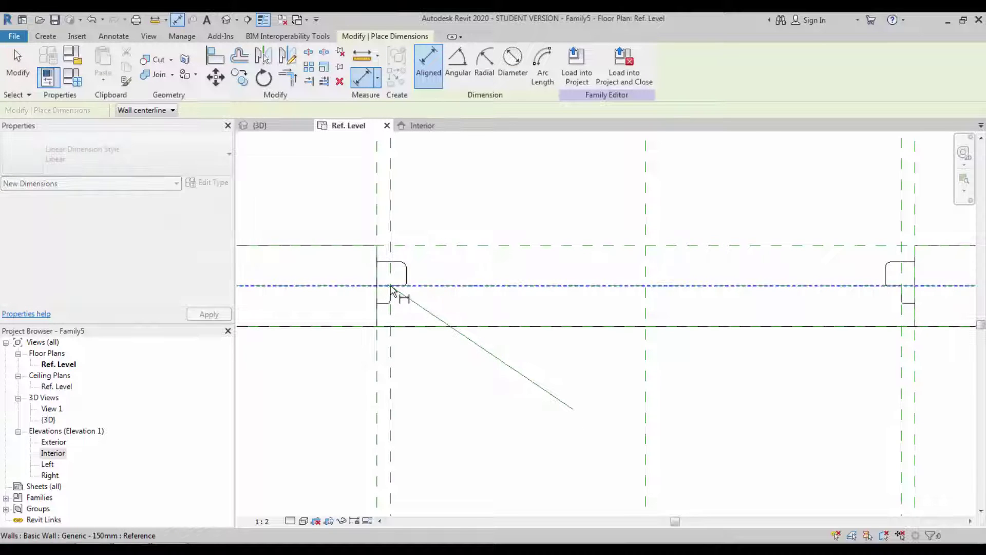
click(216, 57)
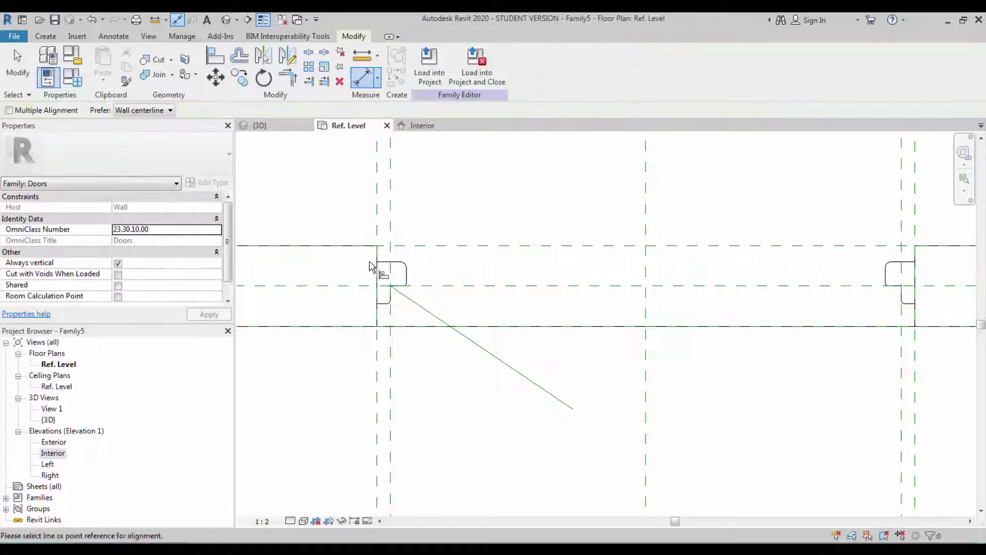
click(446, 286)
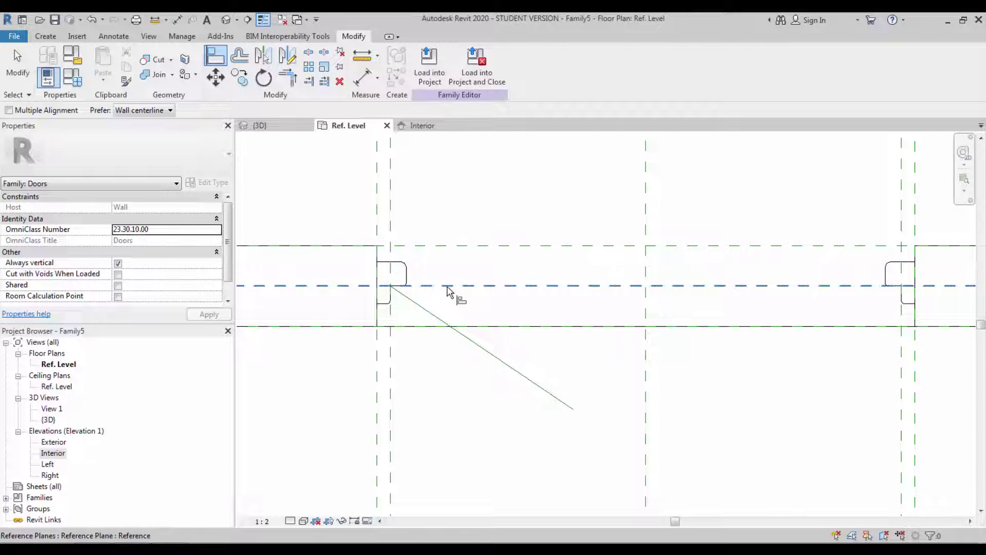
click(389, 287)
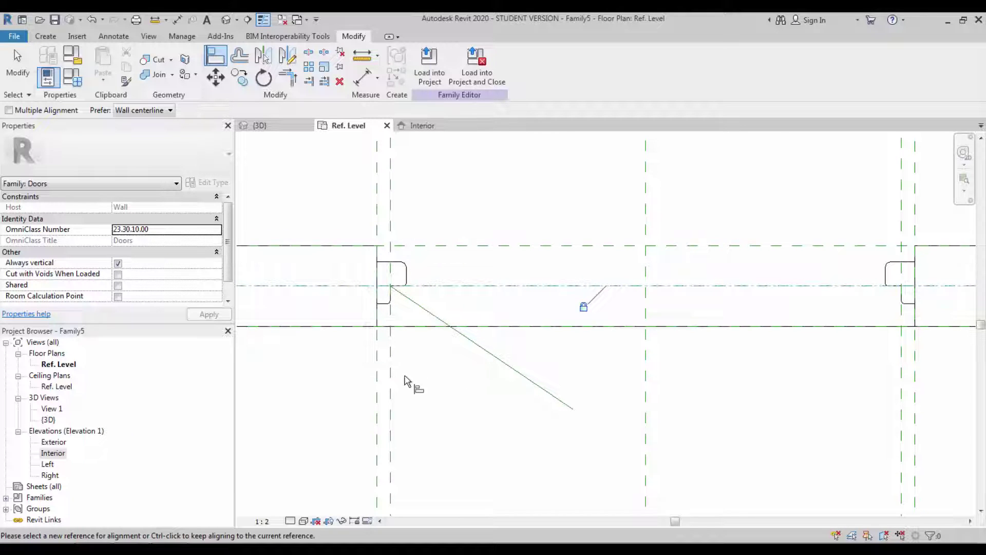
key(Escape)
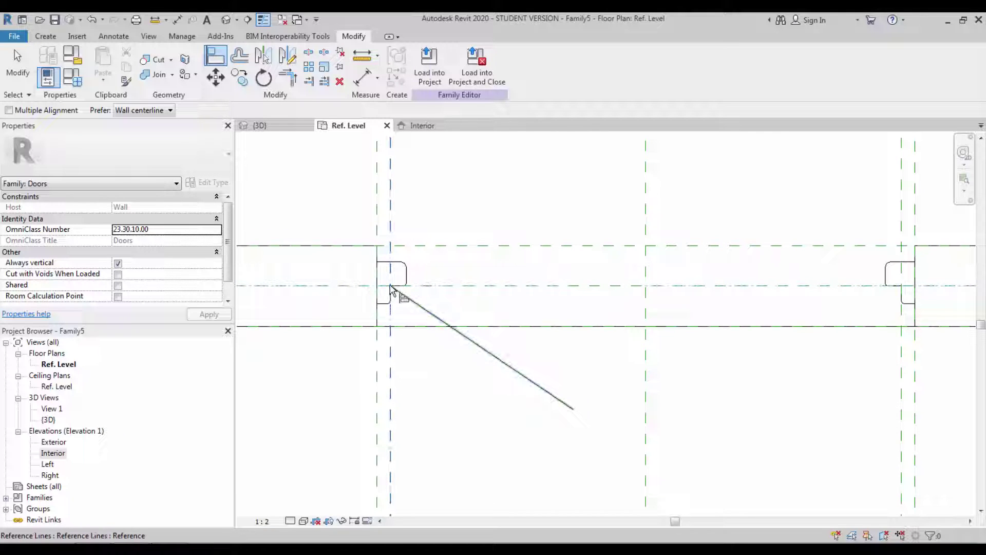
click(410, 336)
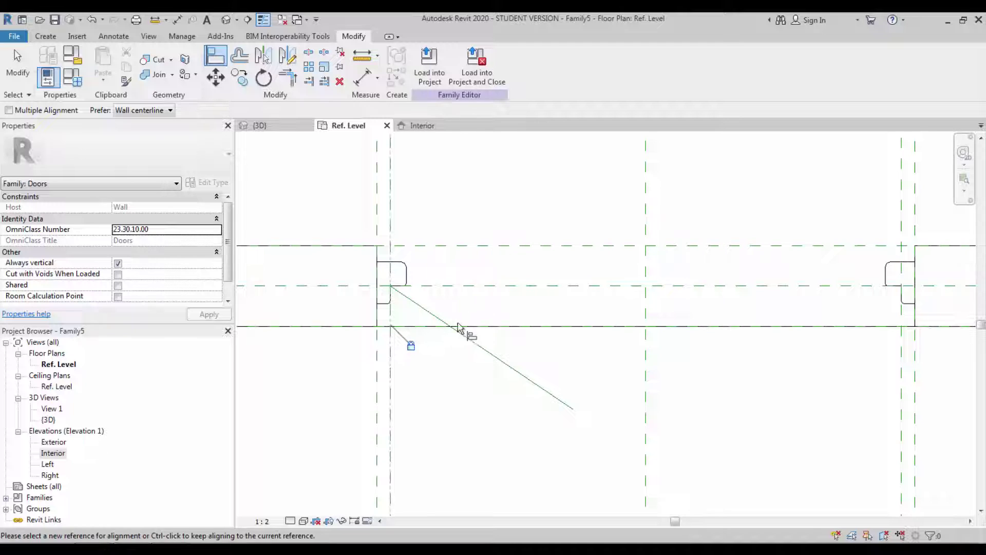
click(362, 77)
Place an angular dimension reading 34.00° between the wall's centre plane and the diagonal line
click(458, 61)
click(489, 286)
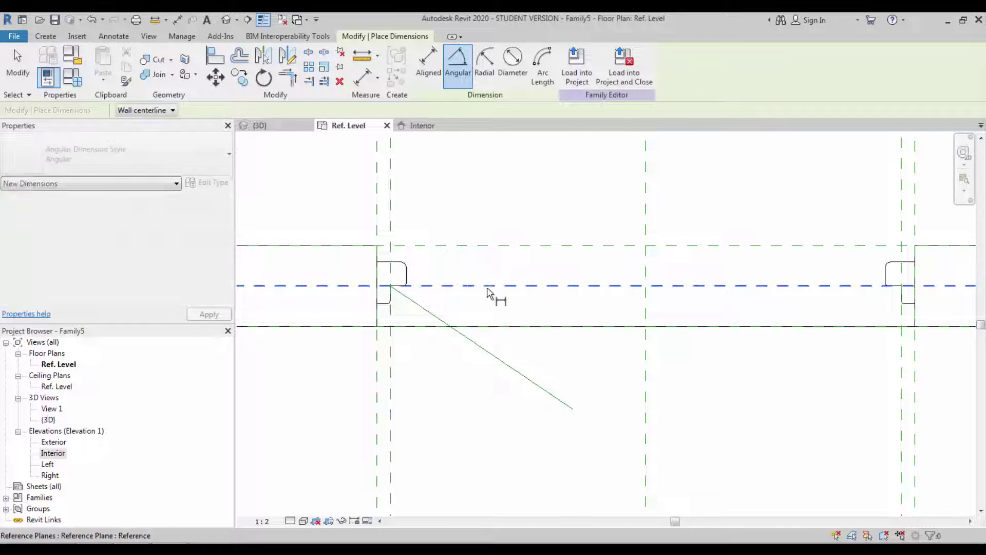
click(469, 341)
click(519, 320)
key(Escape)
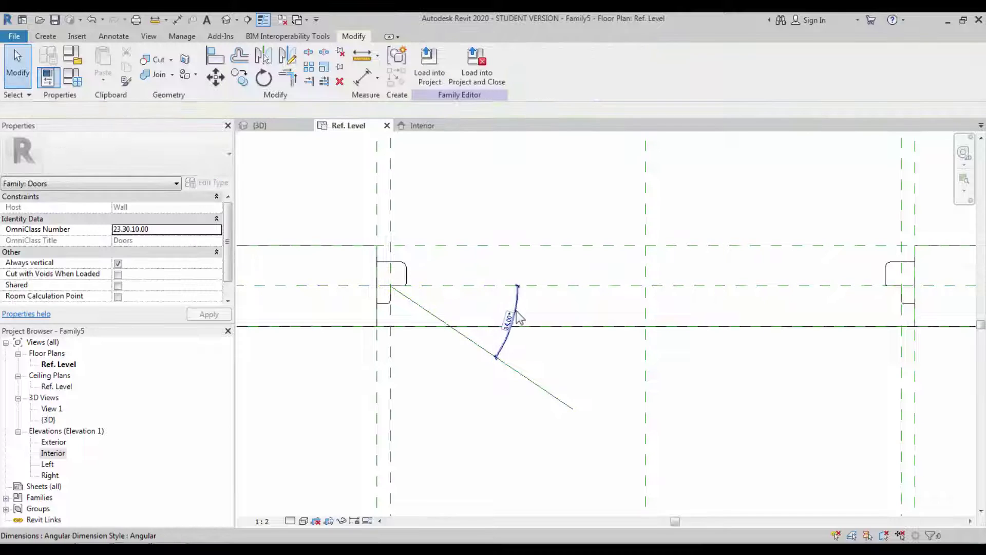
middle_drag(541, 349, 584, 355)
middle_drag(522, 374, 501, 359)
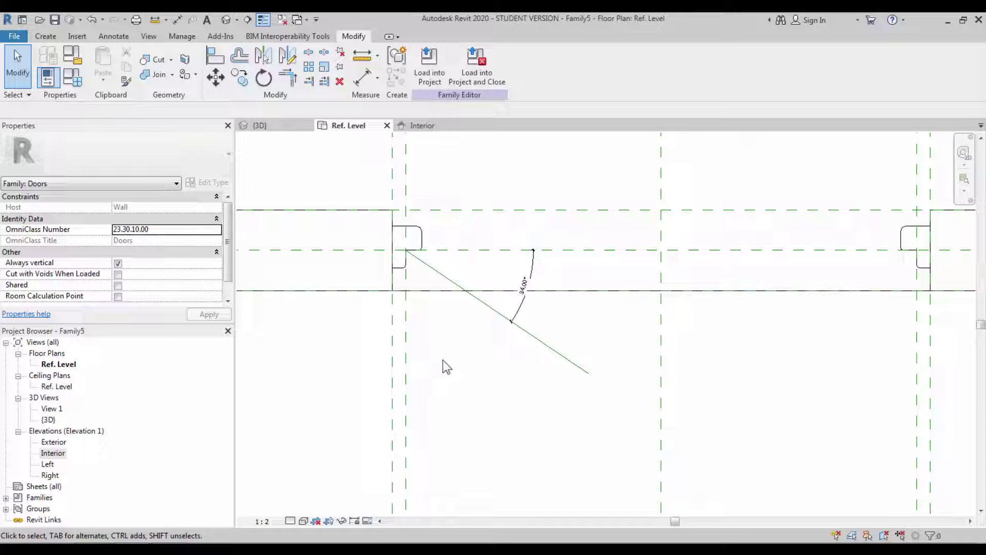
Place an aligned 410 dimension from the frame corner to the diagonal line's lower endpoint
click(362, 77)
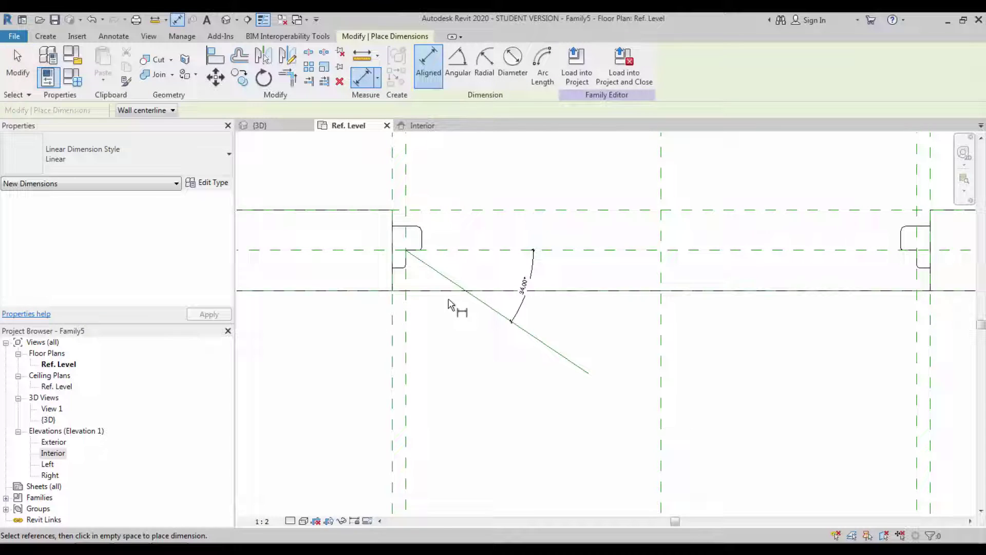
click(407, 251)
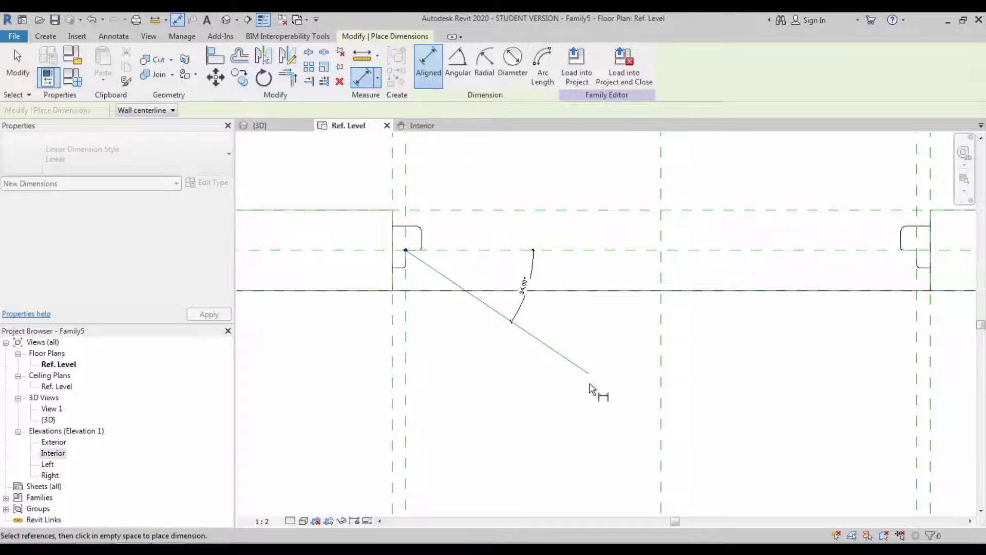
click(594, 384)
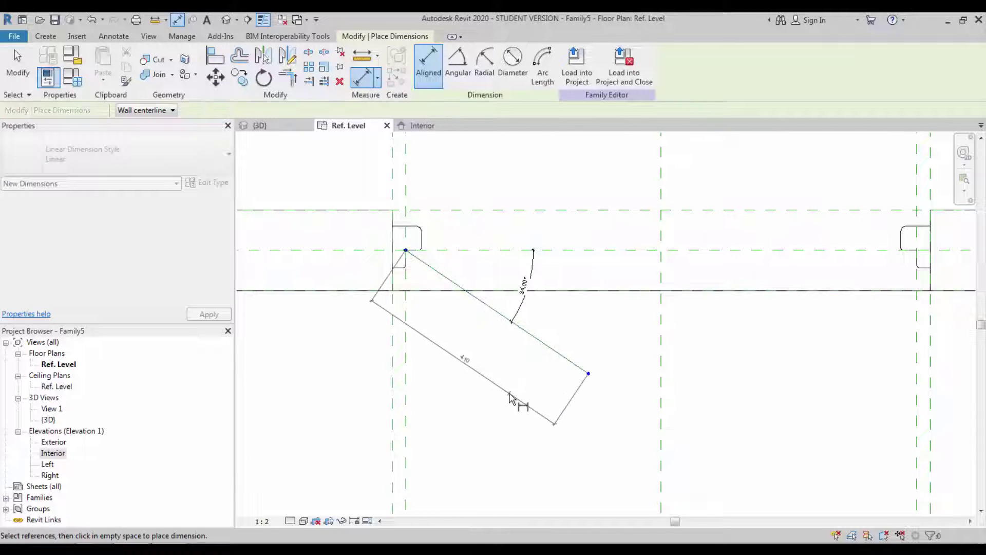
click(510, 398)
key(Escape)
key(Escape)
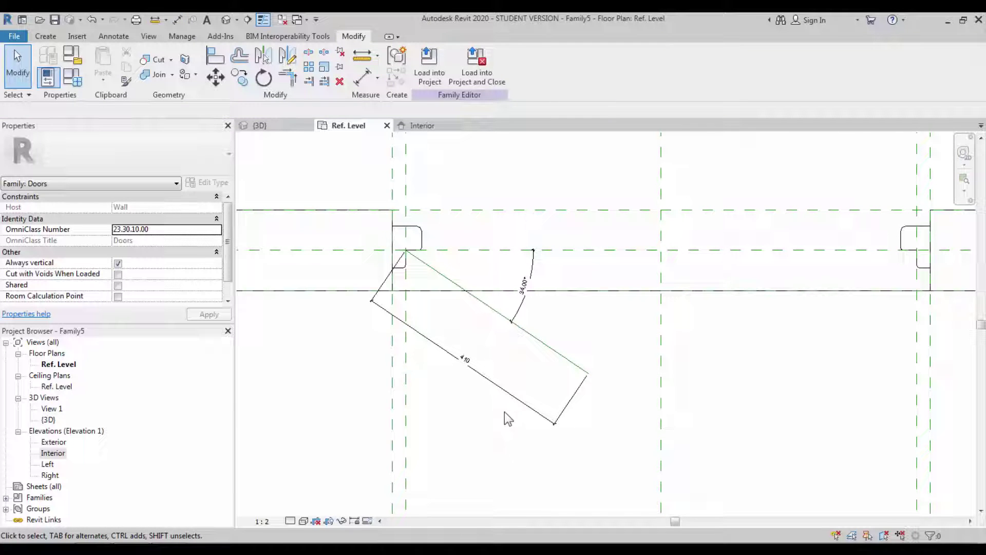
Label the 410 length dimension with a new Door Leaf Width parameter
click(447, 353)
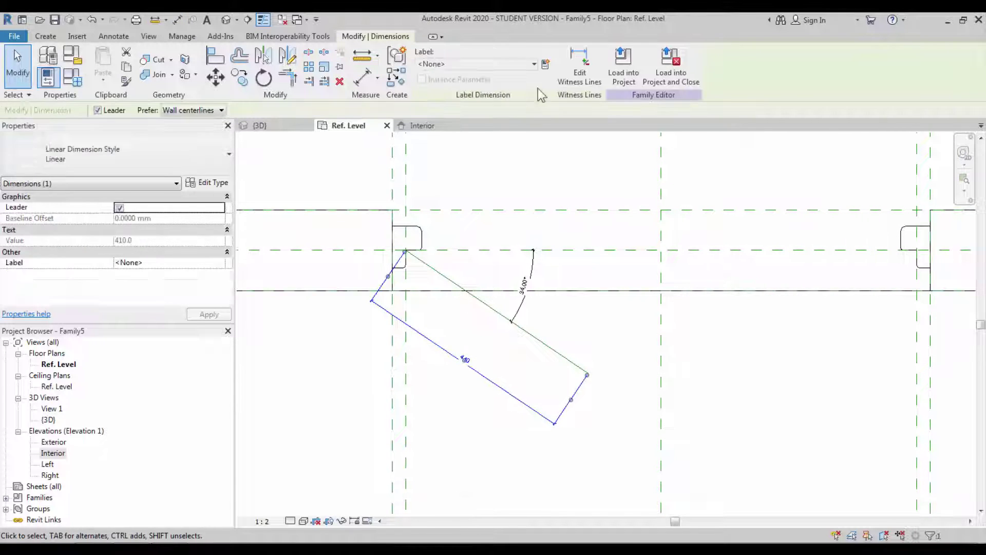
click(545, 64)
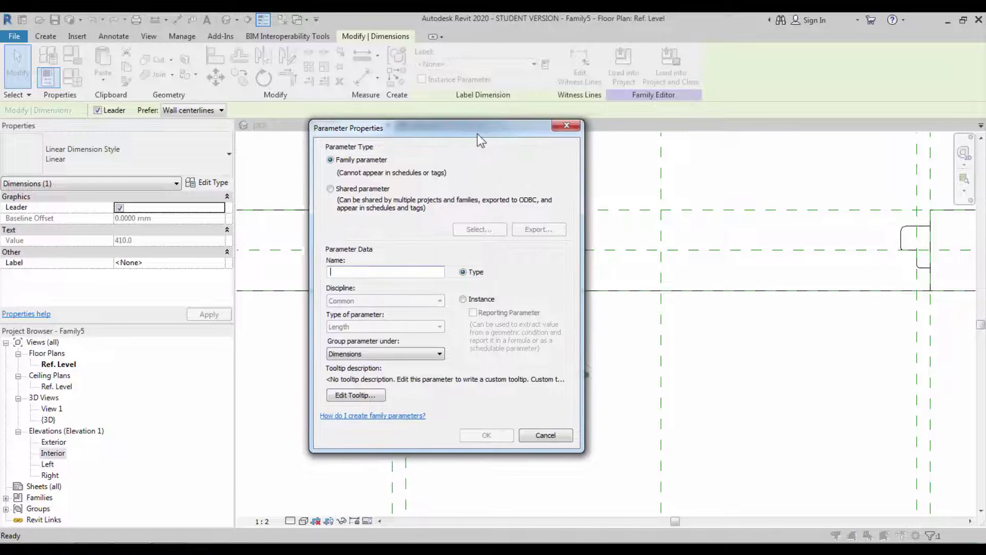
drag(474, 134, 267, 111)
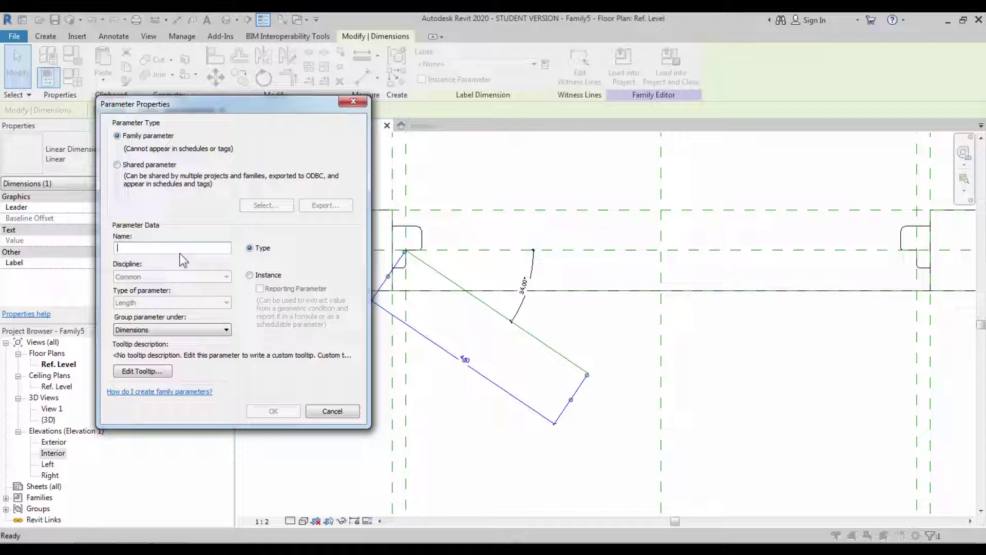
text(Door Leaf Width)
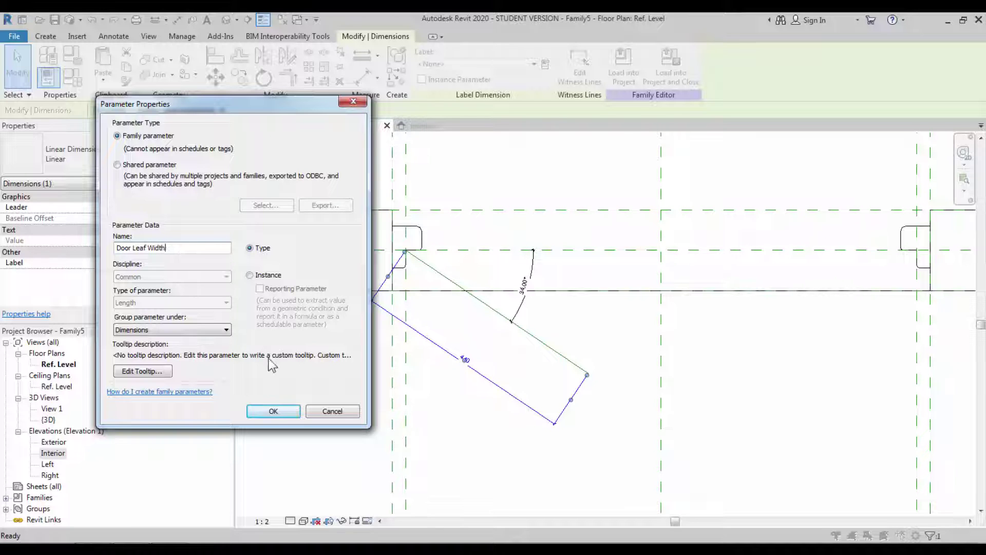
click(274, 412)
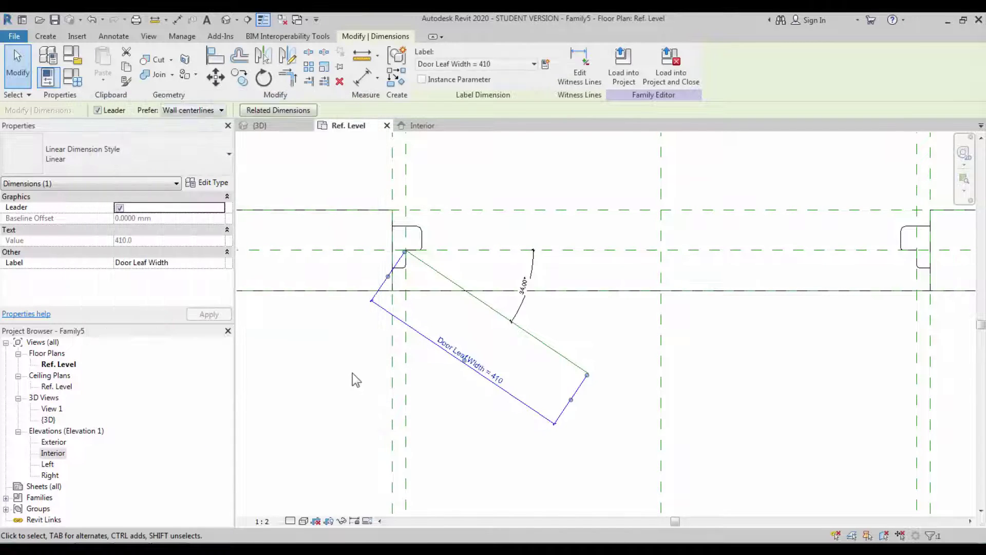
click(353, 380)
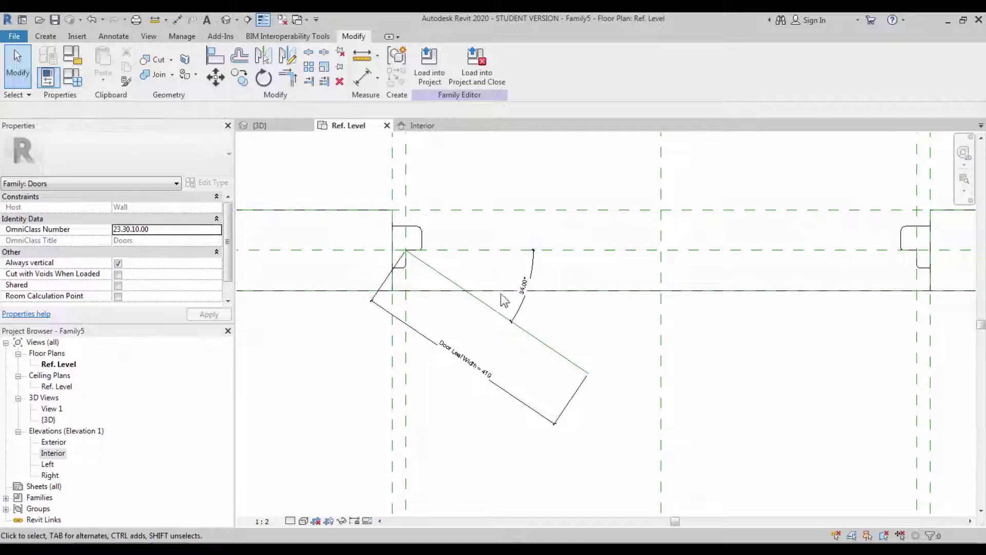
Label the 34.00° angular dimension with a new instance parameter named Angle
click(523, 311)
click(545, 64)
text(Angl)
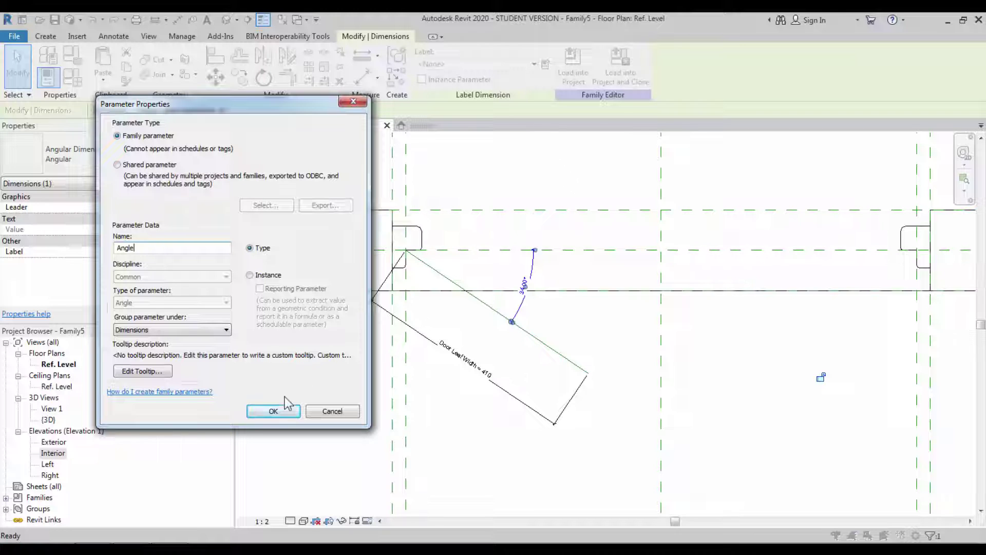
text(e)
click(266, 277)
click(272, 411)
click(72, 56)
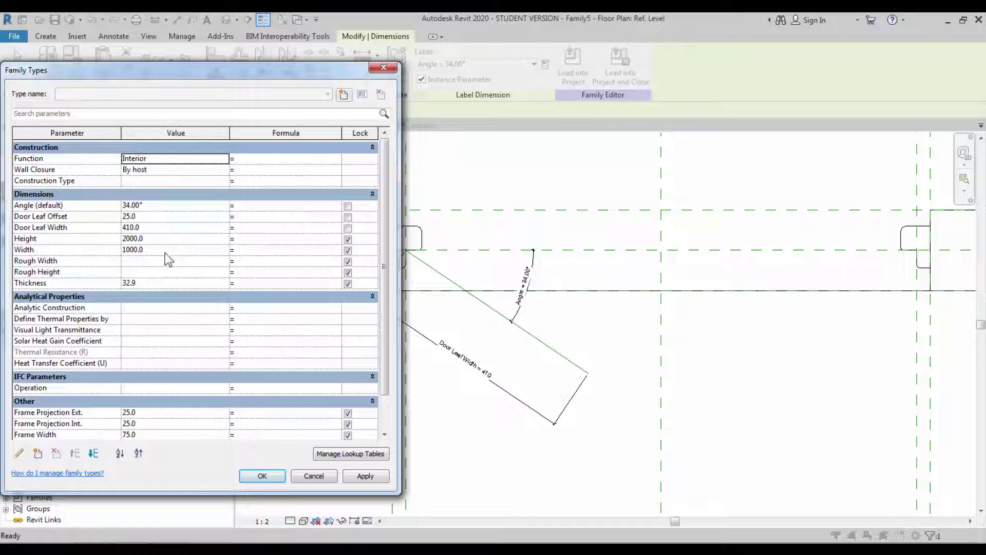
Give Door Leaf Width the formula =Width-(2*Door Leaf Offset), making the leaf 950 long
click(25, 250)
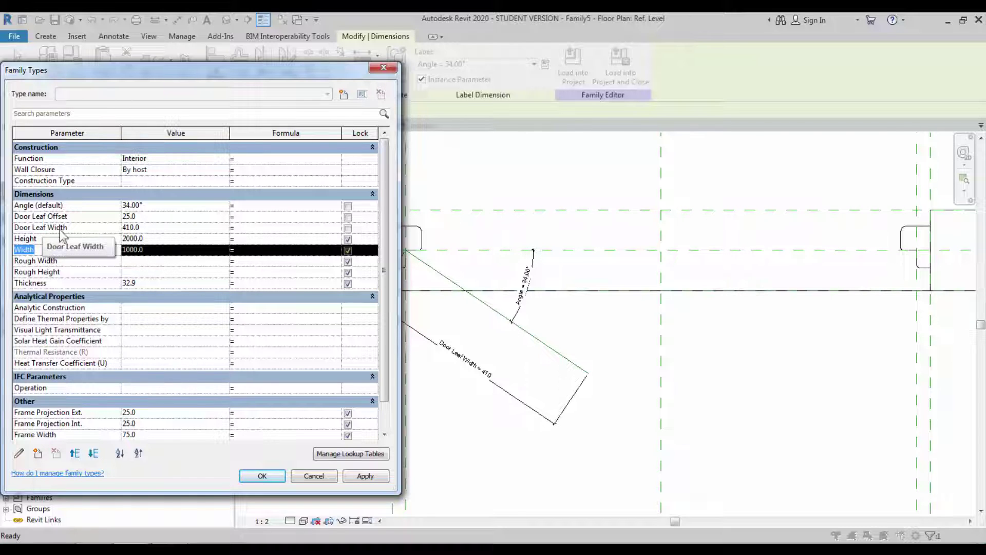
click(253, 228)
text(Width-(2*)
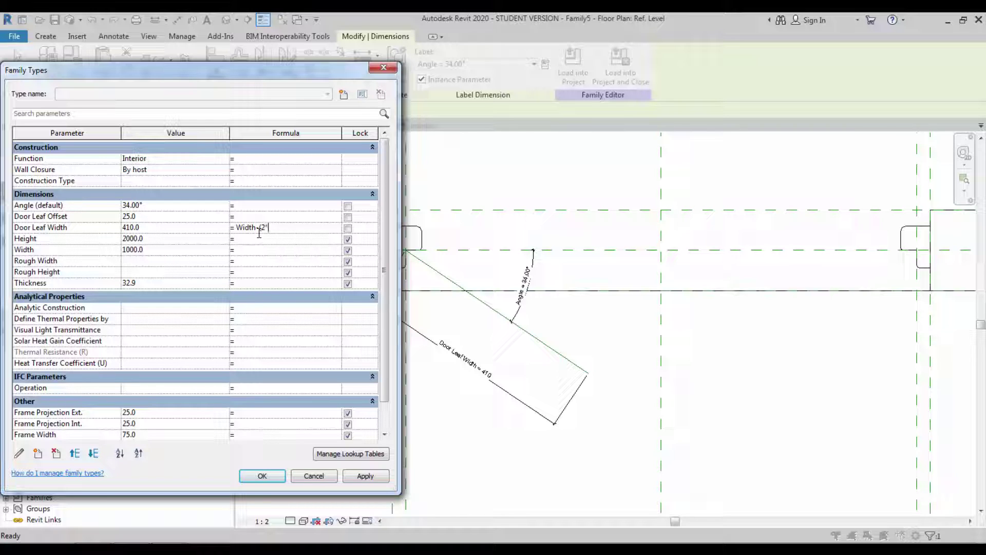
text(Door Leaf Offset)
click(255, 241)
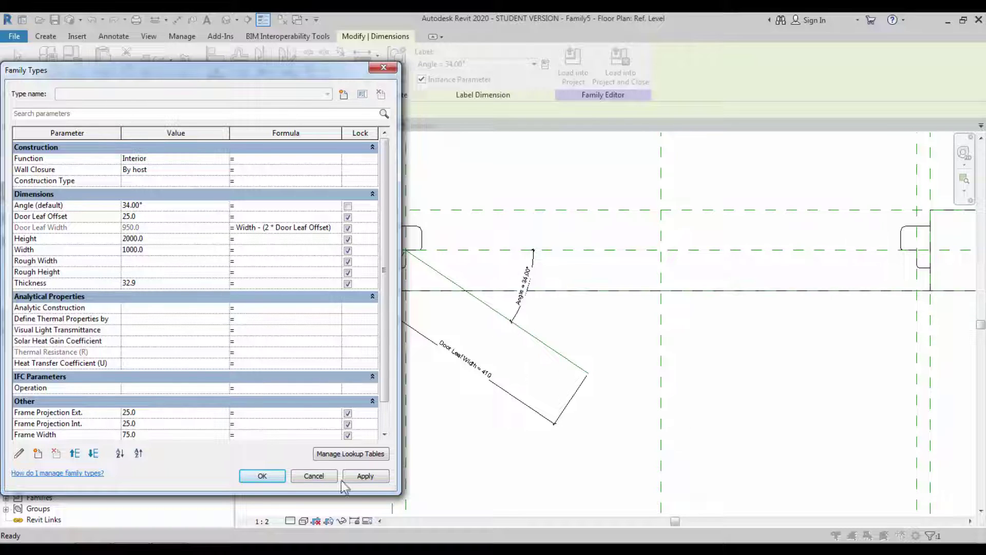
click(365, 478)
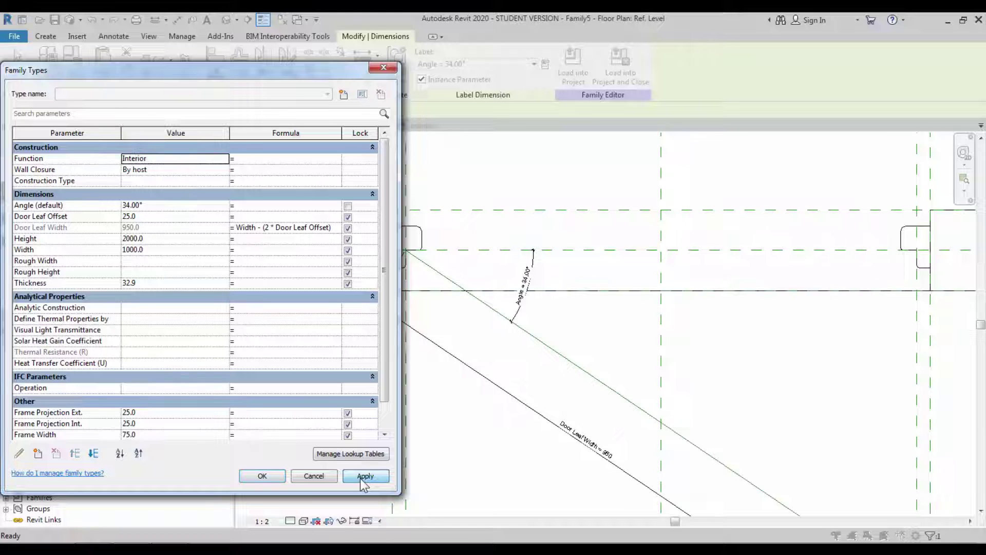
click(262, 476)
scroll(594, 374, up, 3)
Set the Angle parameter to 90 to swing the door leaf fully open
click(74, 79)
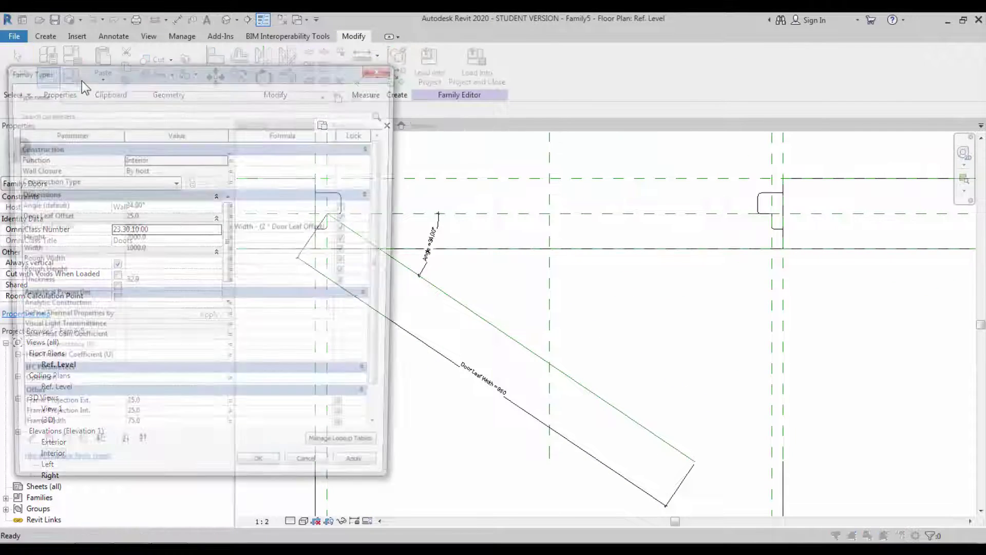
click(168, 220)
click(178, 205)
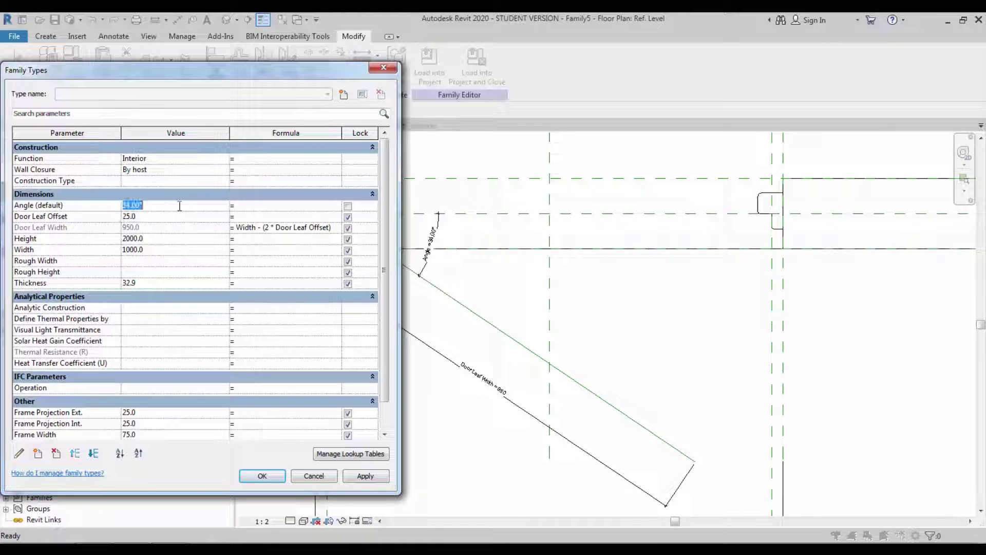
text(90)
click(363, 475)
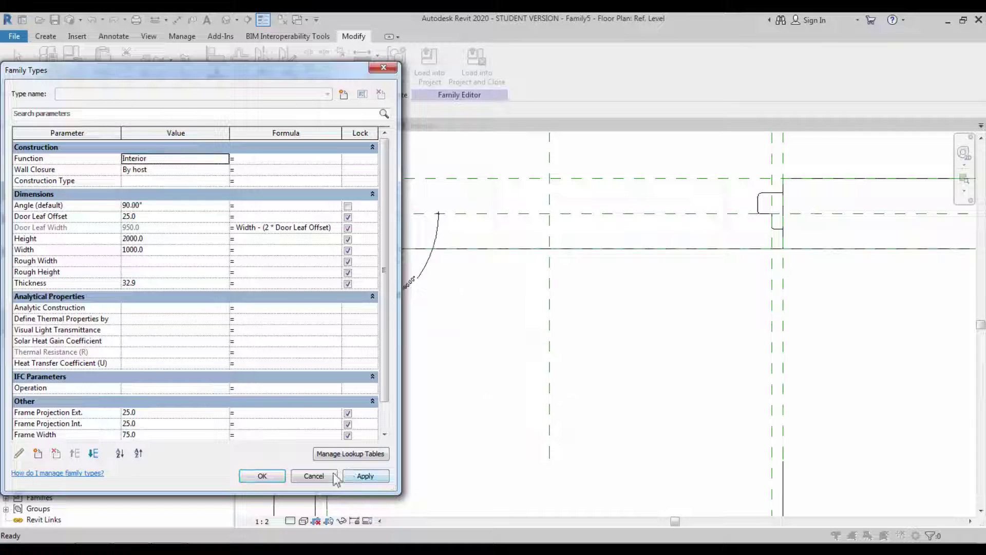
click(261, 475)
scroll(465, 219, down, 2)
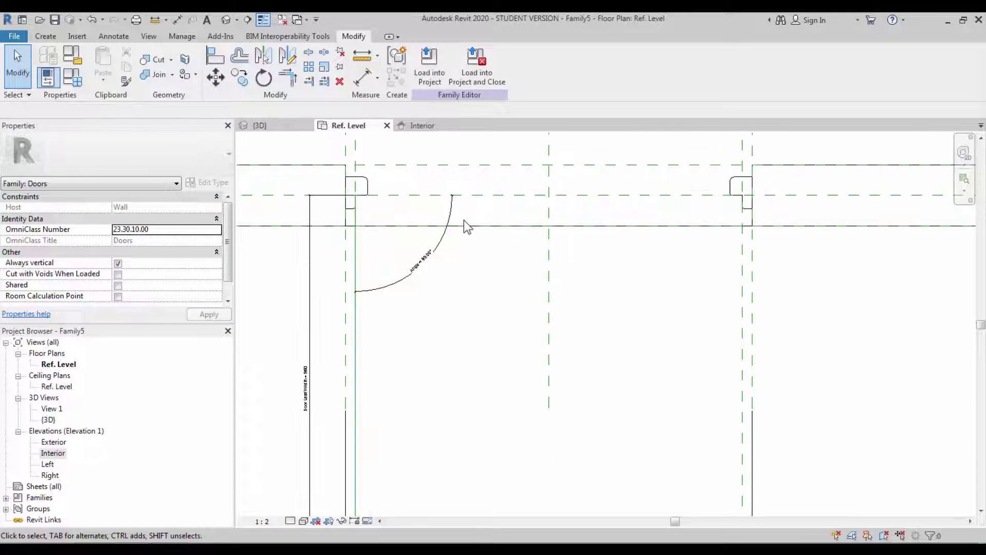
scroll(465, 226, down, 2)
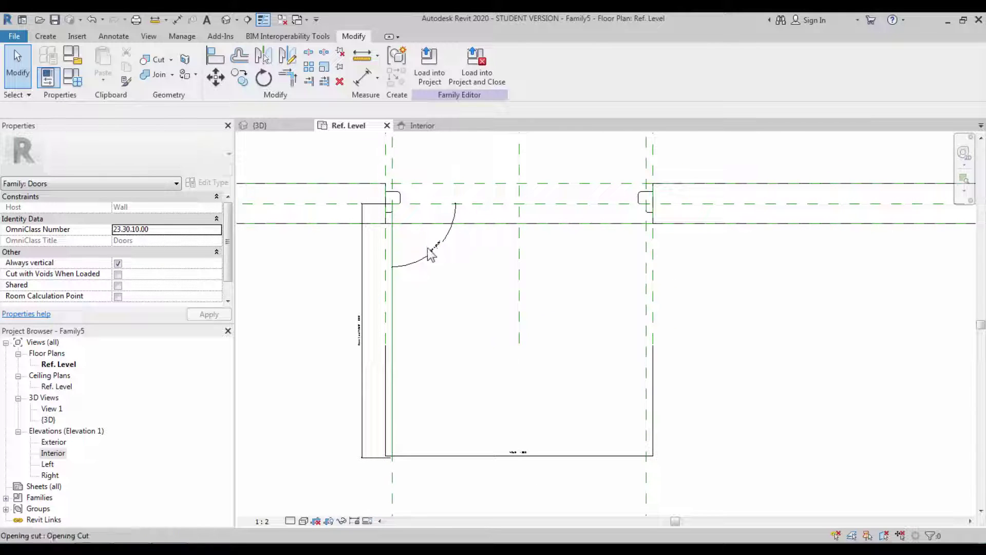
Set Angle to 0 and check the leaf's centre reference line
click(73, 78)
click(182, 206)
text(0)
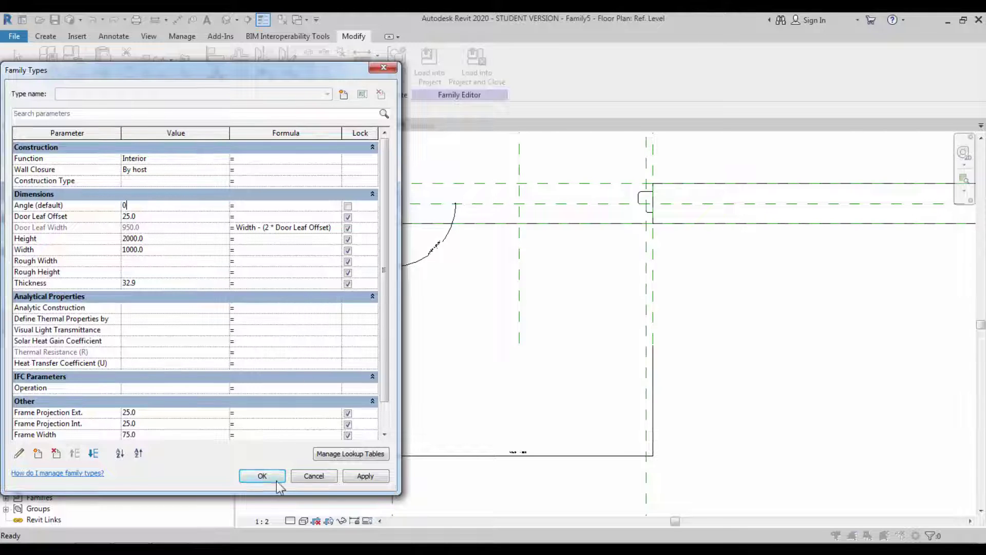
click(272, 477)
scroll(639, 187, up, 3)
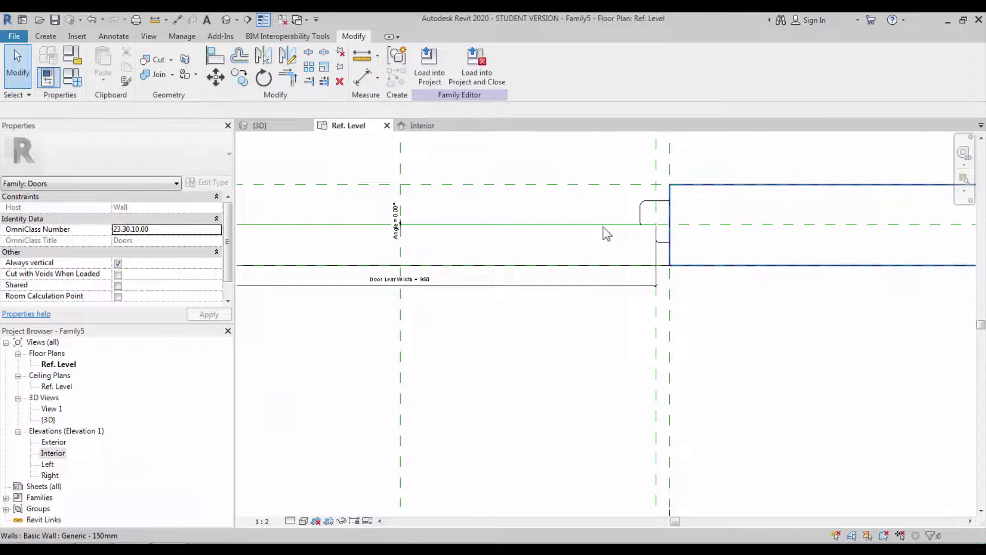
middle_drag(599, 226, 620, 238)
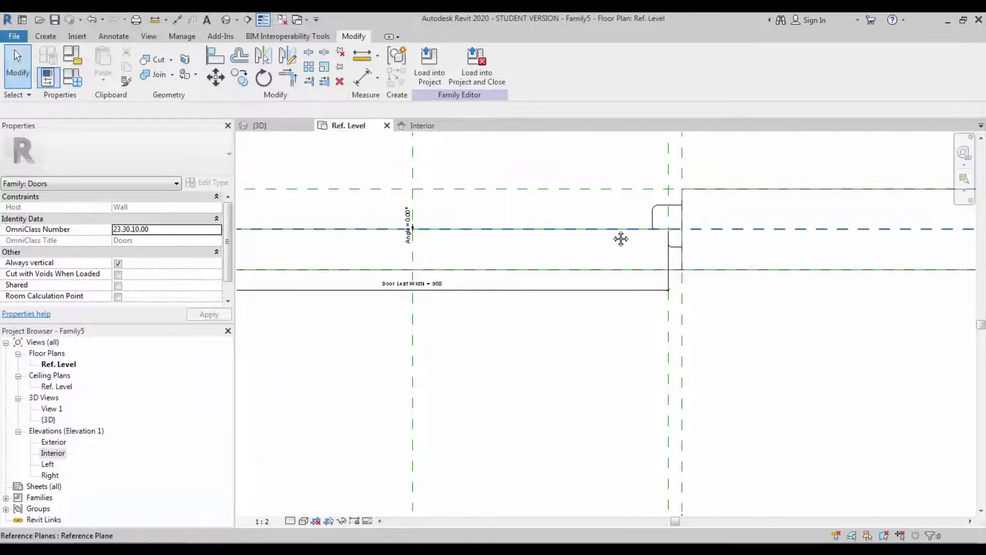
click(618, 241)
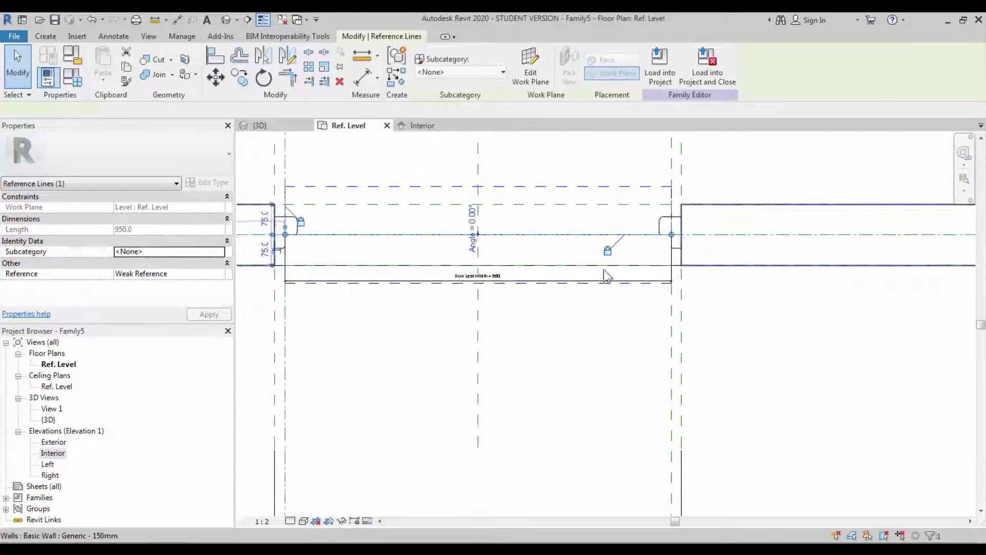
scroll(514, 267, down, 2)
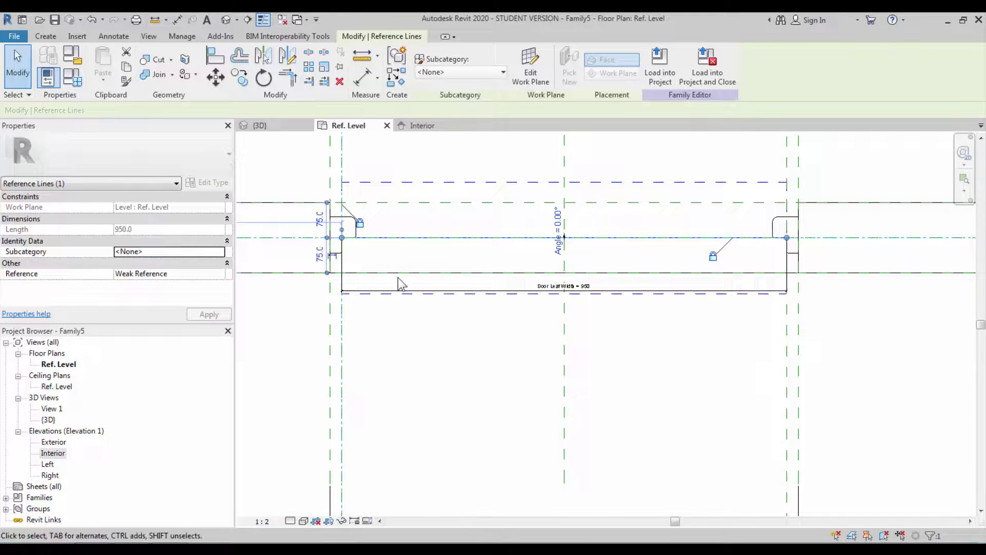
Set Angle to 45, leaving the door leaf swung open diagonally
click(73, 77)
click(205, 205)
text(45)
click(272, 478)
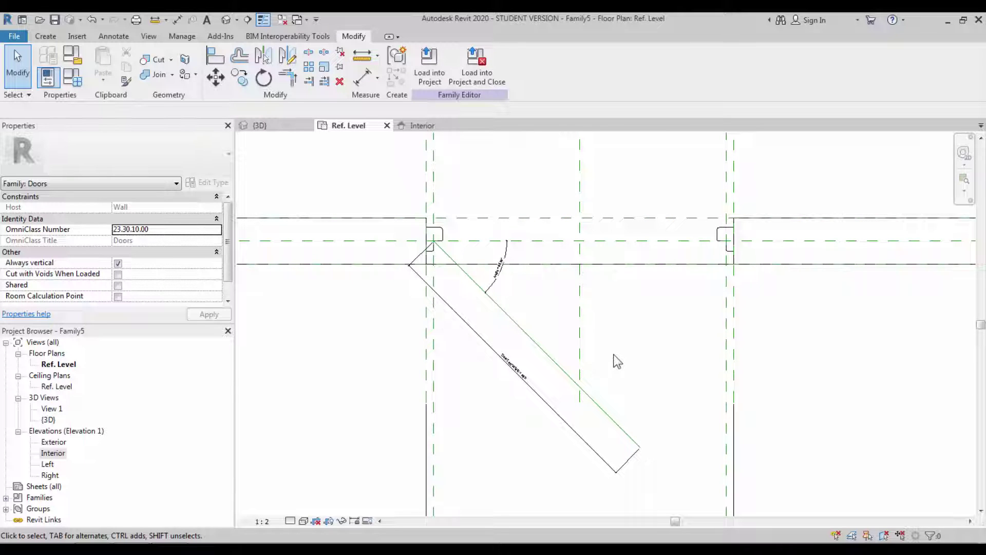
scroll(614, 354, up, 1)
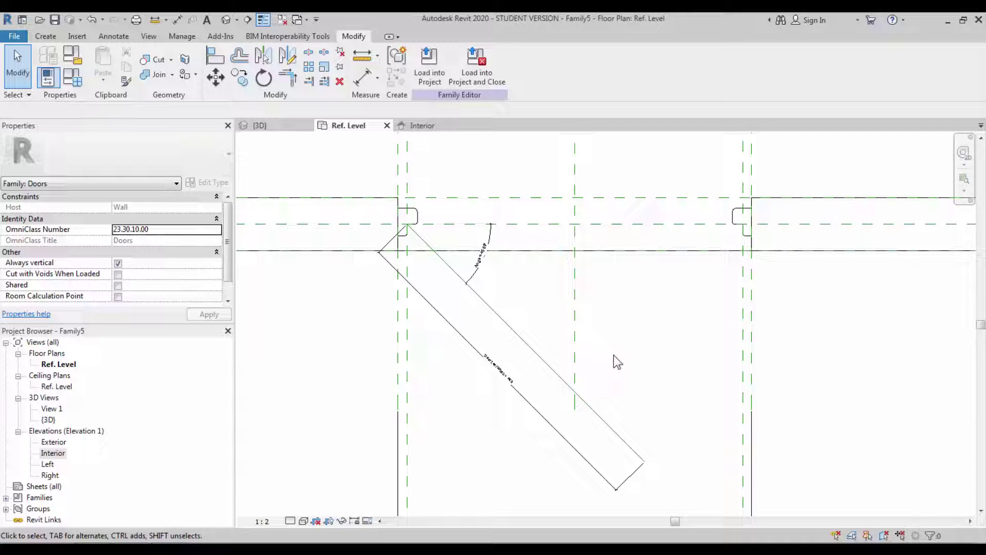
middle_drag(625, 370, 634, 356)
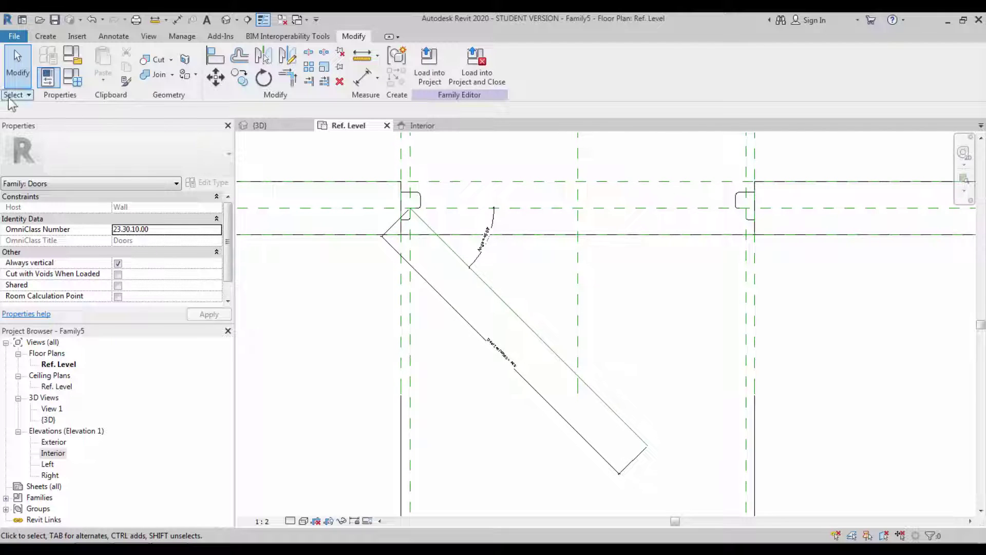
In the 3D view, start an extrusion with the diagonal reference line as its work plane
click(45, 36)
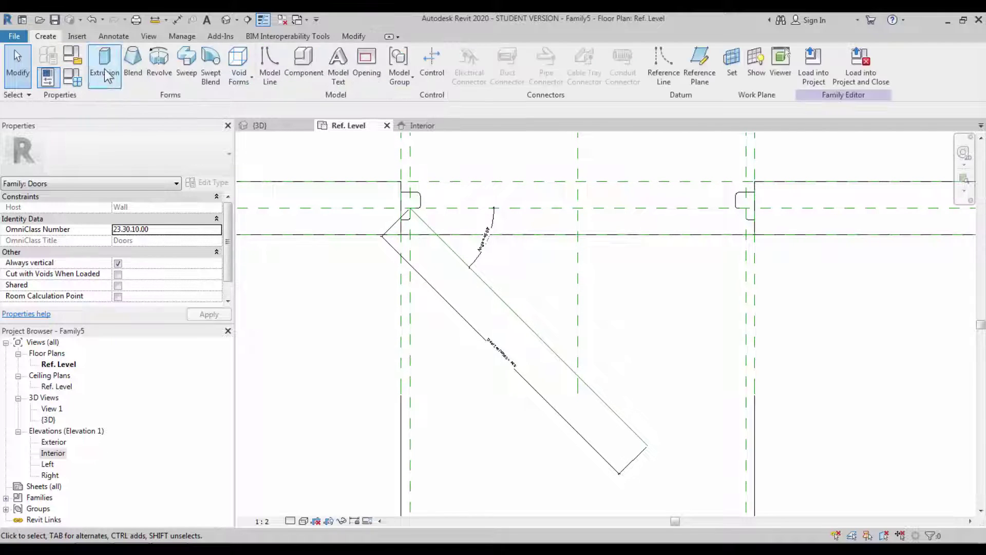
click(226, 20)
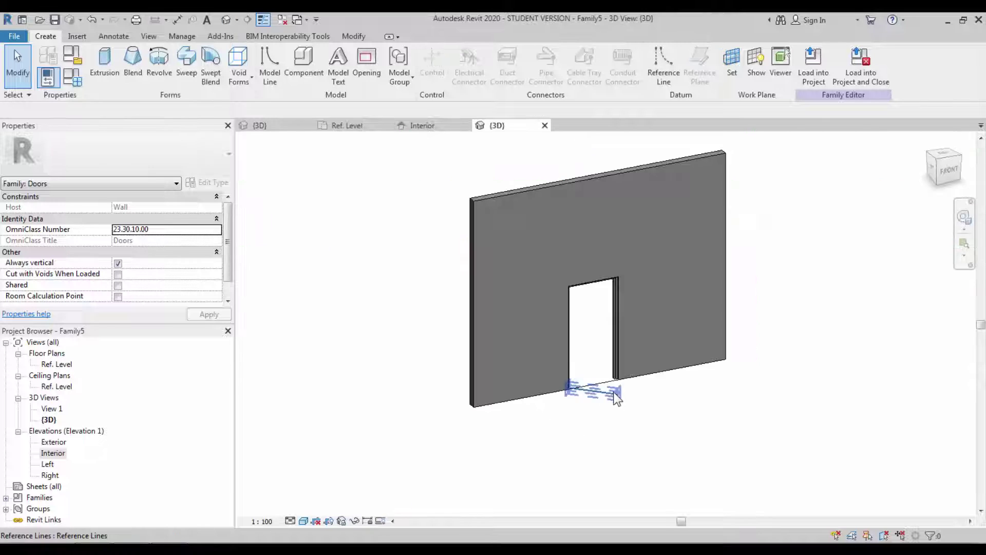
scroll(606, 403, up, 4)
middle_drag(604, 402, 527, 504)
click(100, 70)
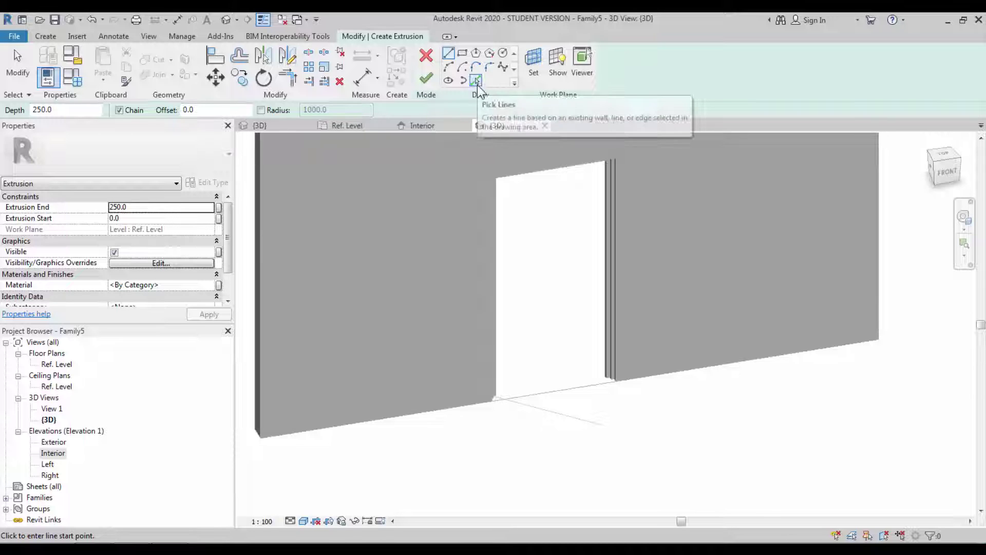
click(534, 62)
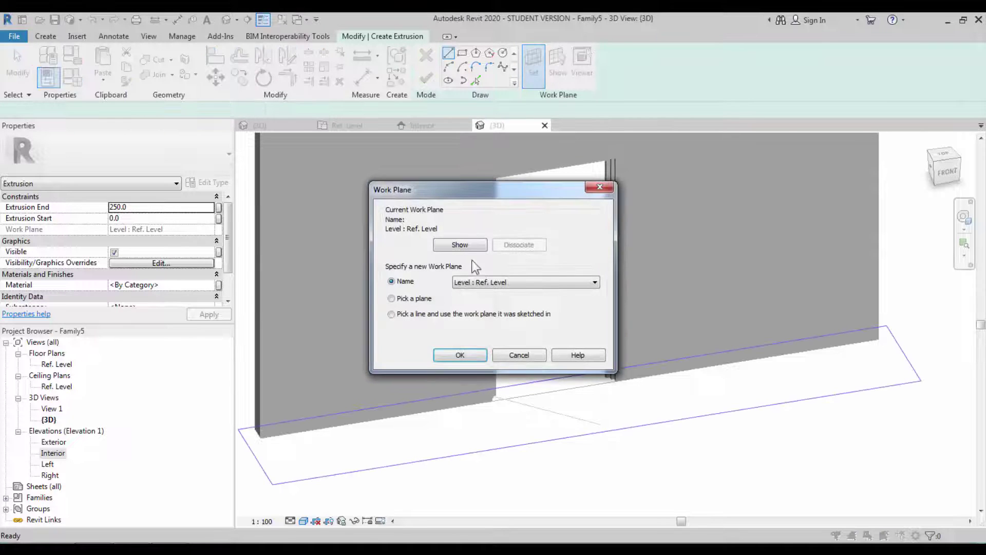
click(428, 298)
click(455, 354)
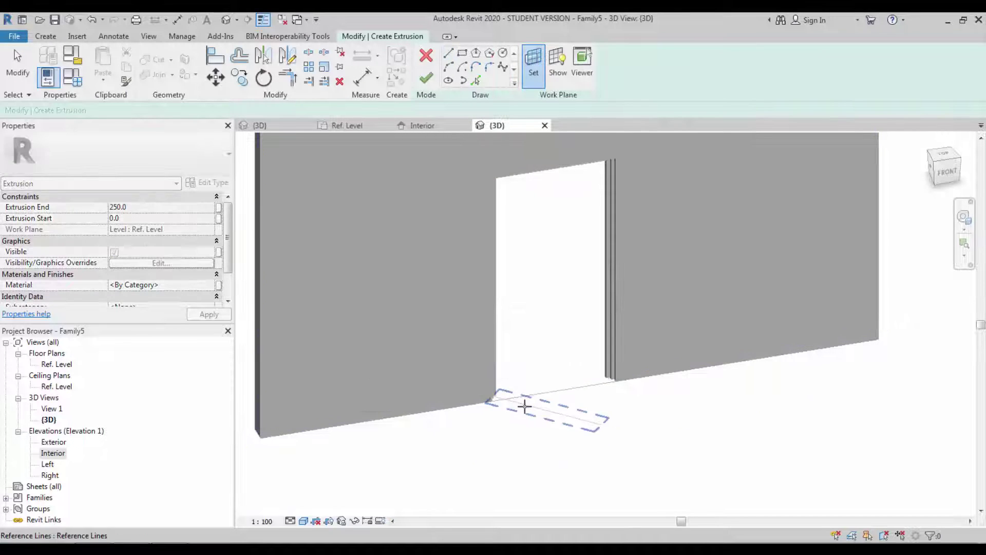
click(524, 406)
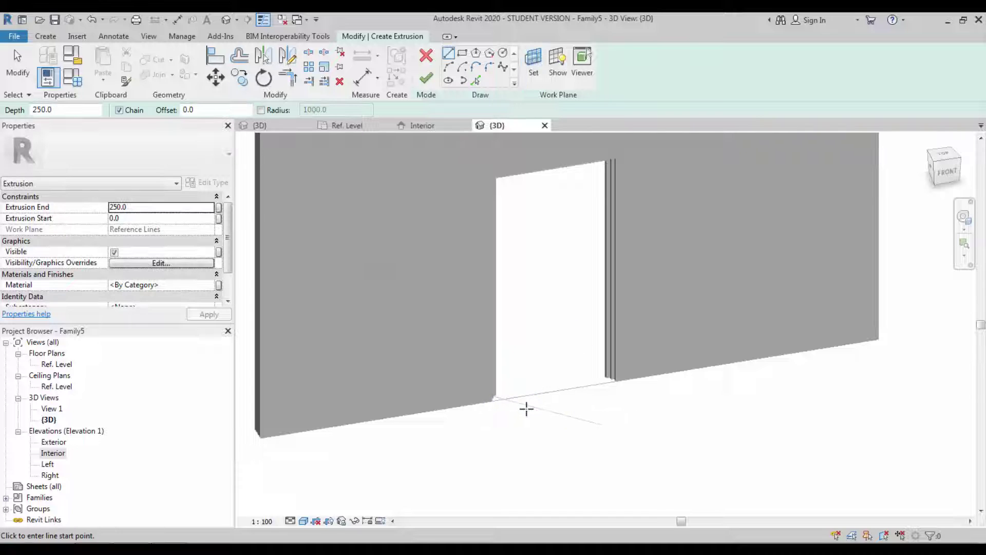
Add a sketch line picked from the reference line and select its offset value
click(475, 81)
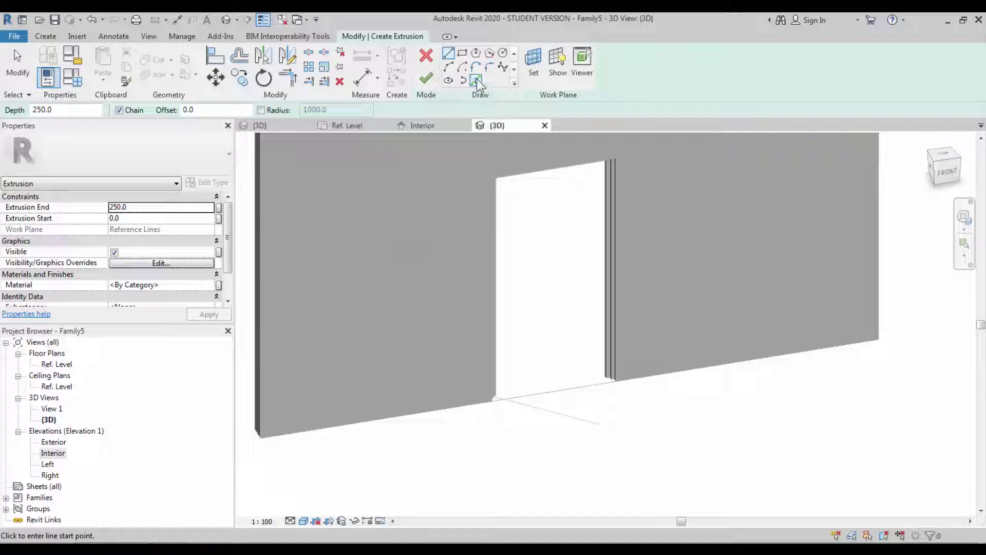
click(566, 414)
scroll(570, 411, up, 2)
scroll(582, 406, up, 1)
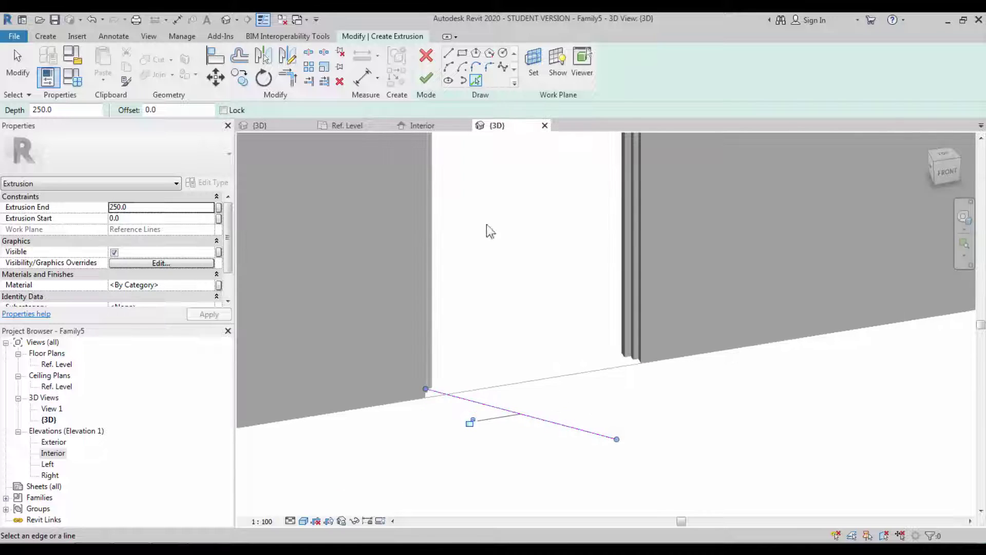
double_click(151, 110)
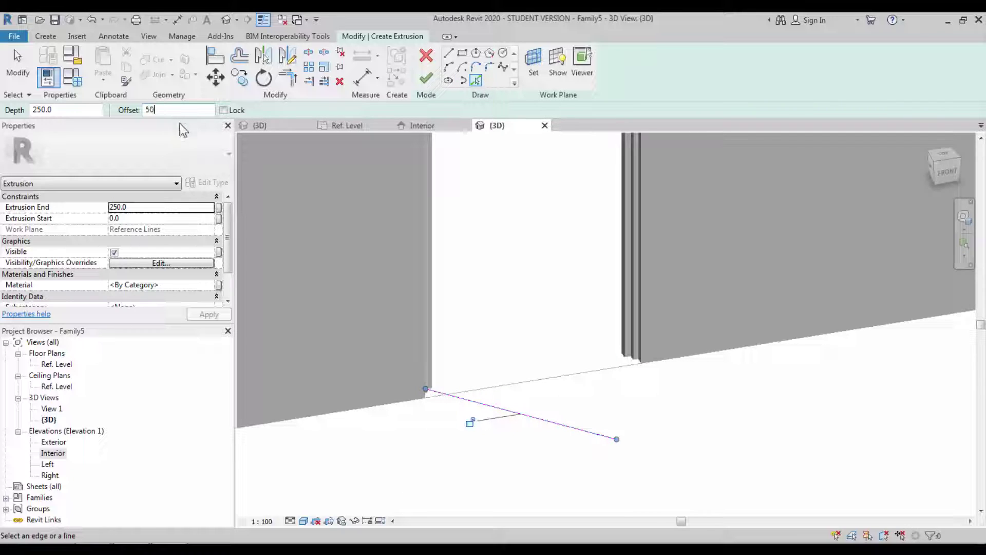
Add a parallel leaf sketch line offset 50 and close the rectangle's end with a line
key(Return)
scroll(593, 412, up, 3)
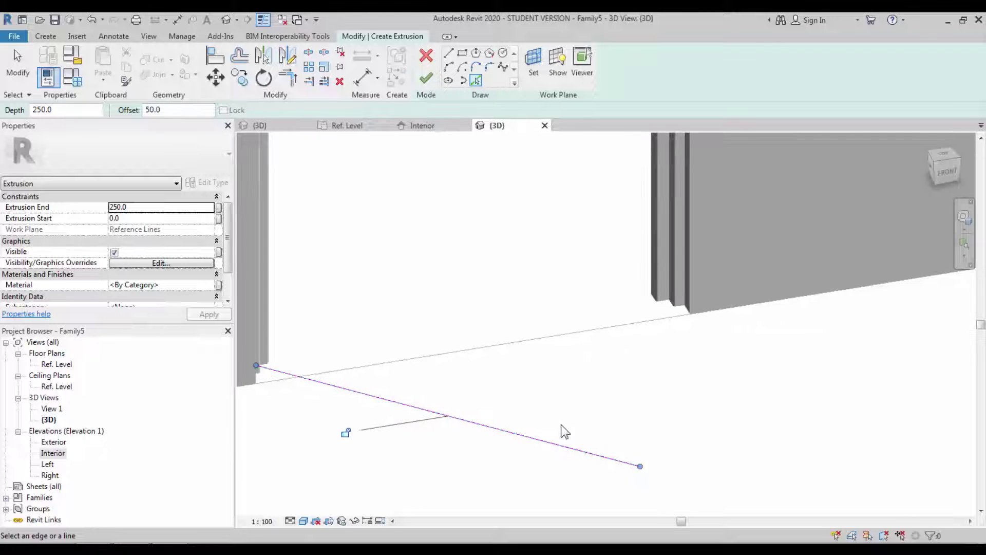
click(550, 445)
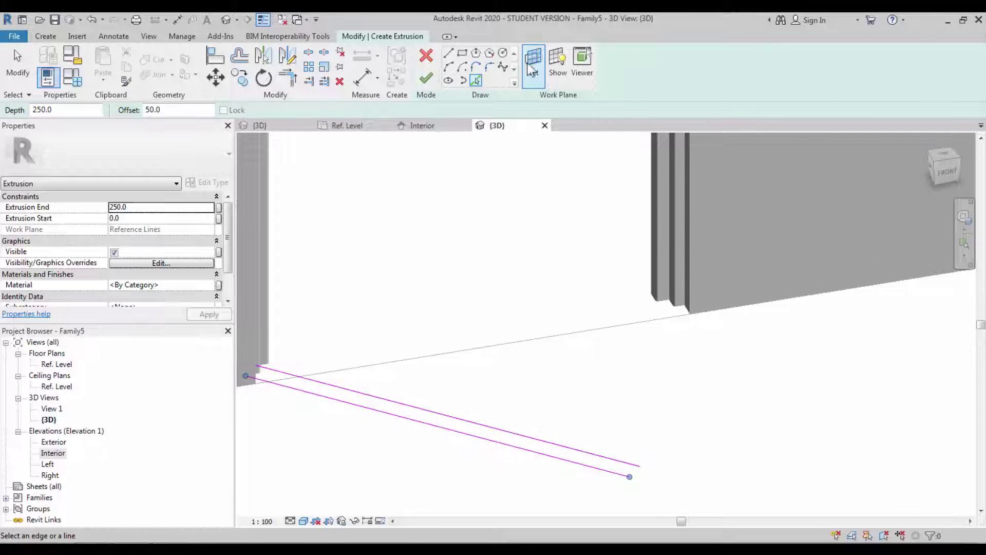
click(449, 53)
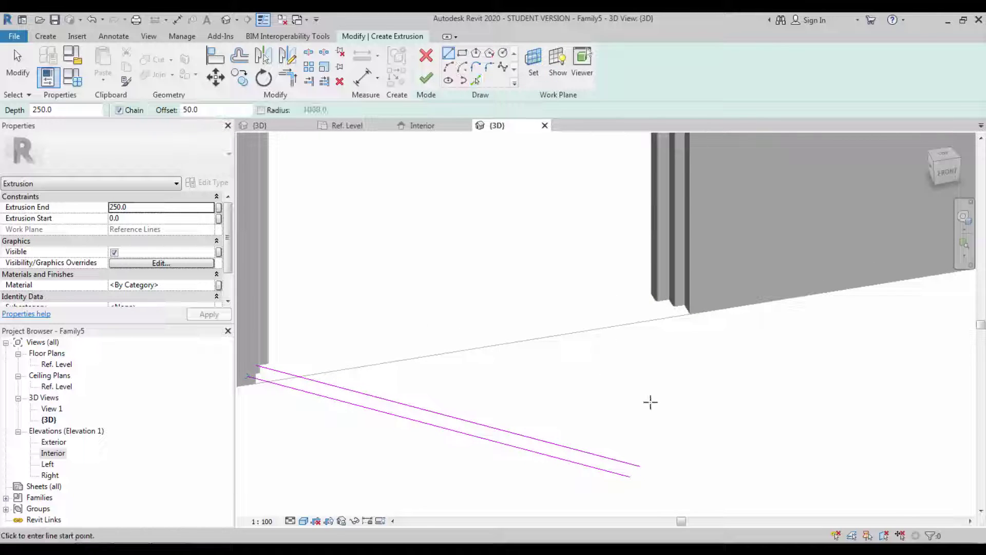
click(636, 470)
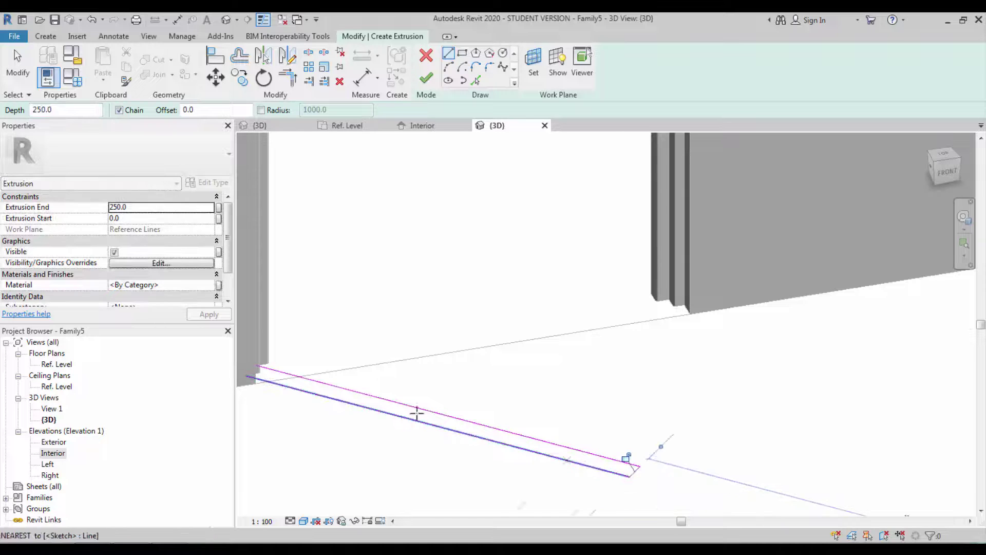
click(267, 368)
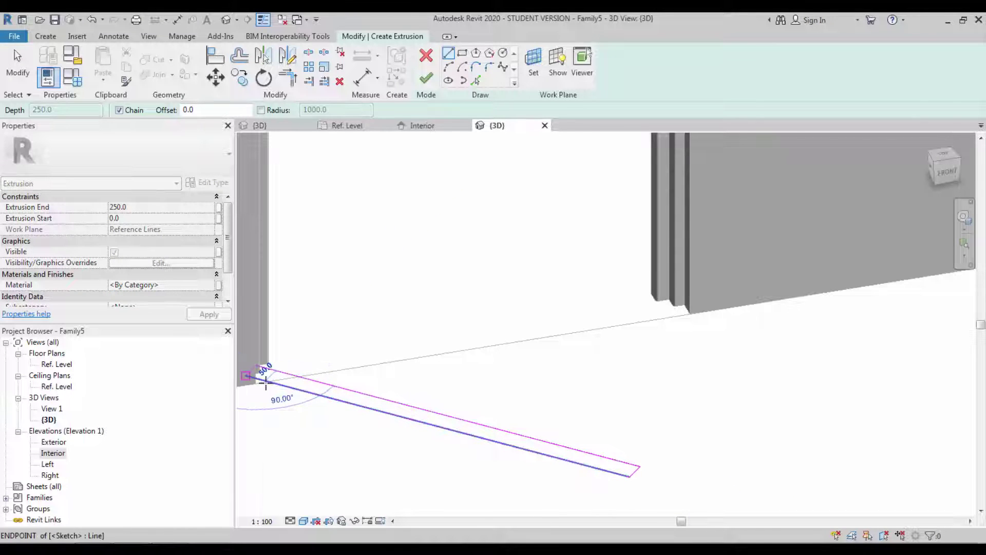
key(Escape)
key(Escape)
scroll(478, 447, down, 2)
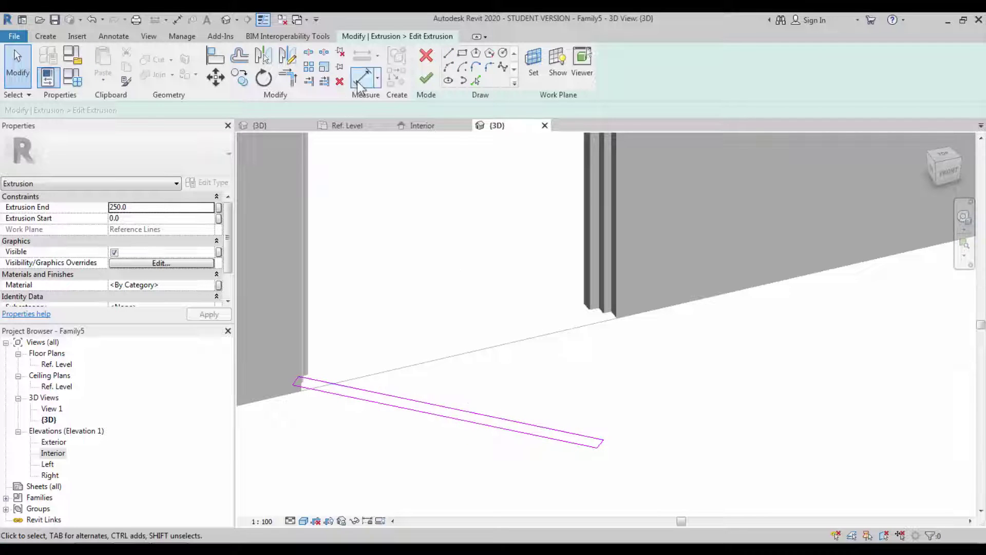
Dimension the leaf thickness and label it with the Thickness parameter
click(362, 78)
click(568, 441)
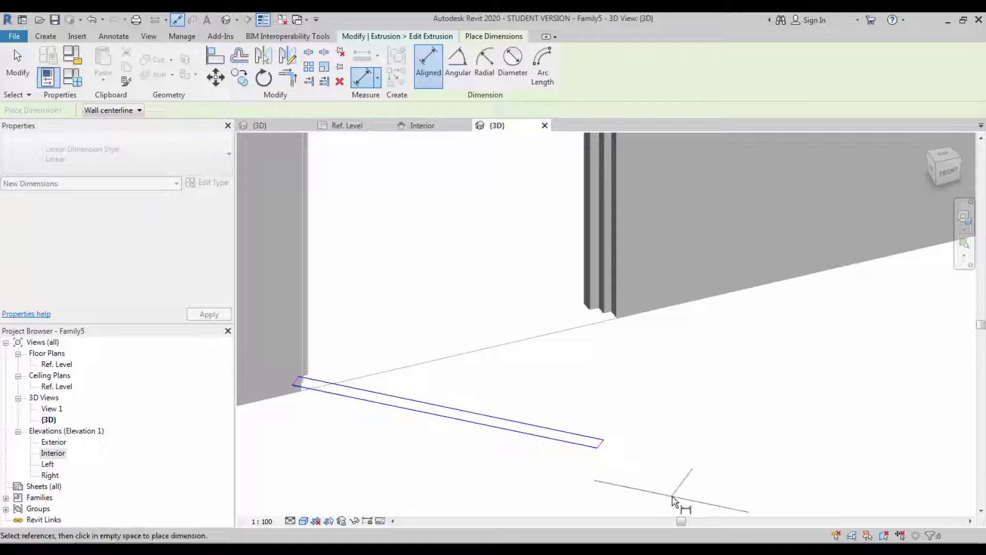
click(672, 499)
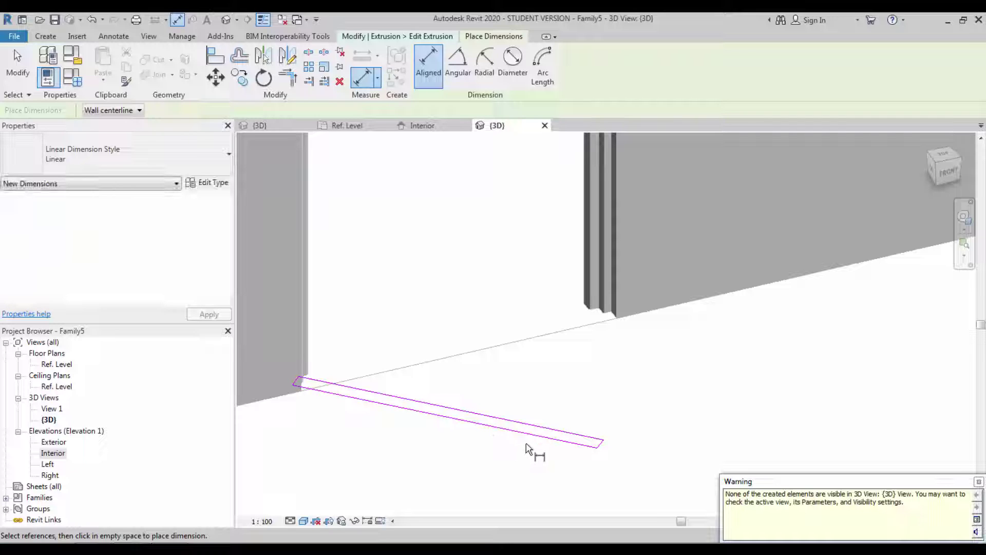
click(359, 127)
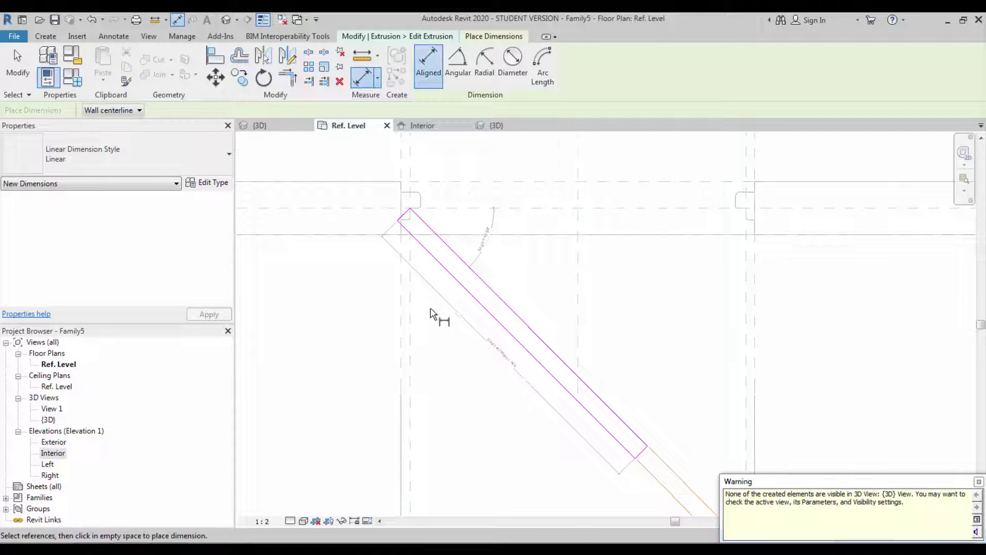
scroll(433, 312, down, 2)
scroll(547, 403, up, 2)
key(Escape)
click(618, 379)
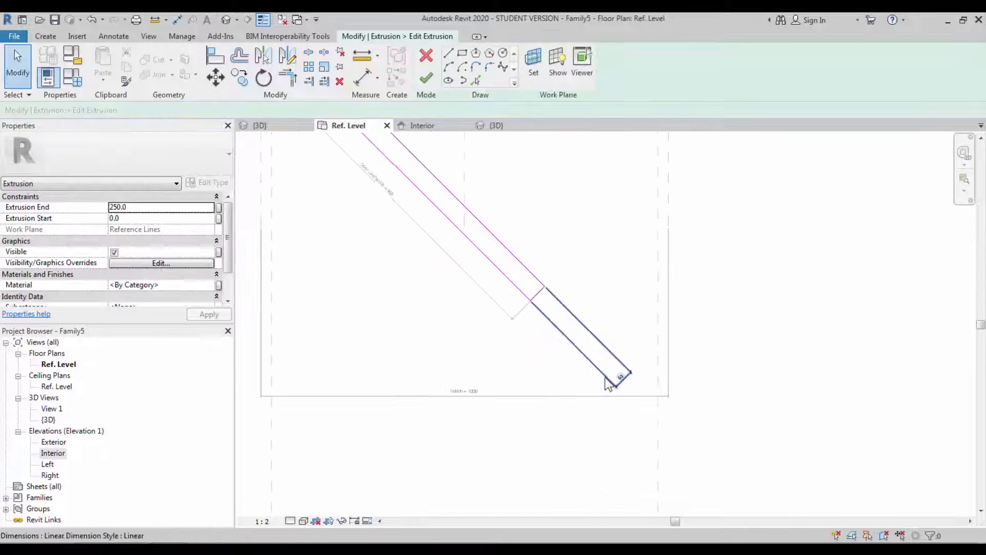
click(495, 62)
middle_drag(413, 294, 471, 415)
scroll(449, 393, down, 2)
scroll(446, 389, up, 2)
click(443, 385)
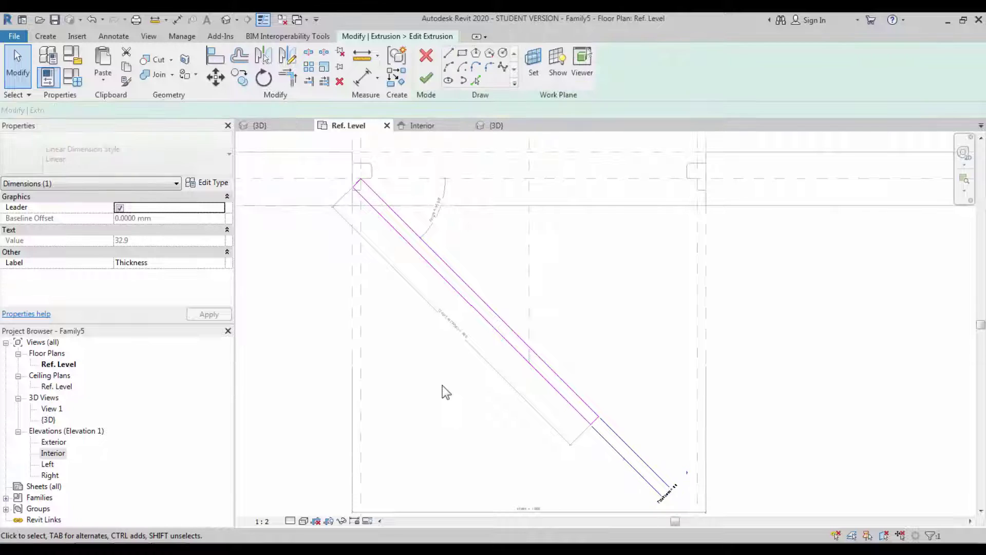
scroll(446, 390, down, 1)
scroll(457, 391, up, 1)
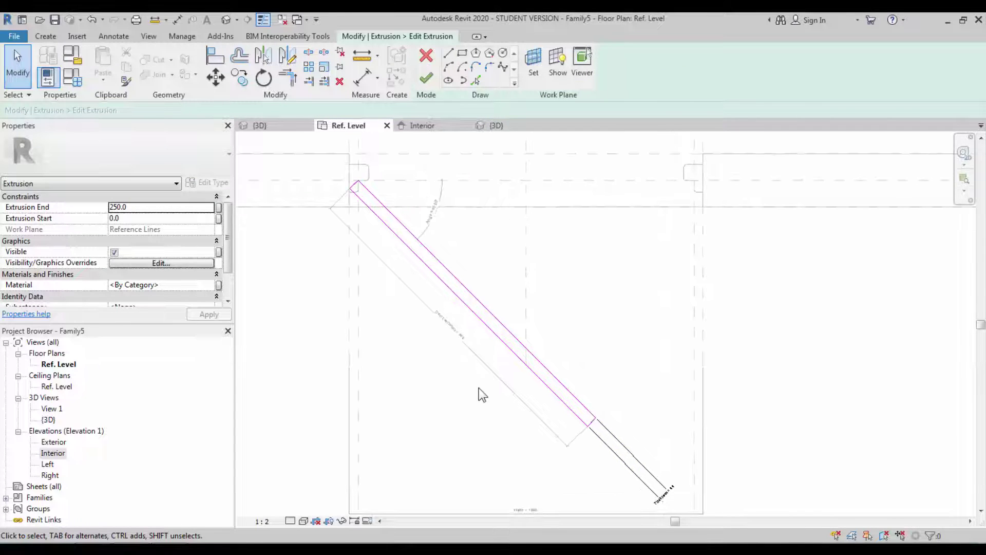
Dimension the leaf length, label it Door Leaf Width, and finish the extrusion
click(363, 77)
click(590, 427)
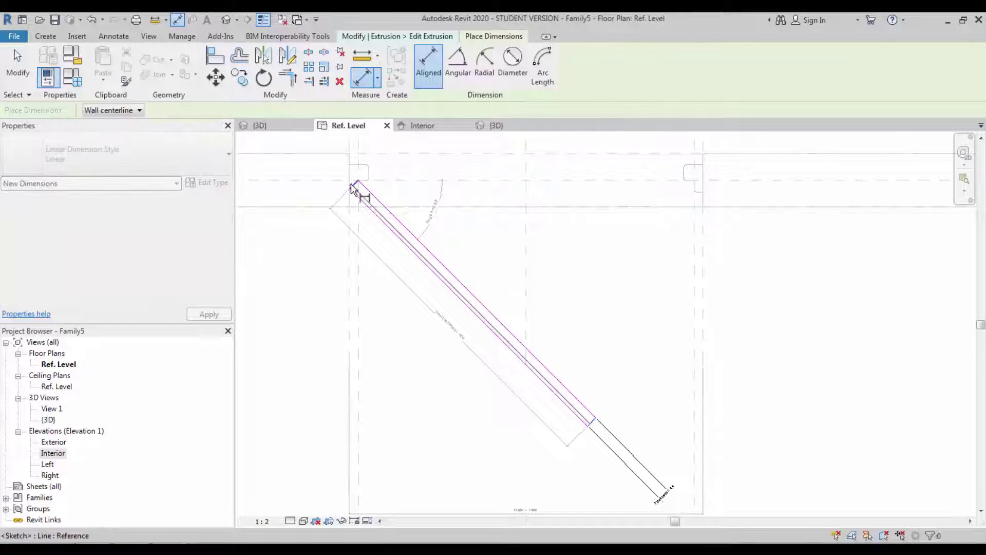
click(354, 215)
click(341, 317)
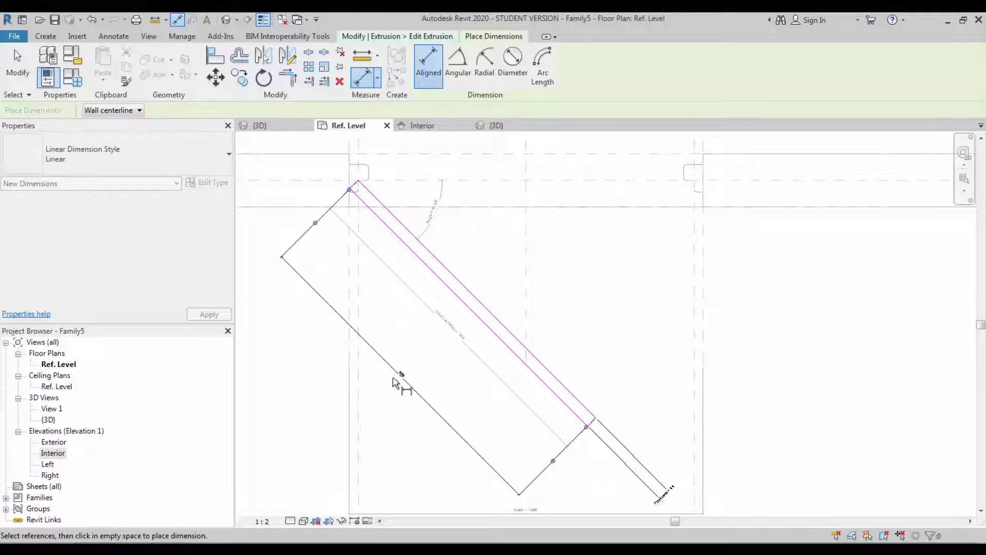
key(Escape)
click(409, 341)
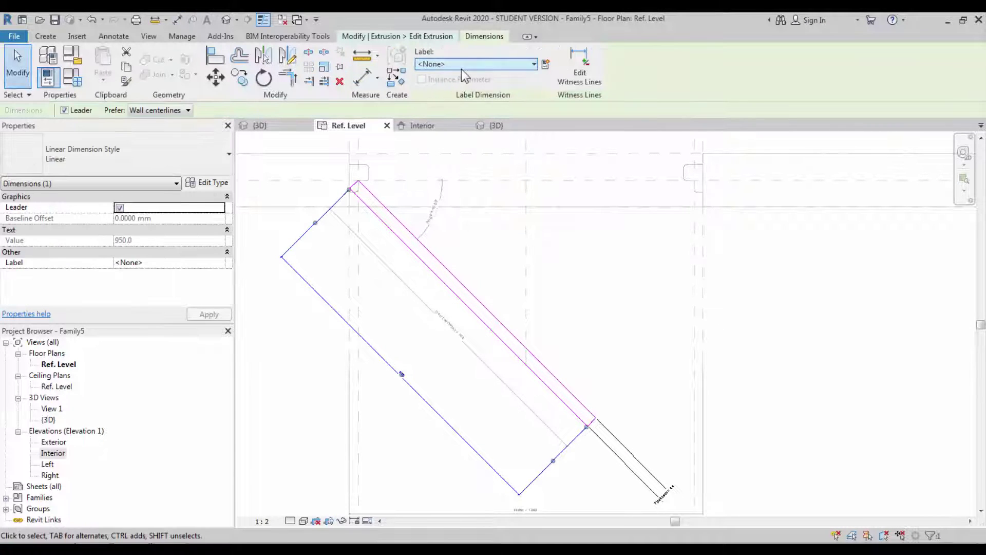
click(451, 65)
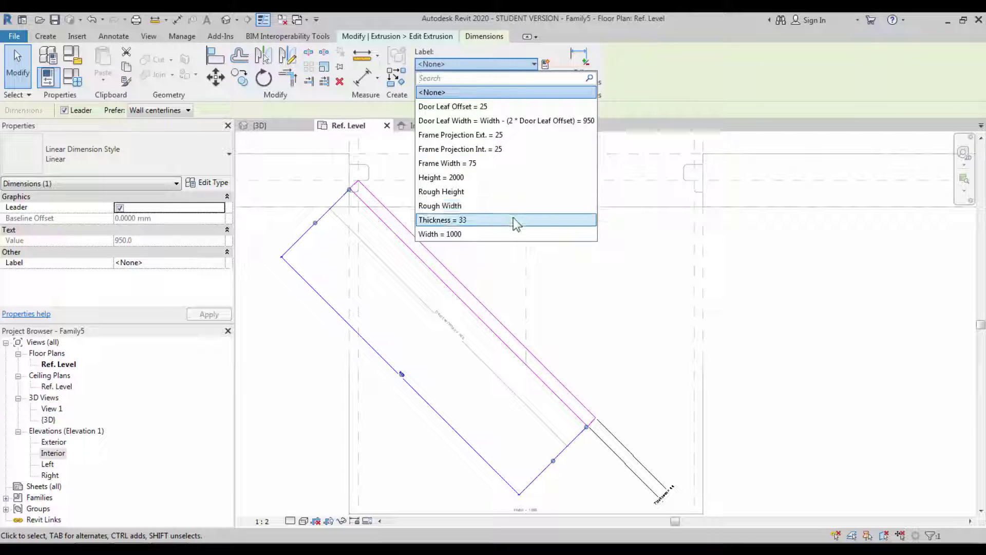
click(498, 121)
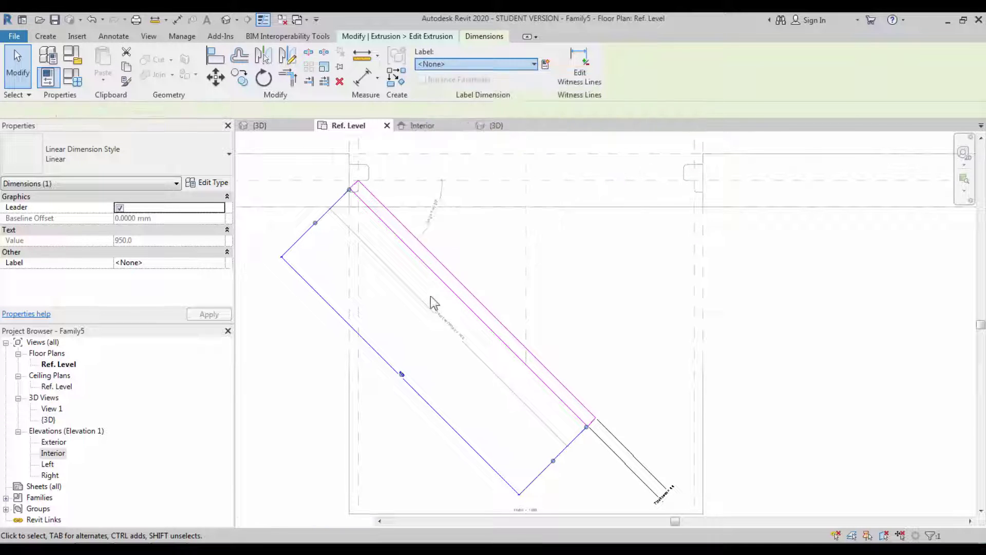
click(420, 316)
click(426, 79)
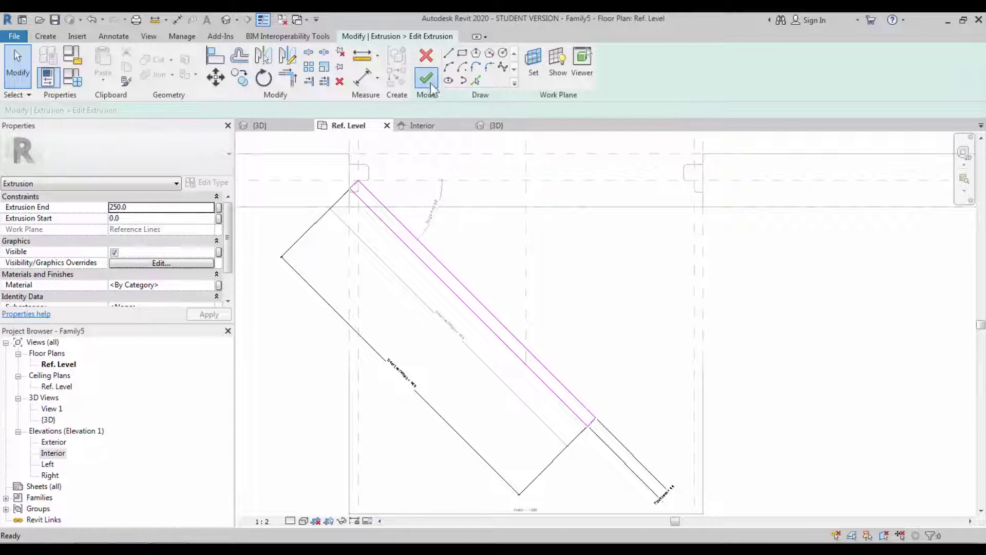
Flex Angle (default) to 0° and apply, then restore it to 45°
click(483, 415)
middle_drag(471, 419, 472, 430)
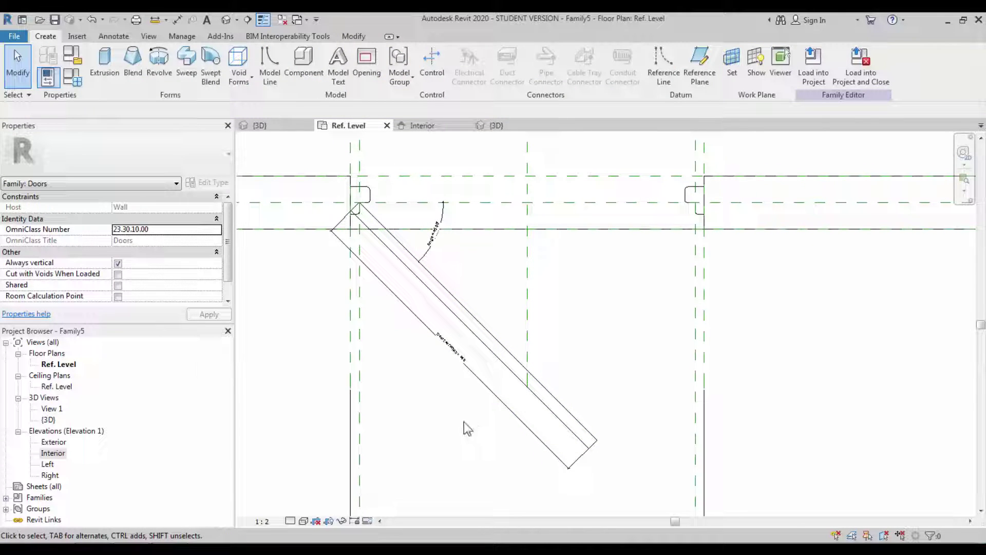
click(580, 438)
click(510, 443)
click(47, 77)
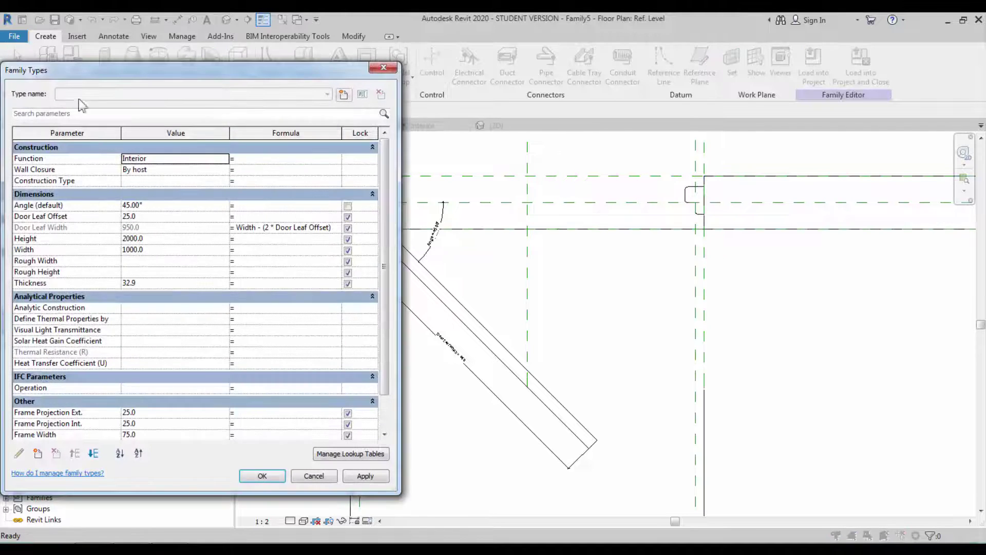
click(161, 205)
text(0)
click(354, 477)
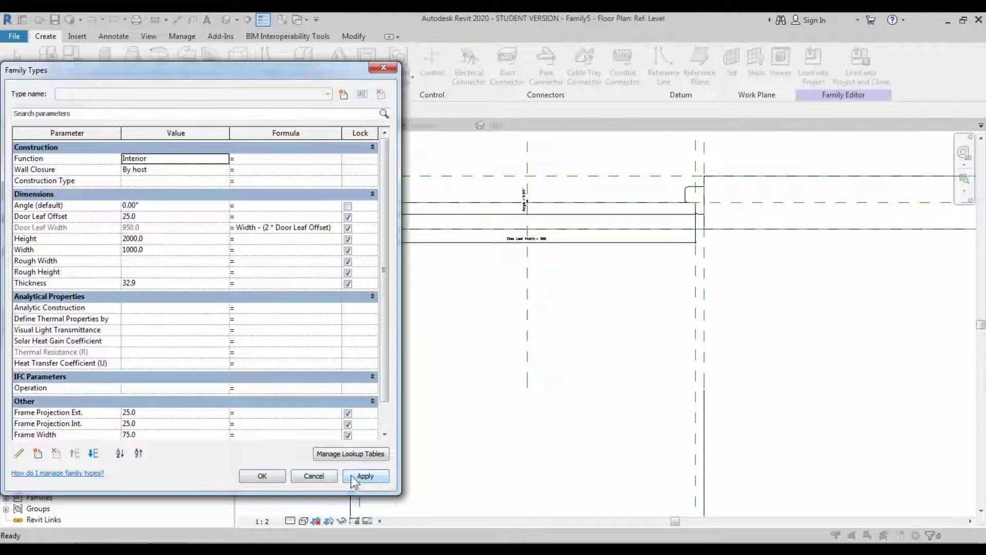
click(174, 208)
text(45)
click(262, 476)
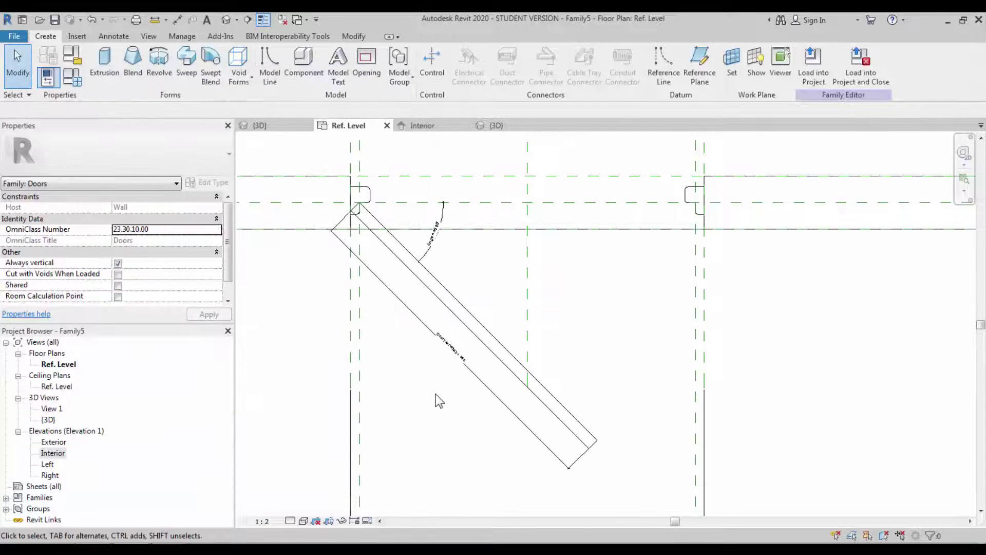
middle_drag(444, 402, 433, 380)
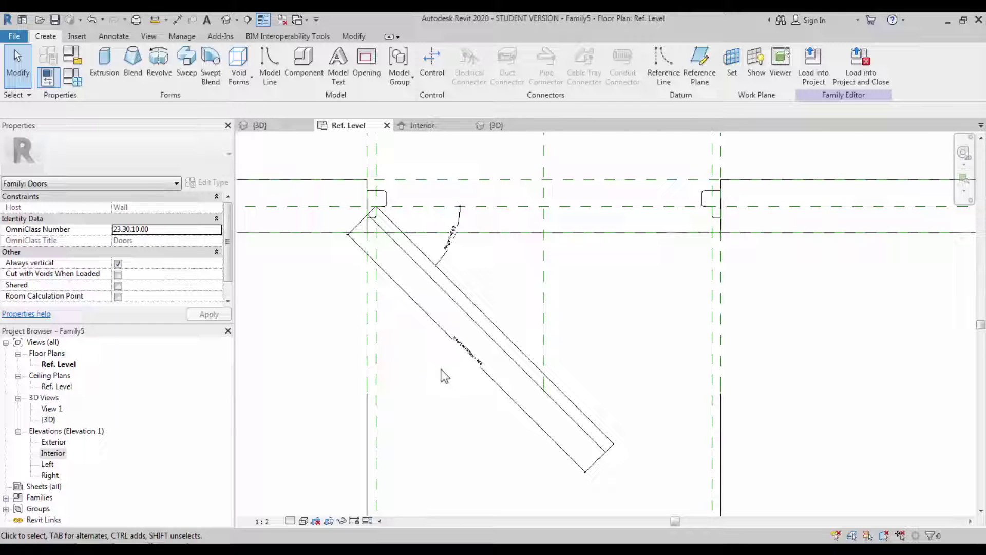
In the Interior elevation, align the leaf extrusion's top edge to the top reference plane
double_click(53, 452)
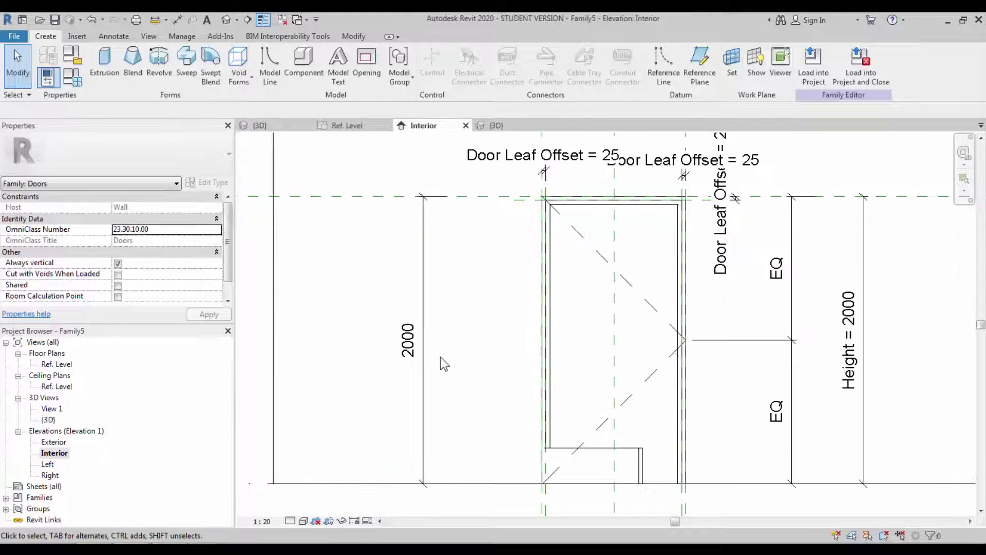
scroll(461, 371, up, 1)
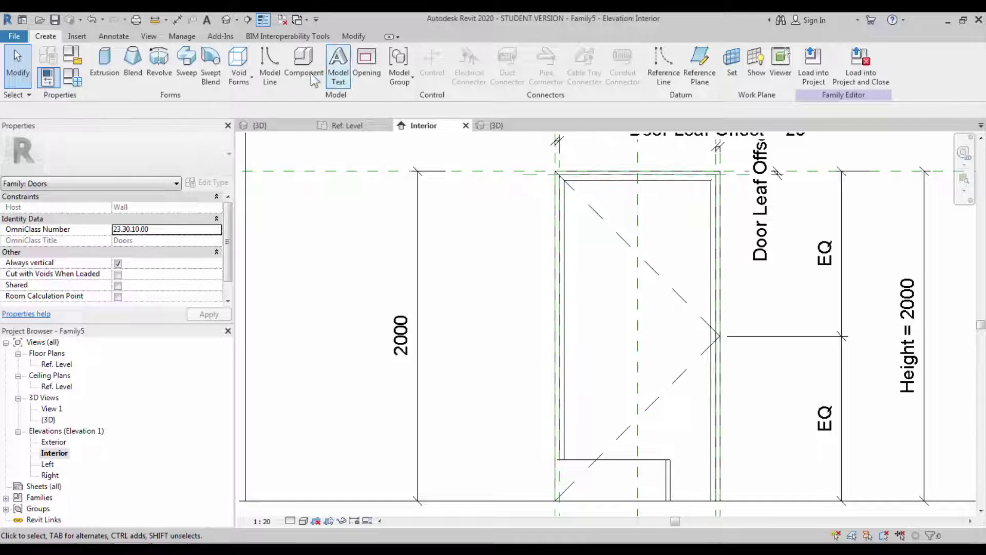
click(629, 468)
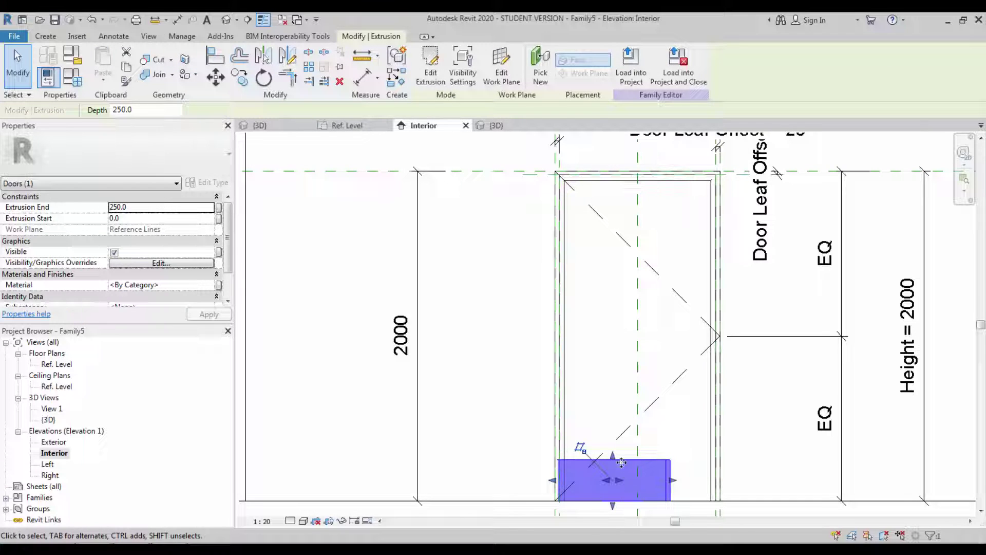
click(218, 59)
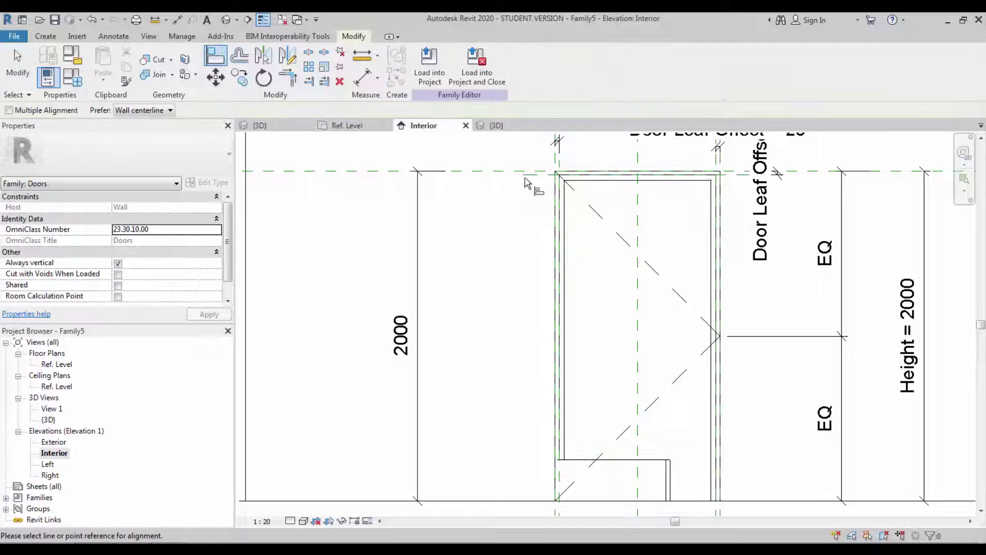
click(614, 460)
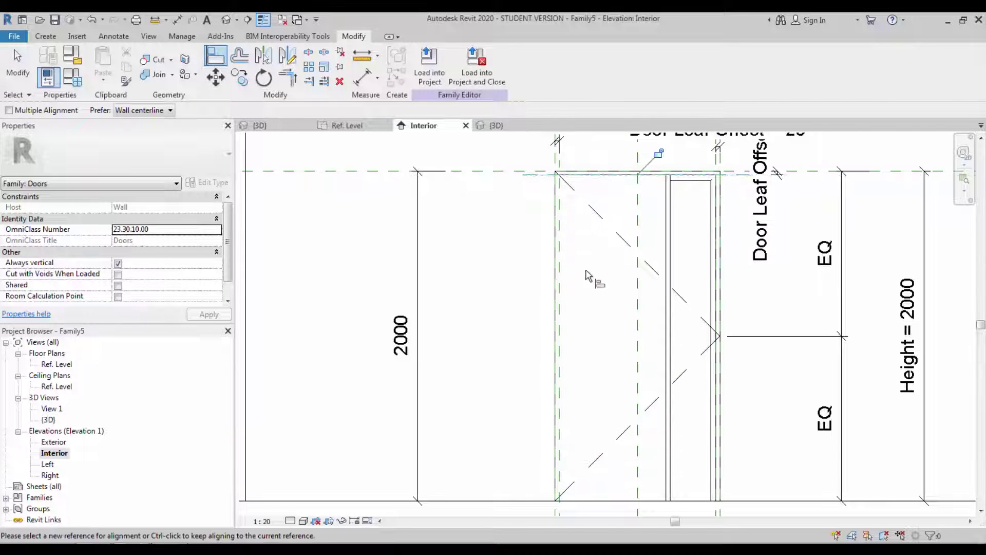
key(Escape)
key(Escape)
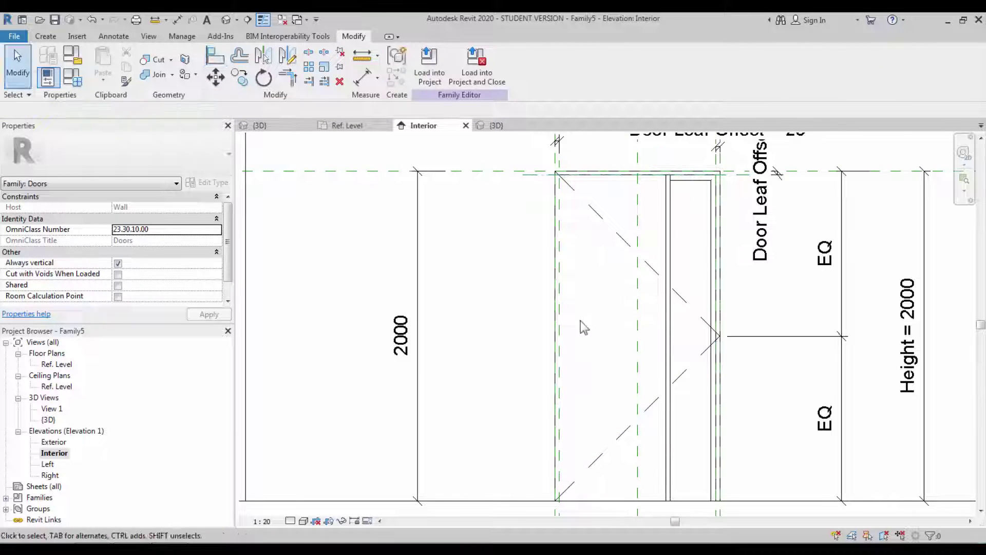
In 3D, link the leaf and frame Material to a new type parameter 'Door Material'
click(230, 19)
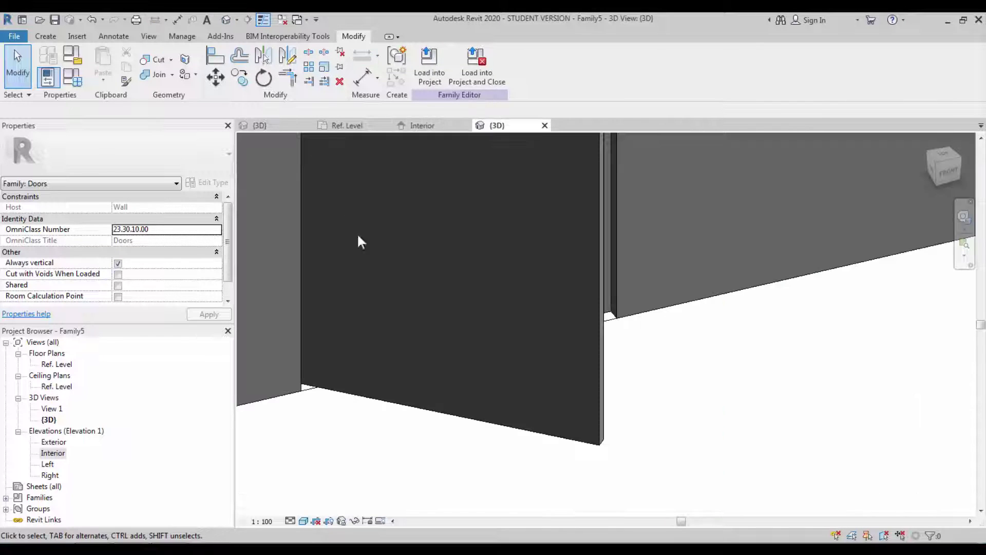
scroll(689, 392, down, 3)
shift+middle_drag(689, 392, 663, 429)
click(571, 380)
ctrl+click(596, 341)
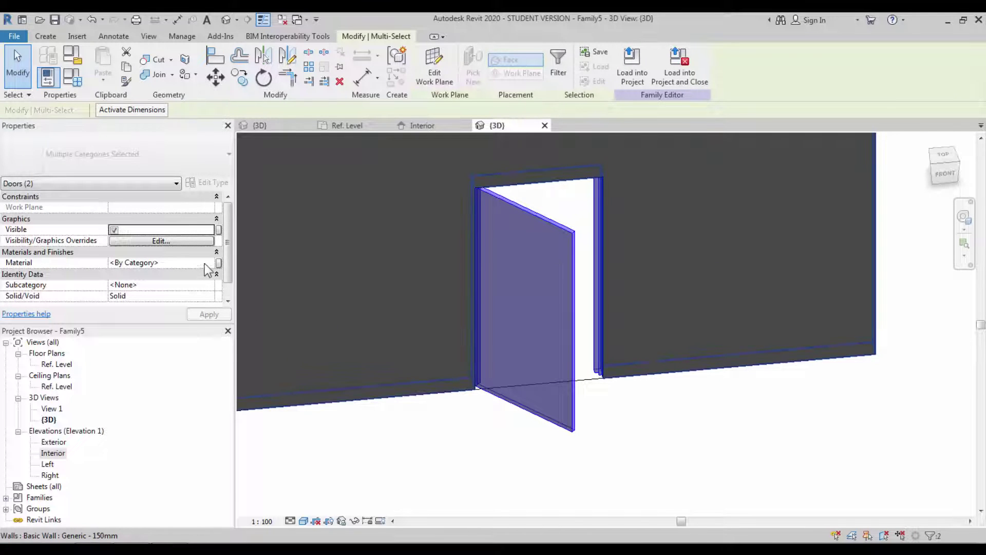
click(204, 263)
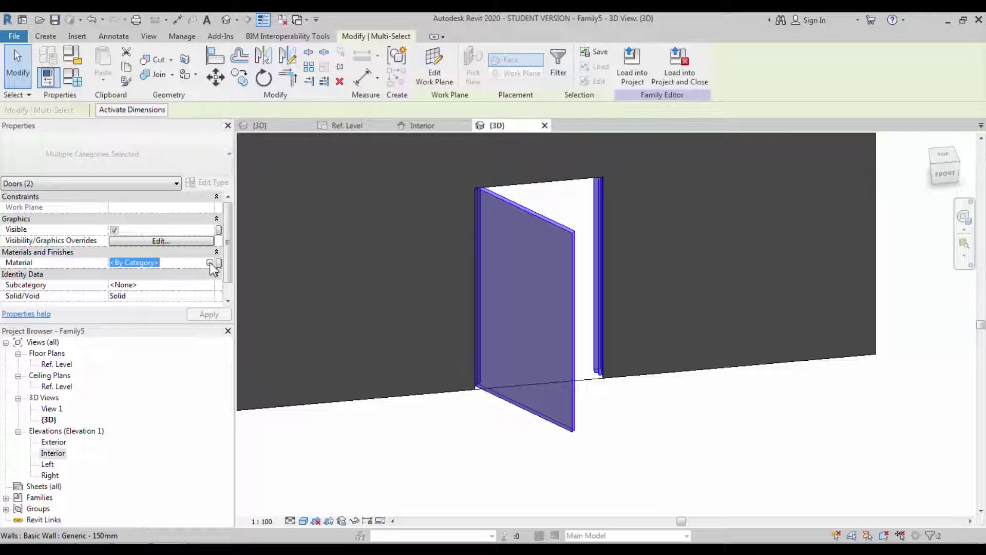
click(218, 263)
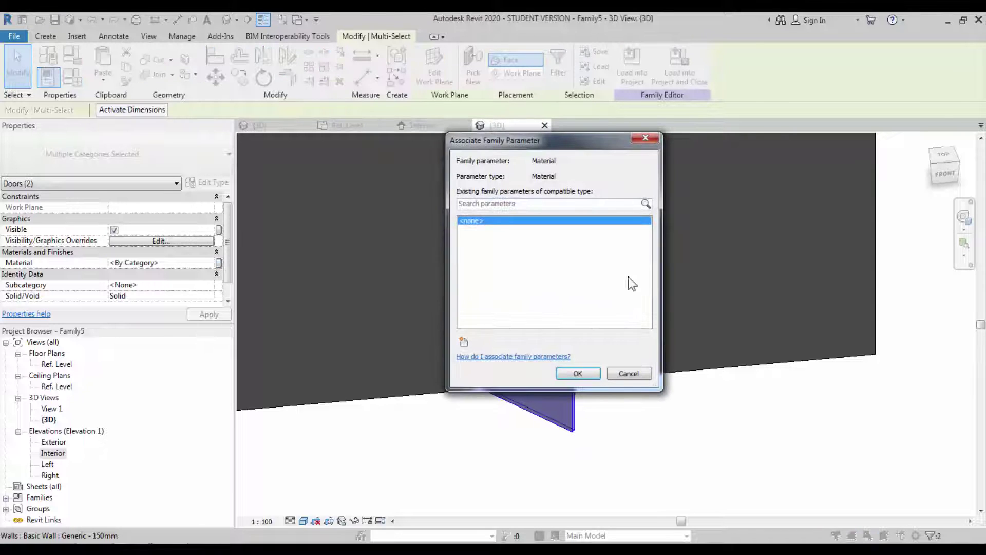
click(465, 341)
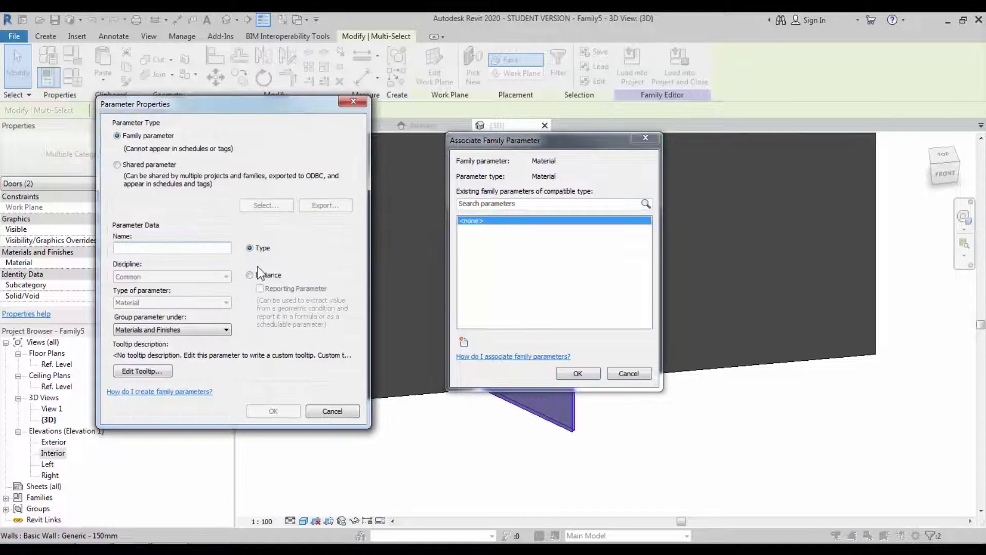
text(Door)
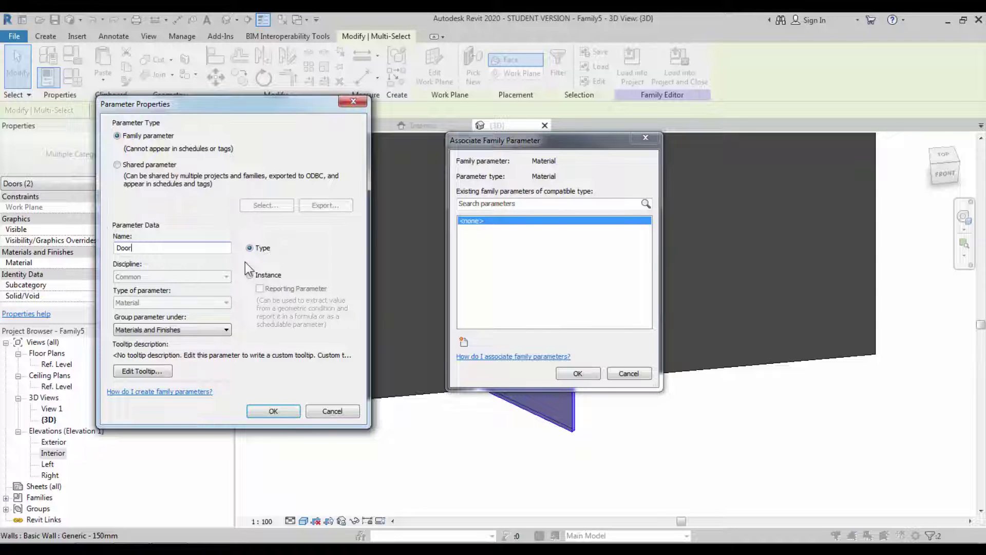
text( Mat)
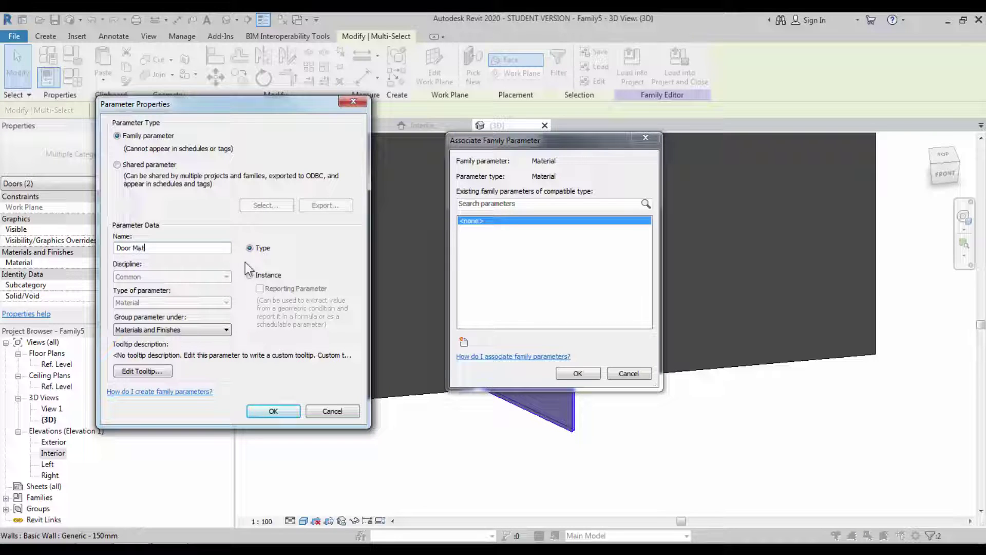
text(erial)
key(Return)
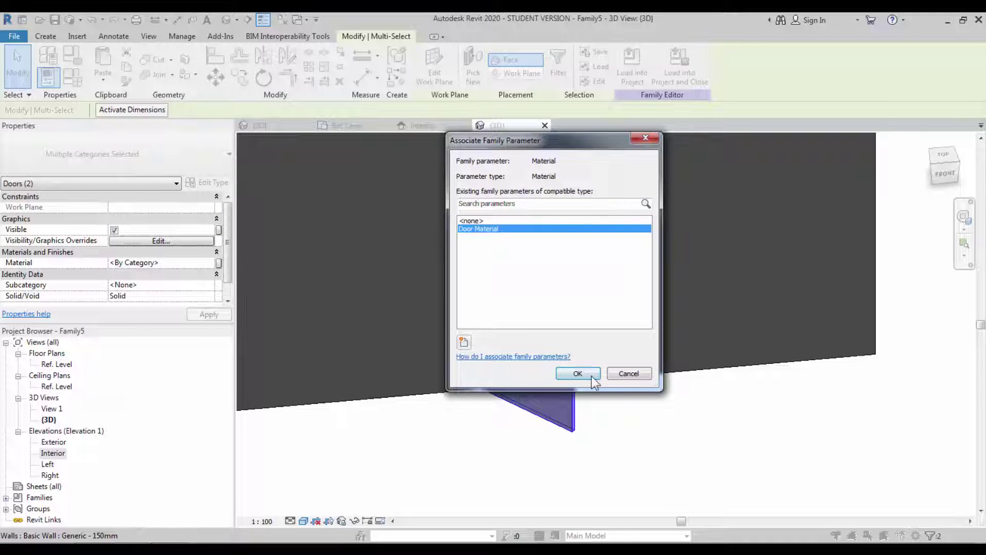
click(578, 373)
Create a new material for Door Material and name it Door Wood
click(48, 77)
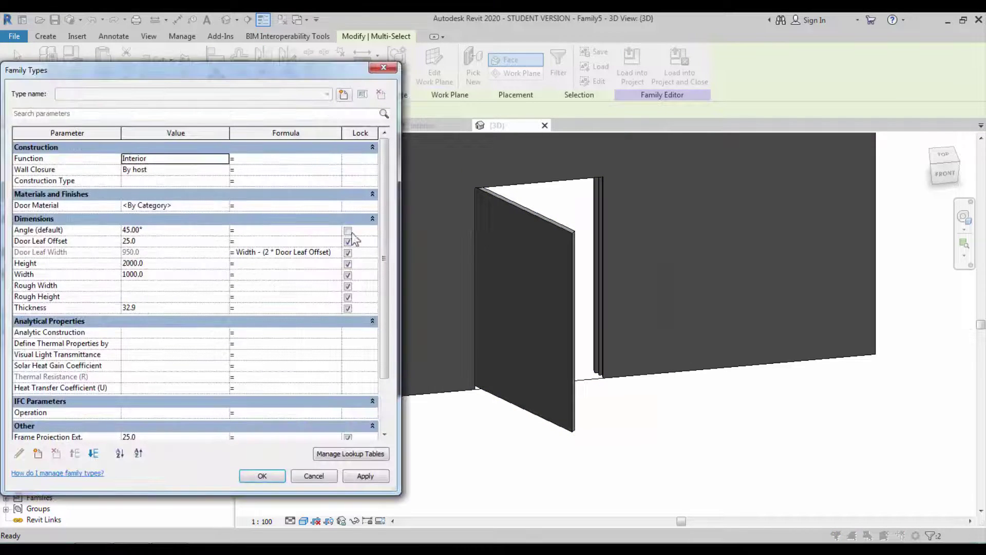
click(203, 207)
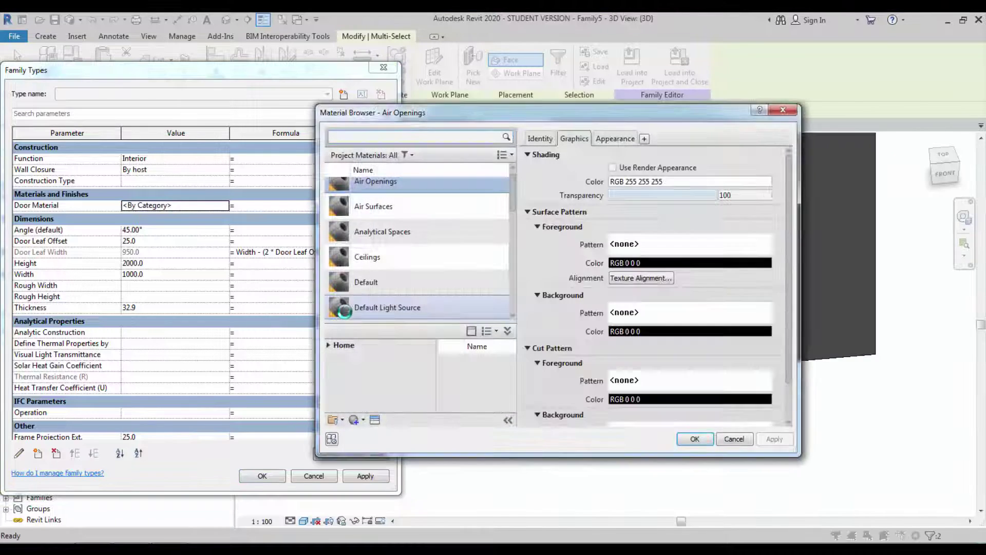
click(364, 420)
click(383, 434)
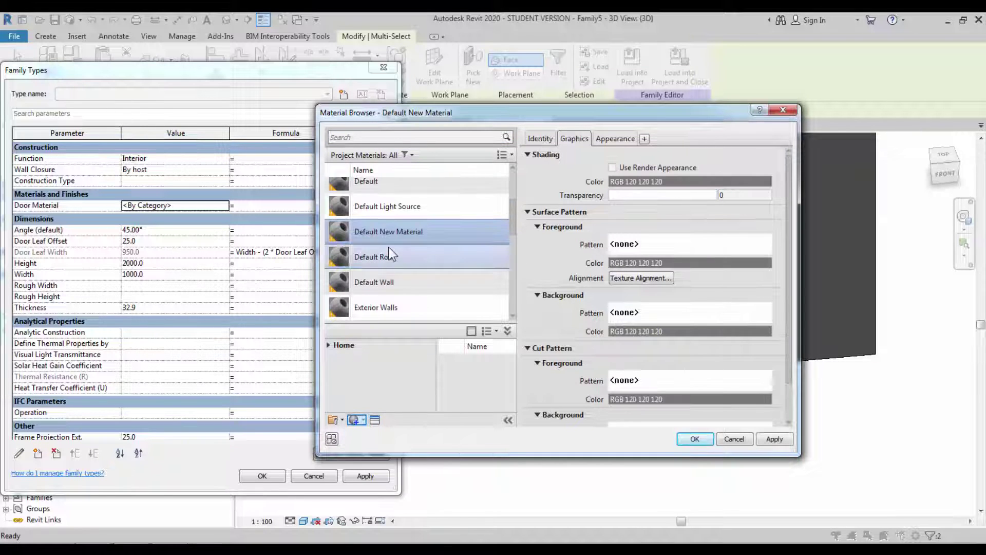
right_click(390, 232)
click(417, 267)
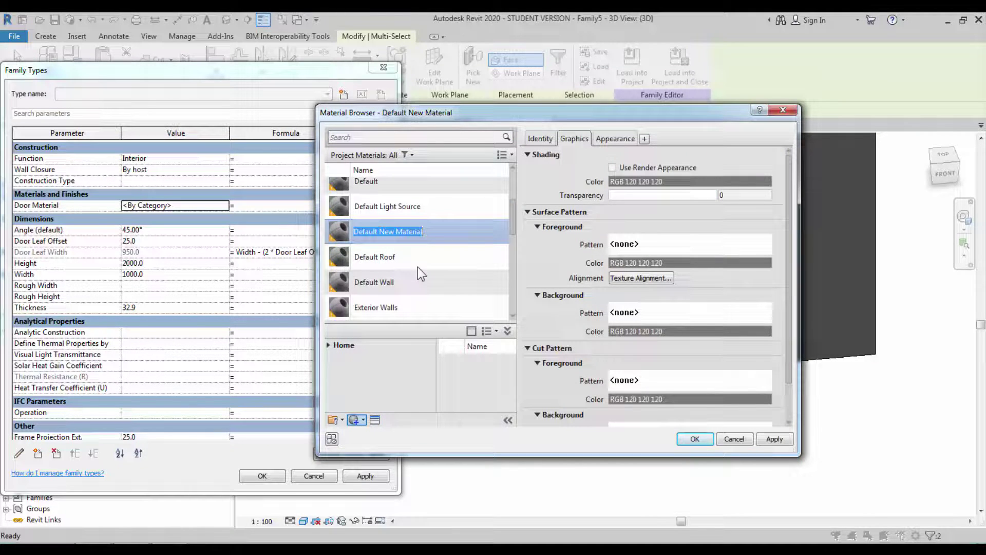
text(Door)
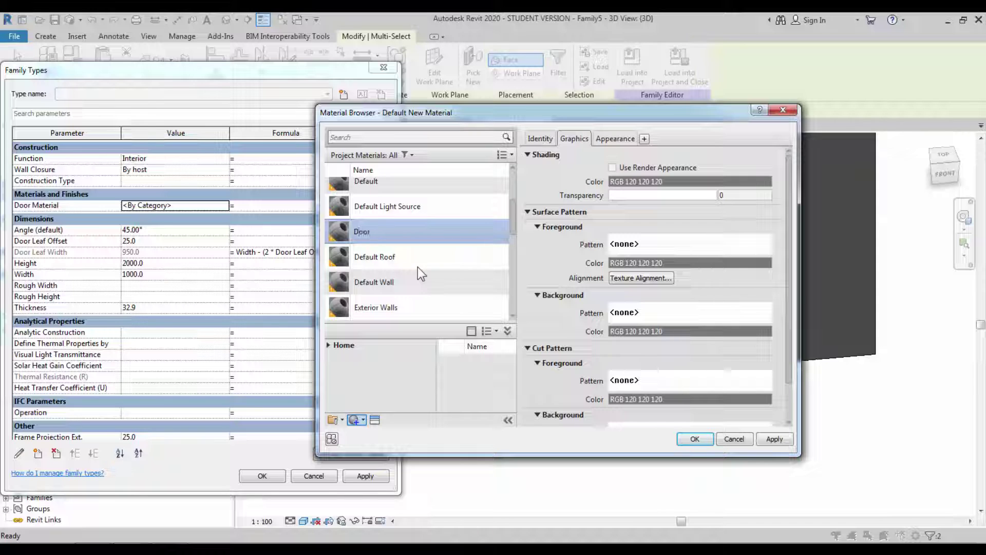
text( Wood)
key(Return)
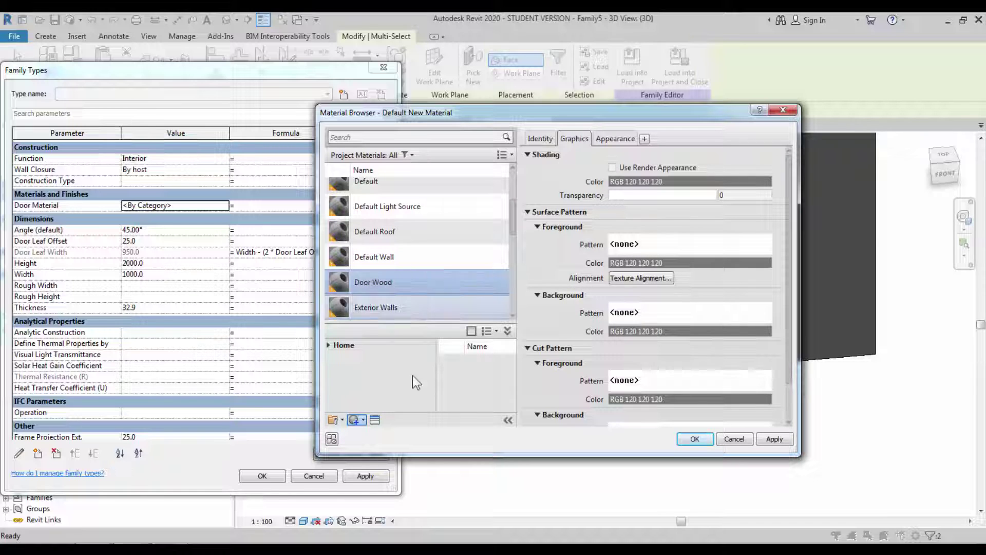
Give Door Wood the 1.5in Square - Brown appearance and assign it as the door material
click(375, 419)
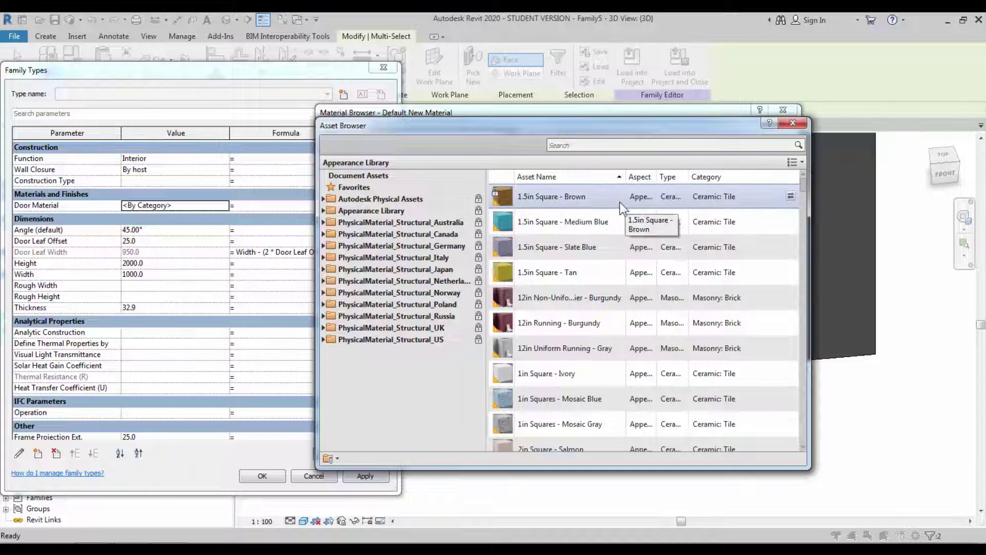
right_click(615, 193)
click(643, 216)
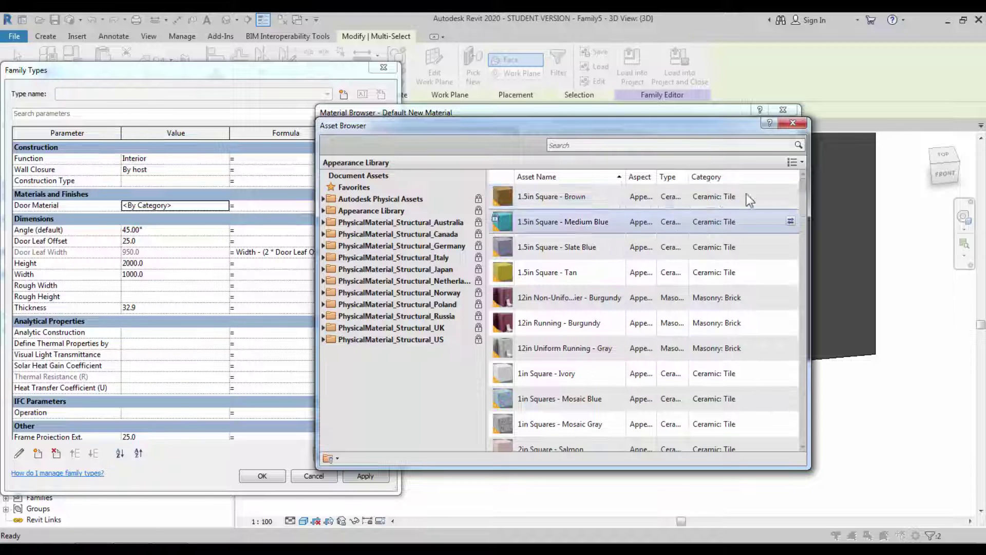
click(792, 125)
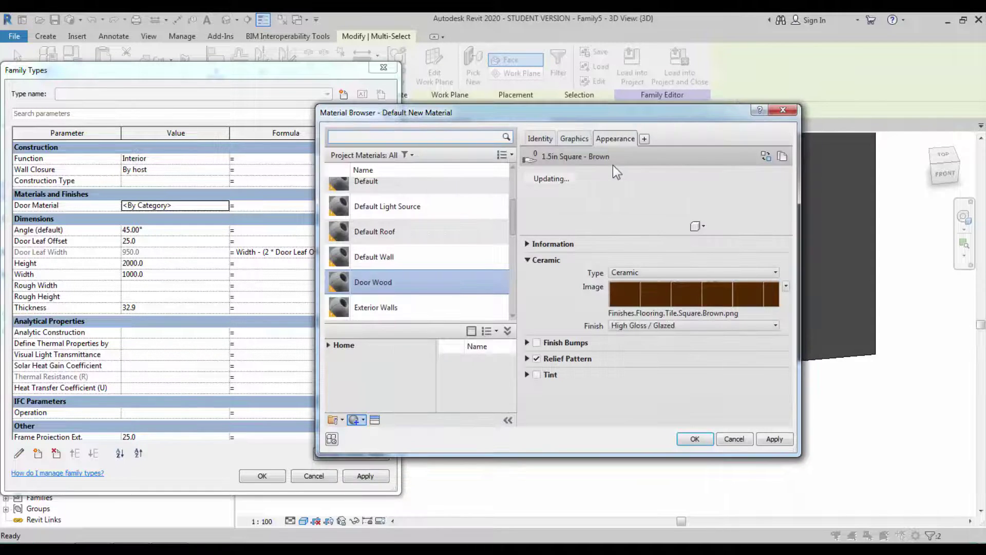
click(582, 138)
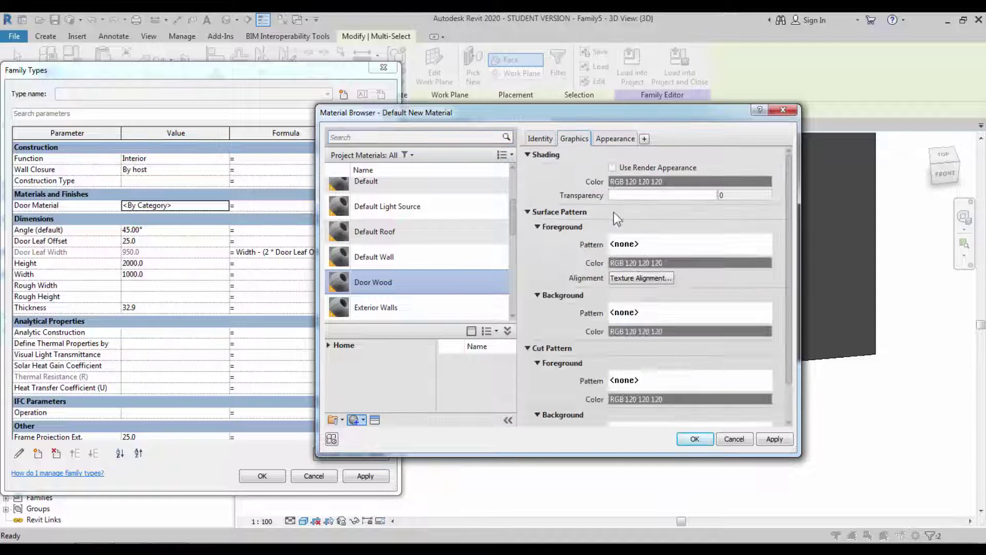
click(694, 439)
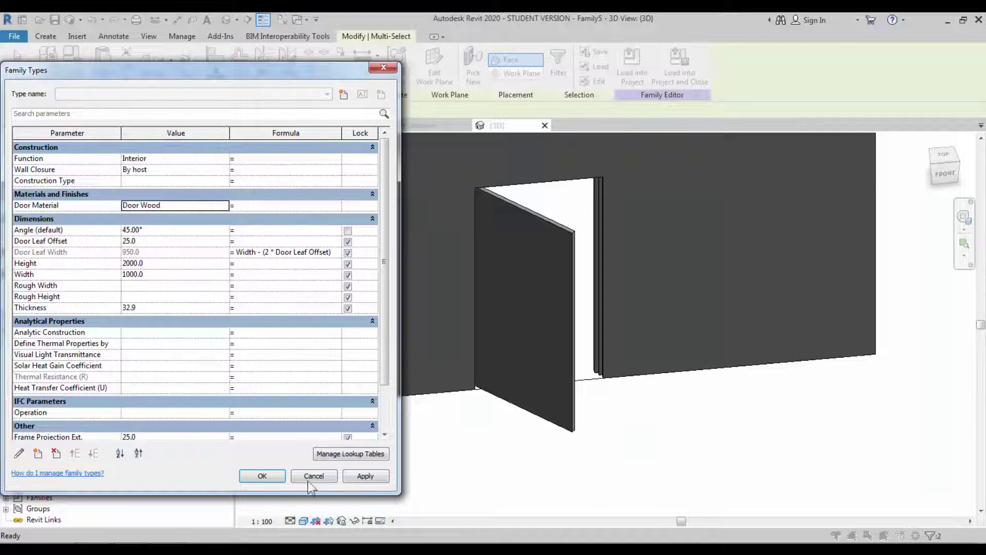
scroll(375, 412, down, 2)
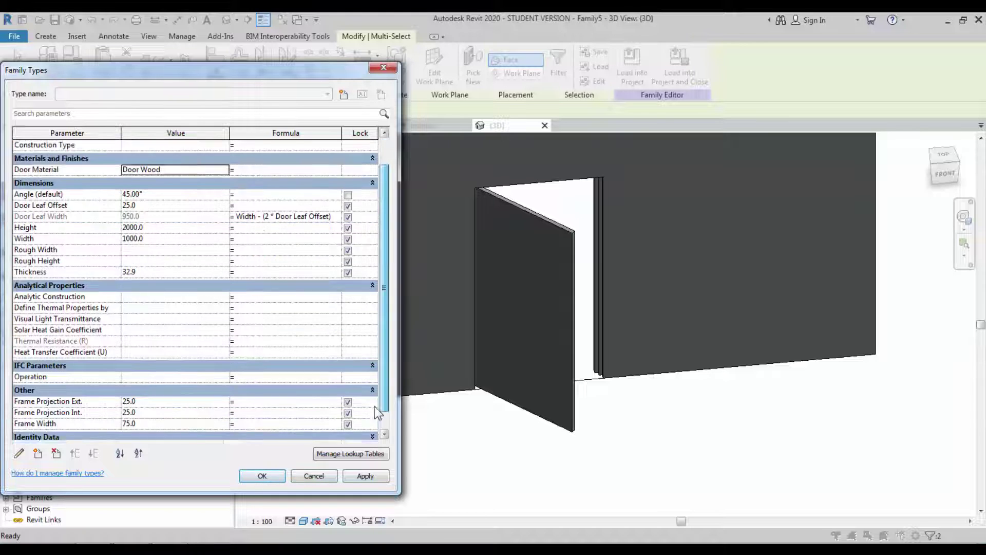
scroll(230, 398, down, 3)
scroll(230, 398, down, 1)
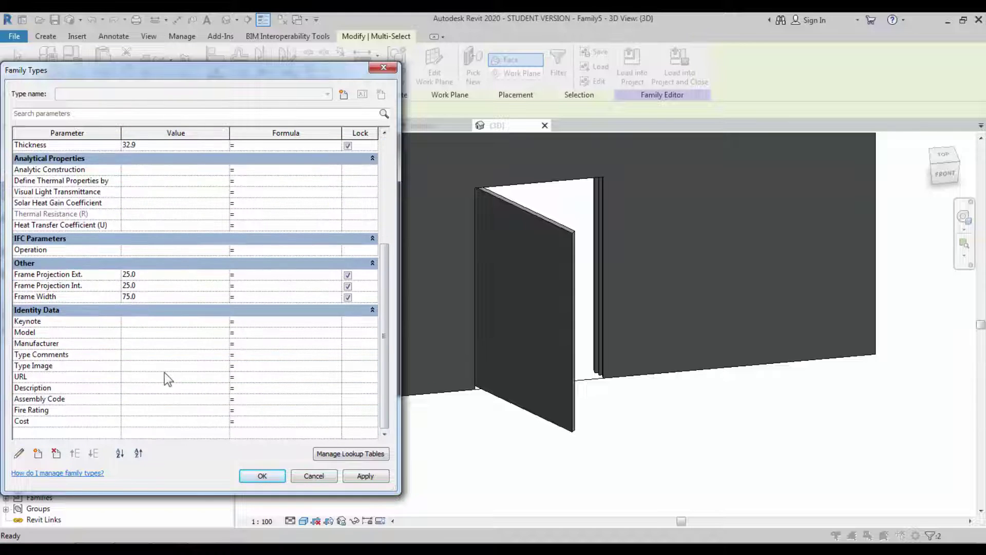
click(157, 378)
text(www.bimmodeller.com)
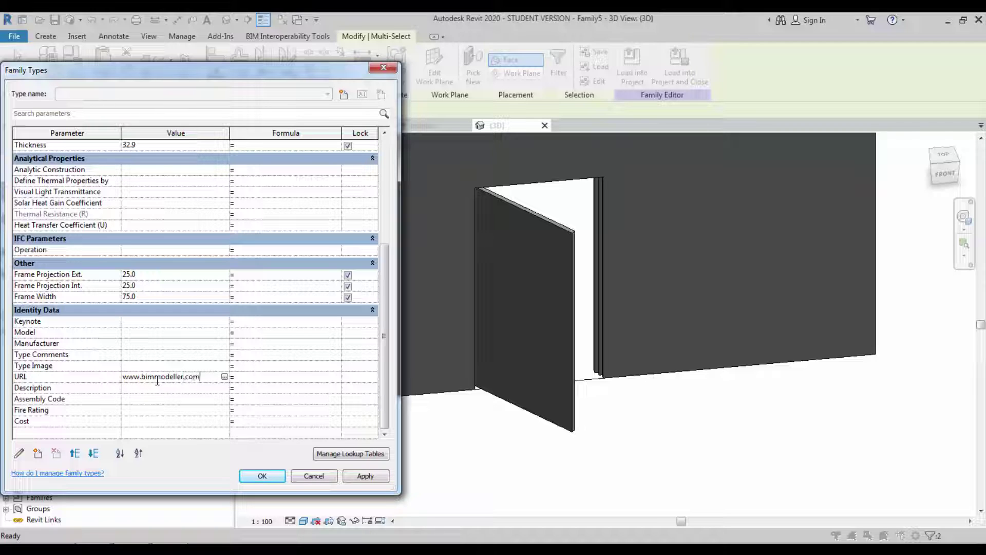
click(261, 476)
Switch the 3D view to a shaded visual style showing the wood material
shift+middle_drag(468, 447, 570, 465)
click(291, 521)
click(303, 521)
click(359, 494)
Flex Angle (default) to 0°, then set it to 90° so the leaf stands fully open
shift+middle_drag(432, 445, 530, 487)
click(73, 77)
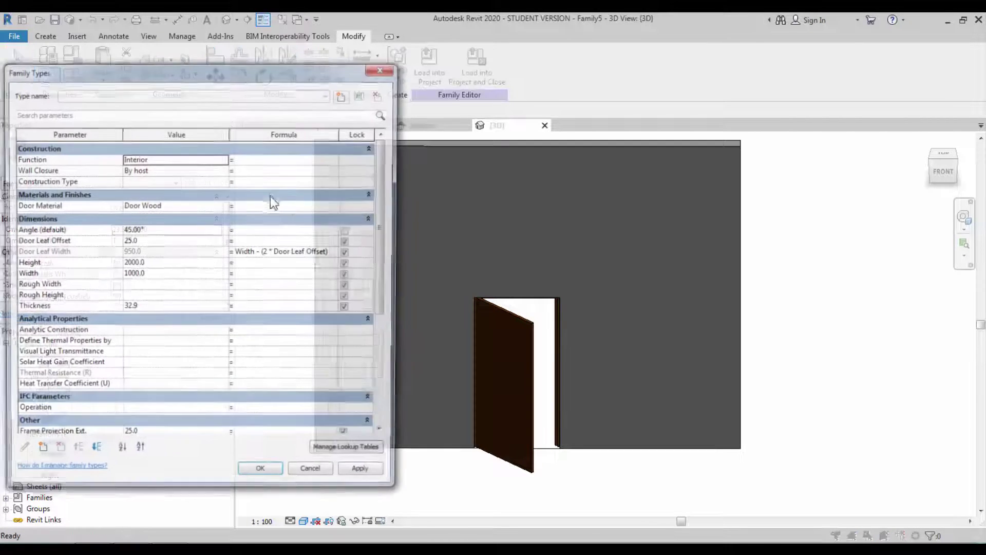
click(171, 229)
click(170, 229)
text(0)
double_click(162, 230)
text(0)
click(354, 478)
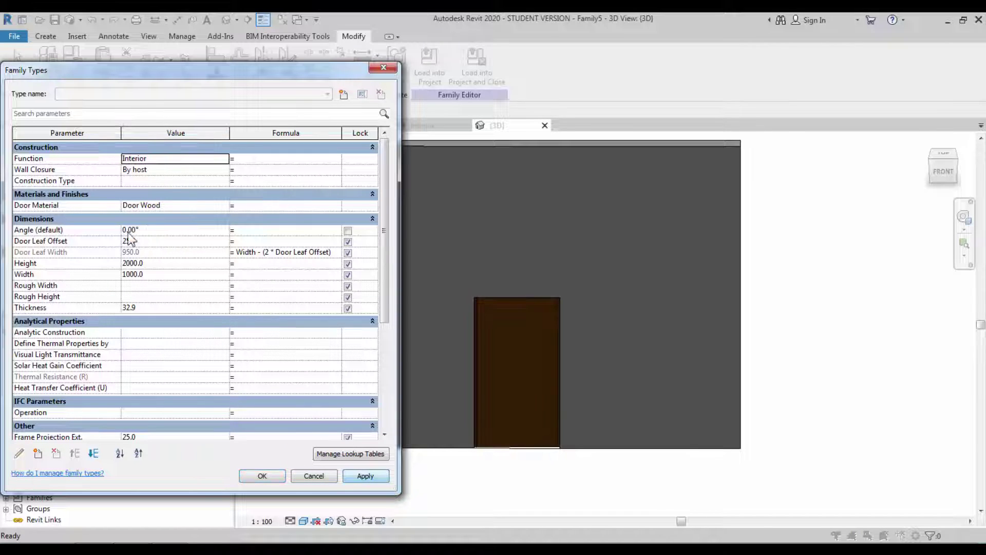
double_click(162, 230)
text(90)
click(354, 477)
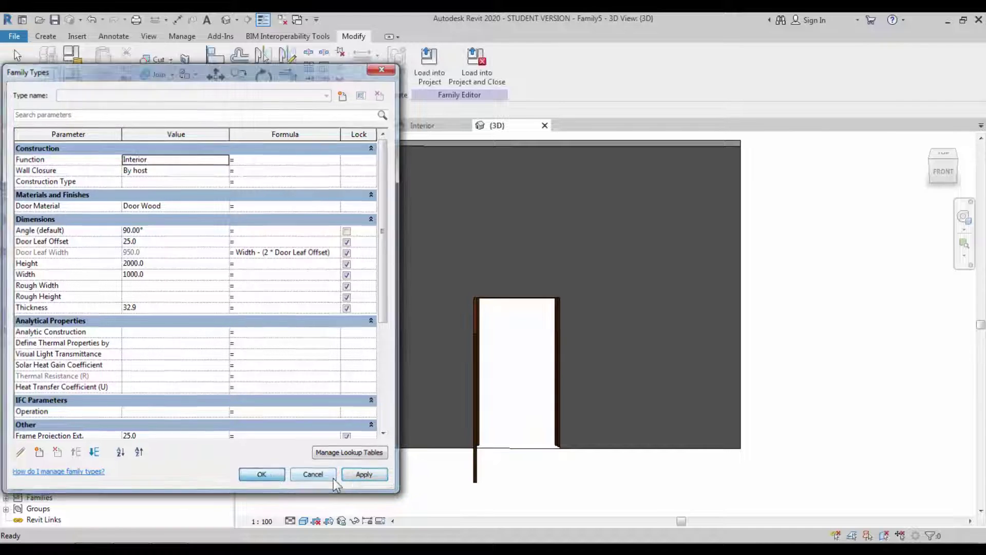
key(Return)
shift+middle_drag(409, 471, 410, 468)
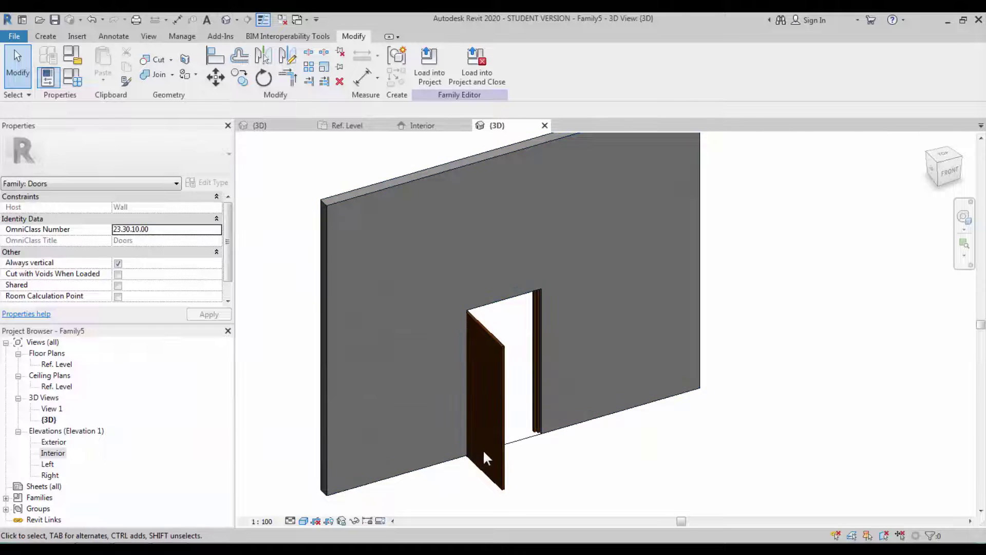
Uncheck Plan/RCP in the leaf extrusion's Visibility/Graphics Overrides so it hides in plans
click(501, 454)
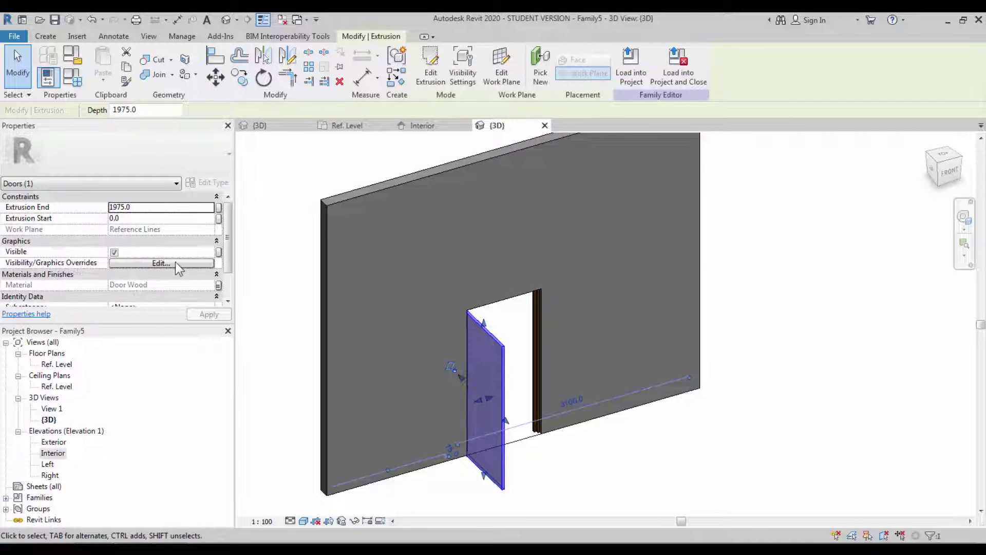
click(219, 252)
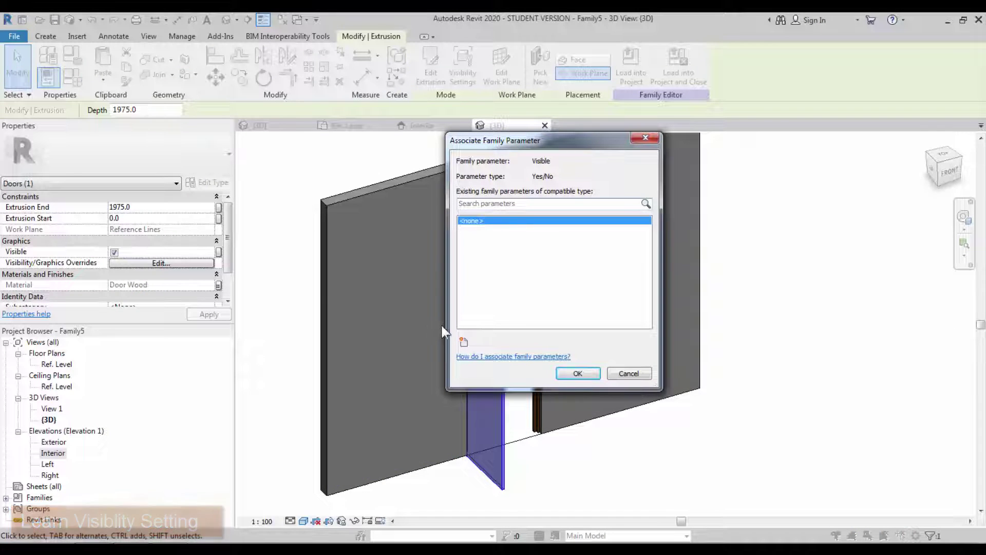
key(Escape)
click(188, 261)
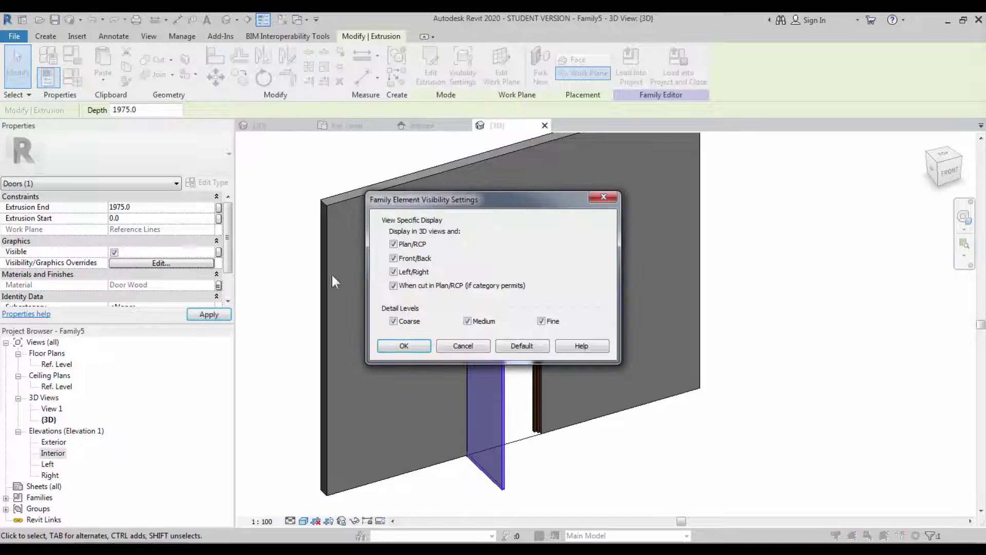
click(399, 243)
click(404, 345)
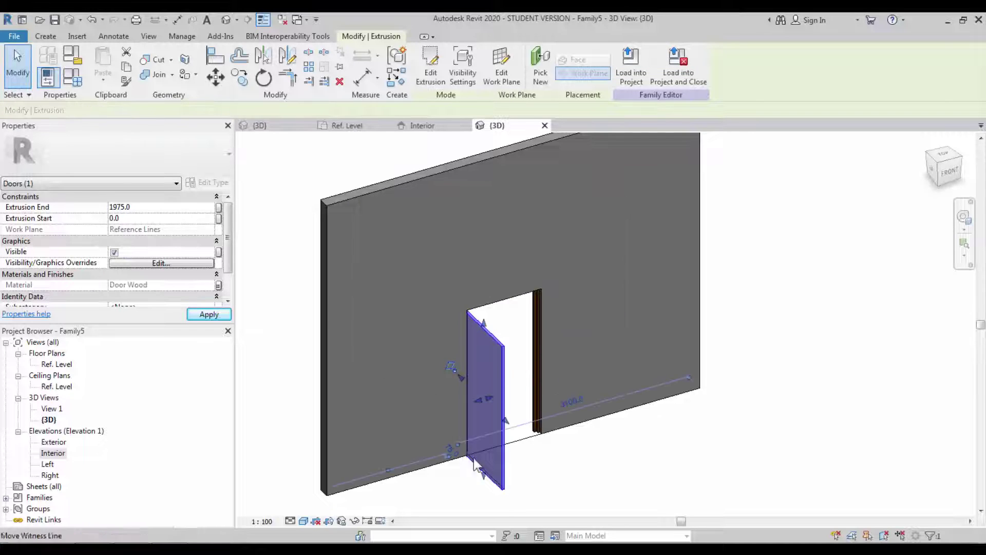
key(Escape)
In the Ref. Level plan, reset Angle (default) to 45°
click(371, 125)
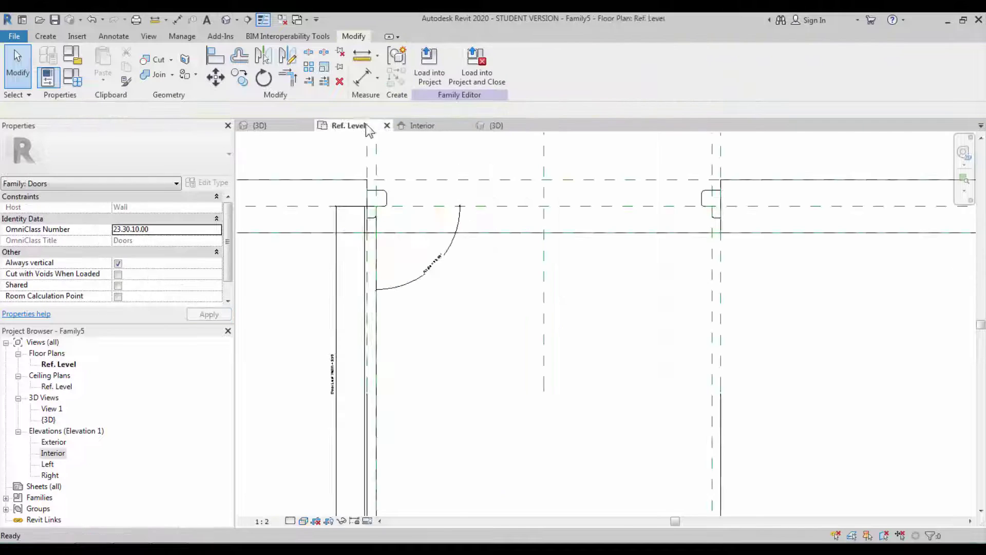
scroll(439, 276, down, 3)
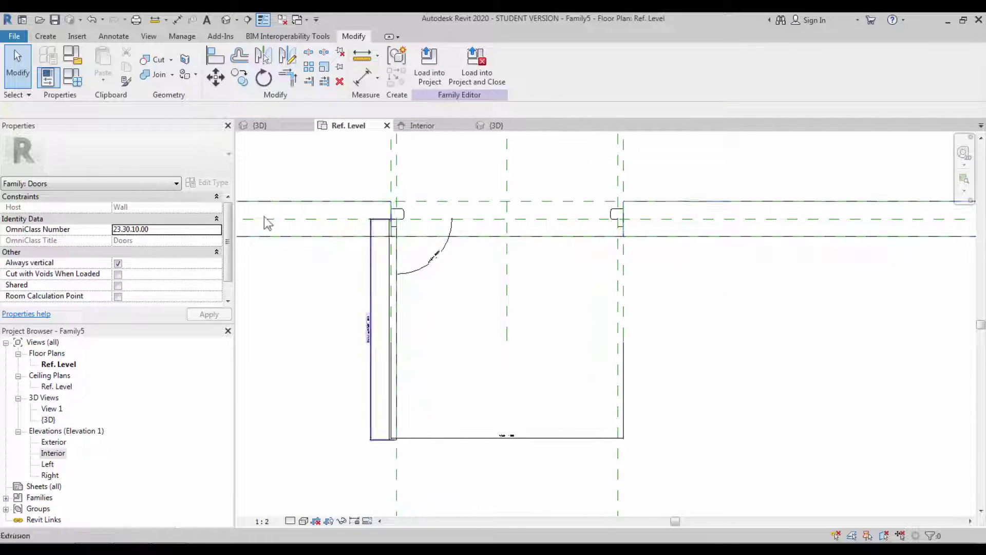
click(72, 77)
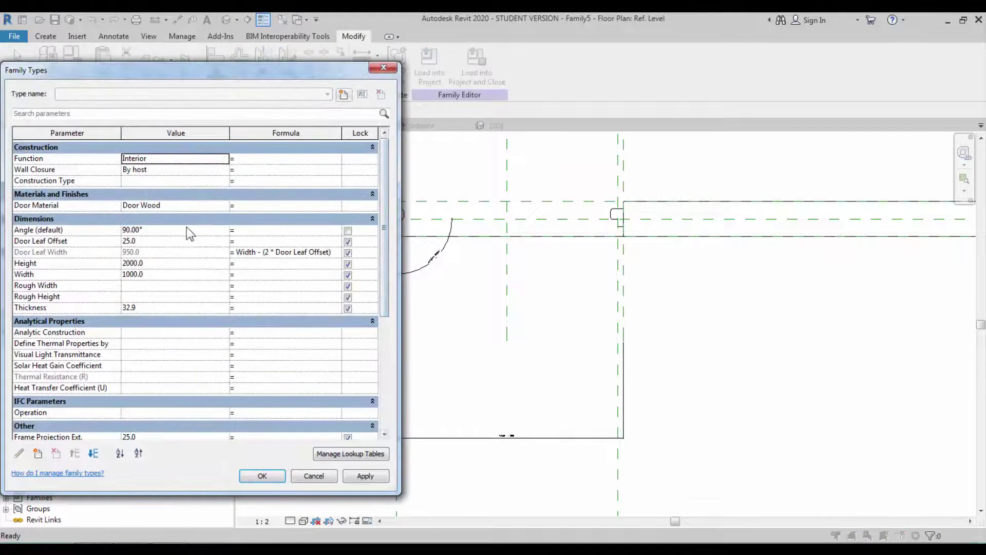
click(186, 229)
text(45)
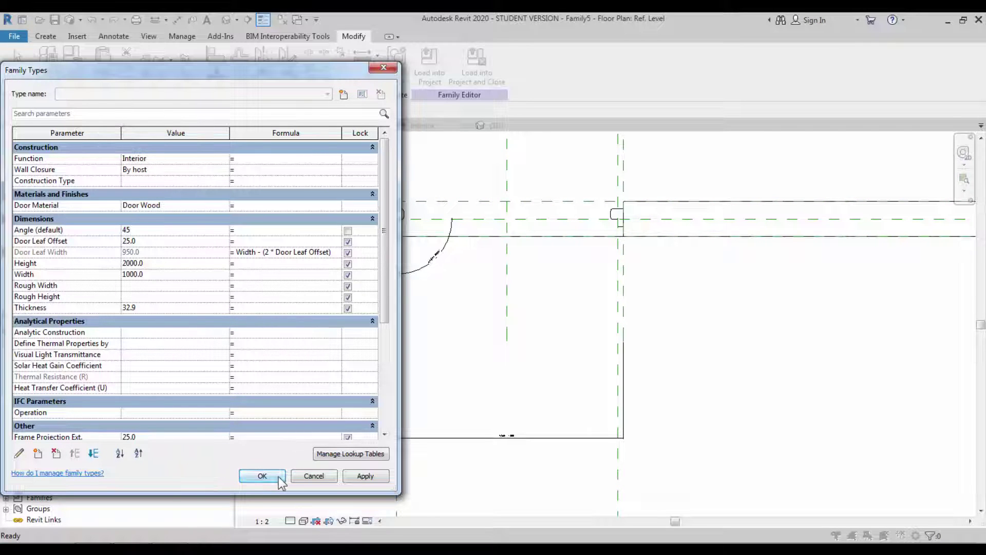
click(280, 480)
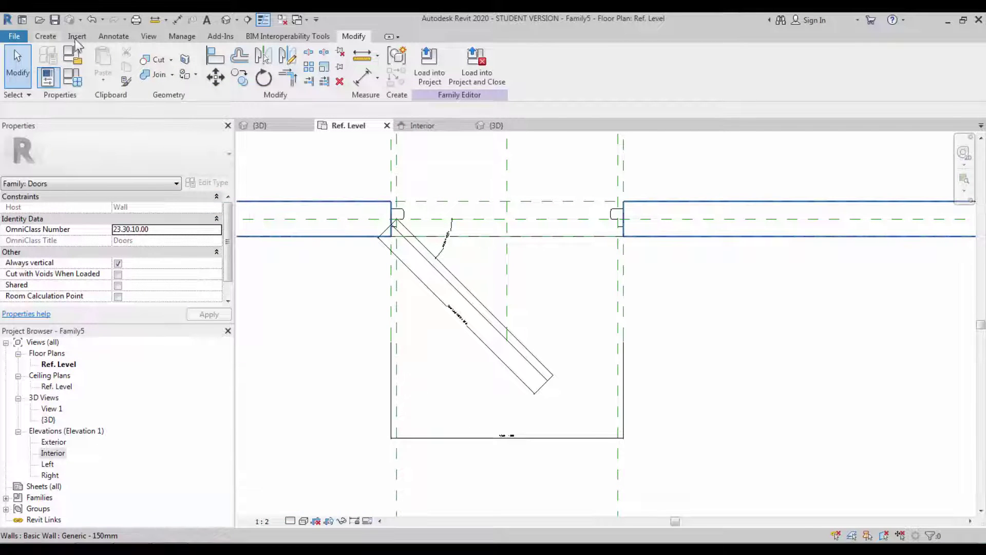
Draw a center-ends symbolic arc centred on the hinge, from the leaf tip to the opposite jamb
click(113, 36)
click(203, 56)
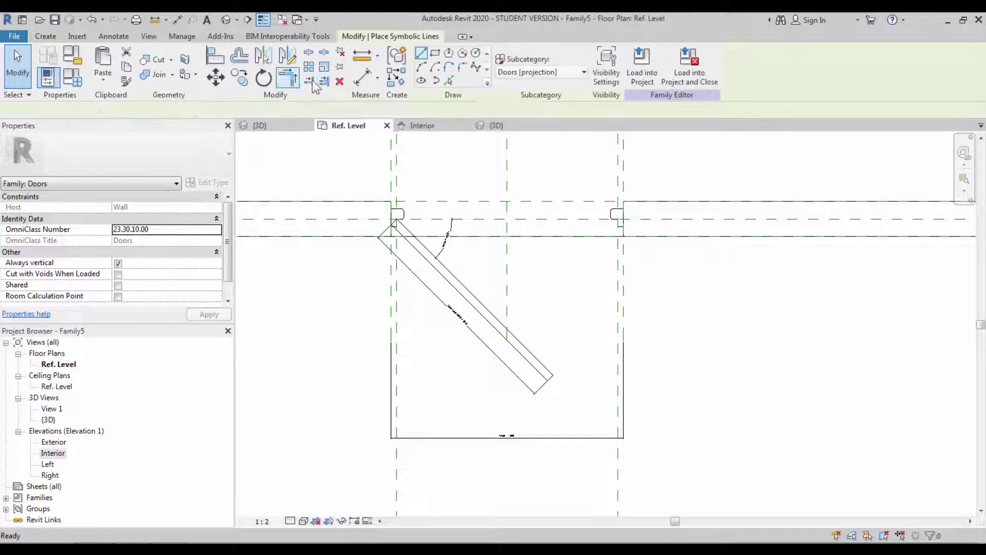
click(434, 68)
scroll(393, 221, up, 3)
click(388, 218)
scroll(623, 434, down, 3)
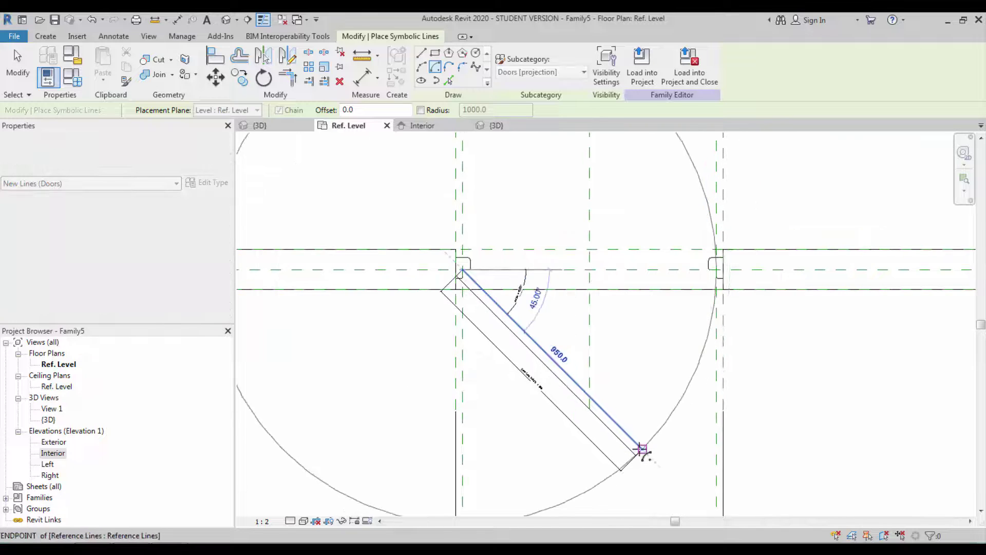
click(644, 450)
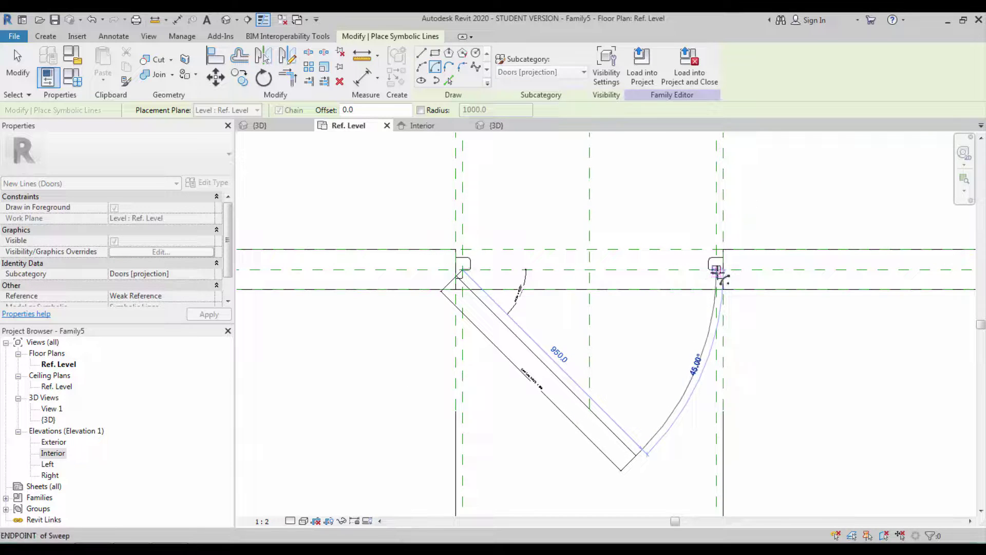
click(717, 272)
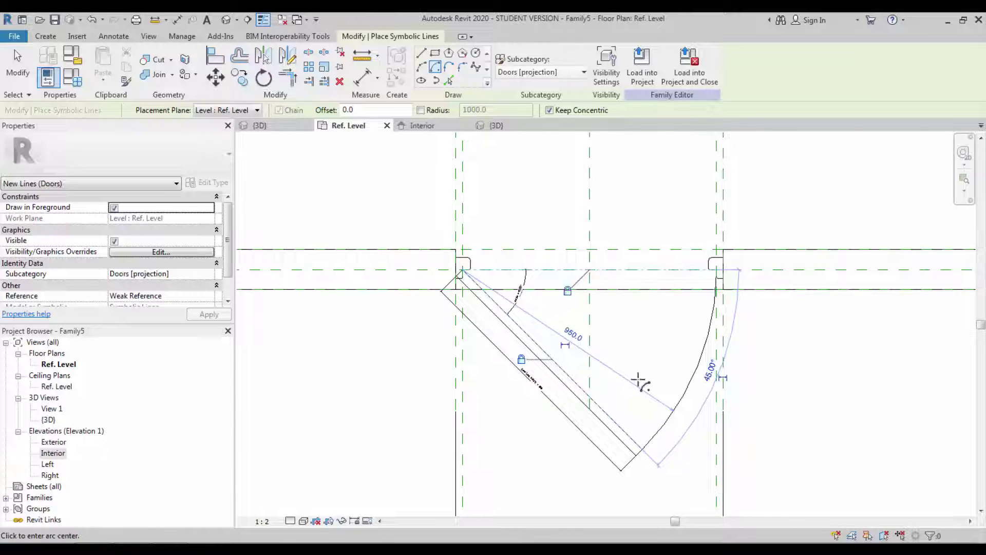
key(Escape)
key(Escape)
Set the swing arc's subcategory to Hidden Lines [projection]
click(688, 394)
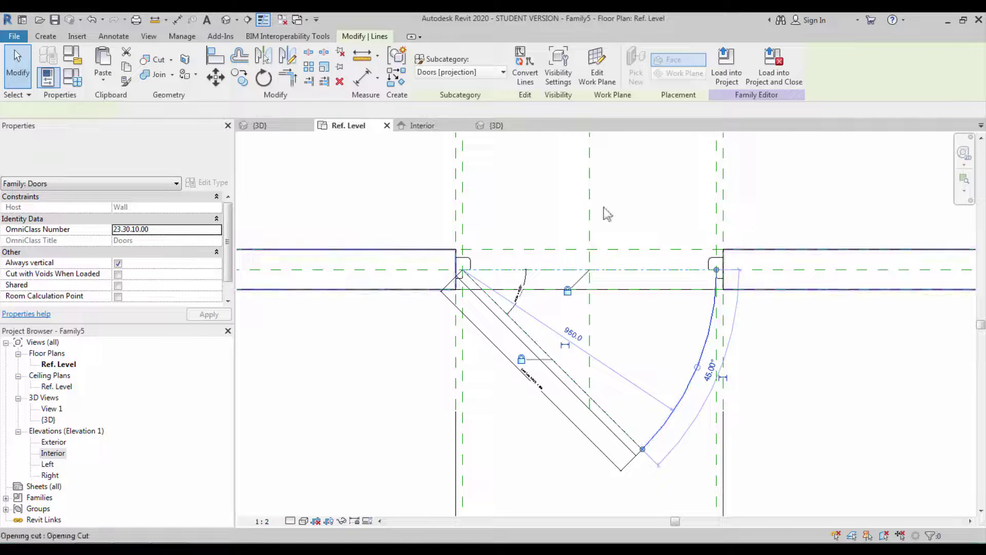
click(493, 72)
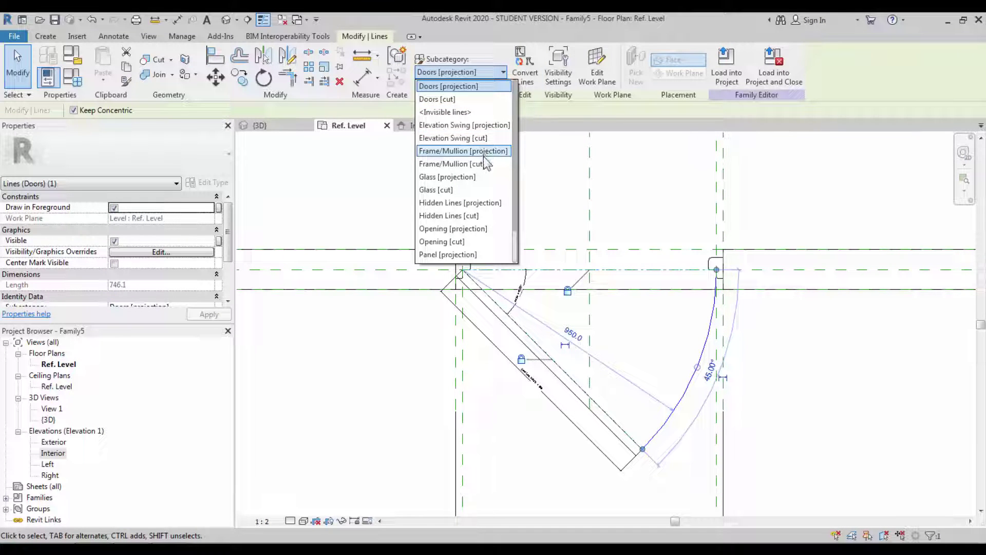
click(488, 203)
click(655, 369)
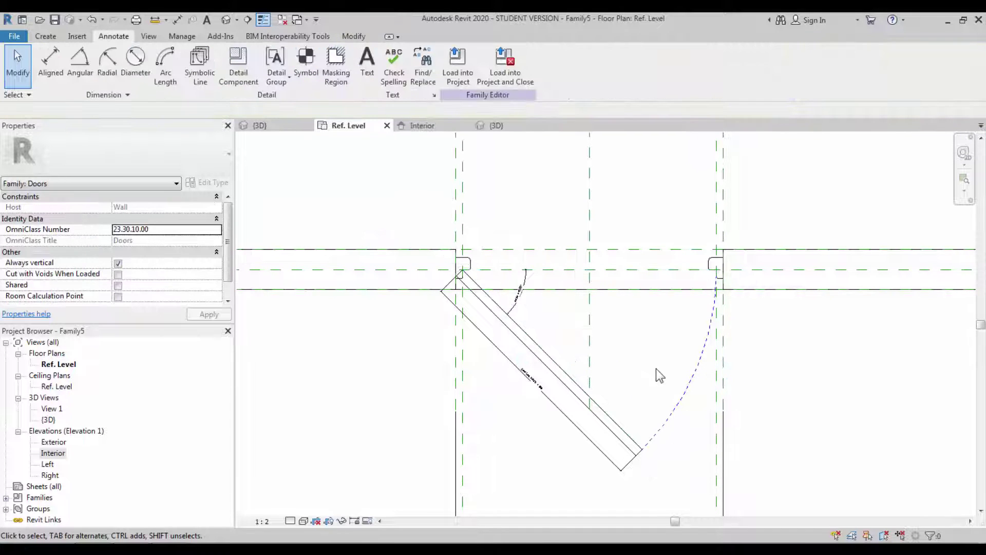
Flex Angle (default) to 25°, then 55°, keeping 55° as the default
scroll(63, 64, up, 2)
click(73, 78)
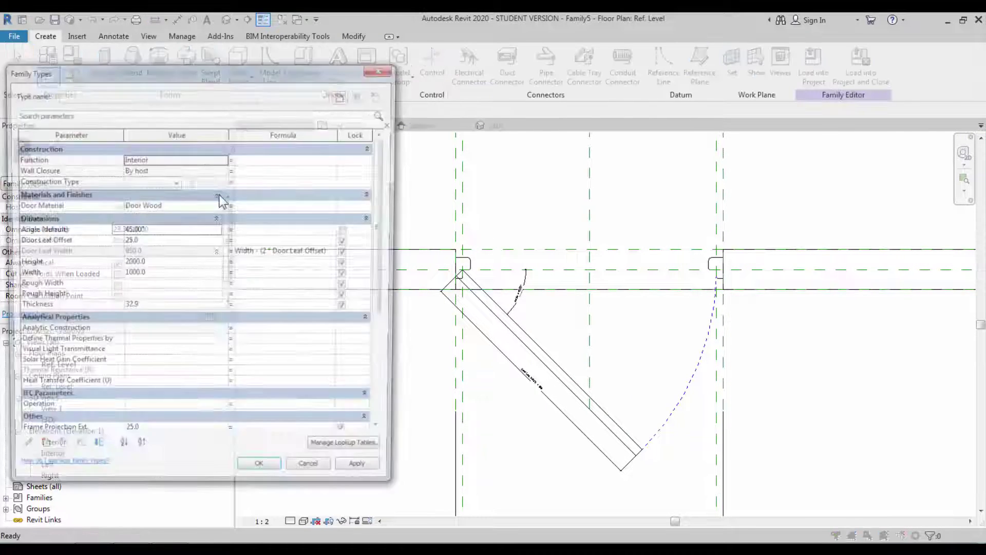
click(184, 229)
text(25)
click(365, 476)
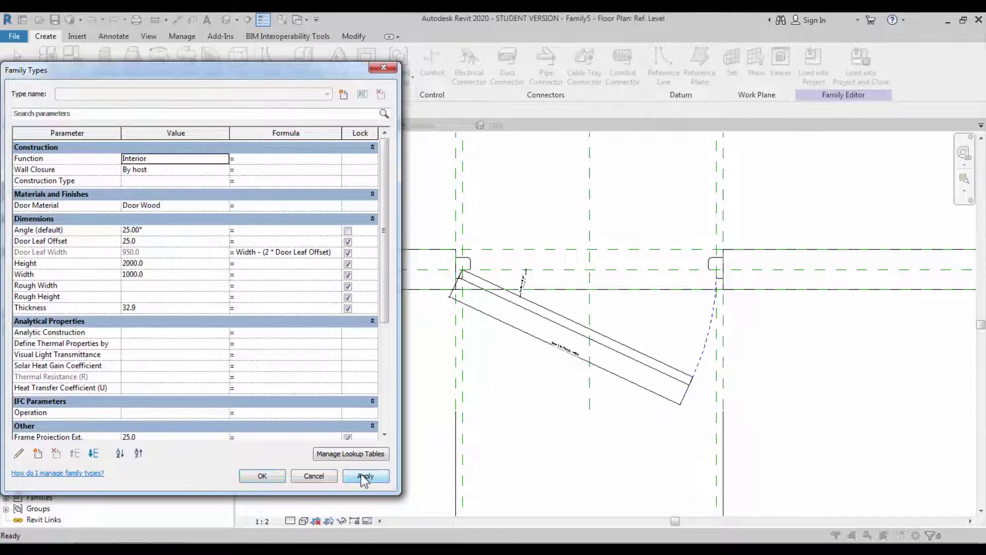
click(186, 230)
text(55)
click(377, 476)
click(262, 475)
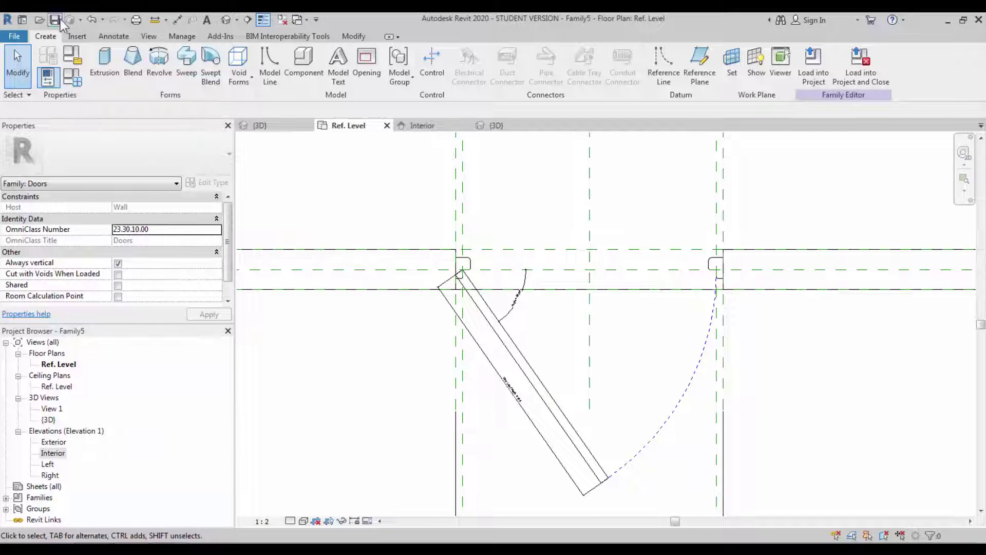
Save the family as 'Simple Door Parametric Family.rfa', accepting the default file save options
click(58, 18)
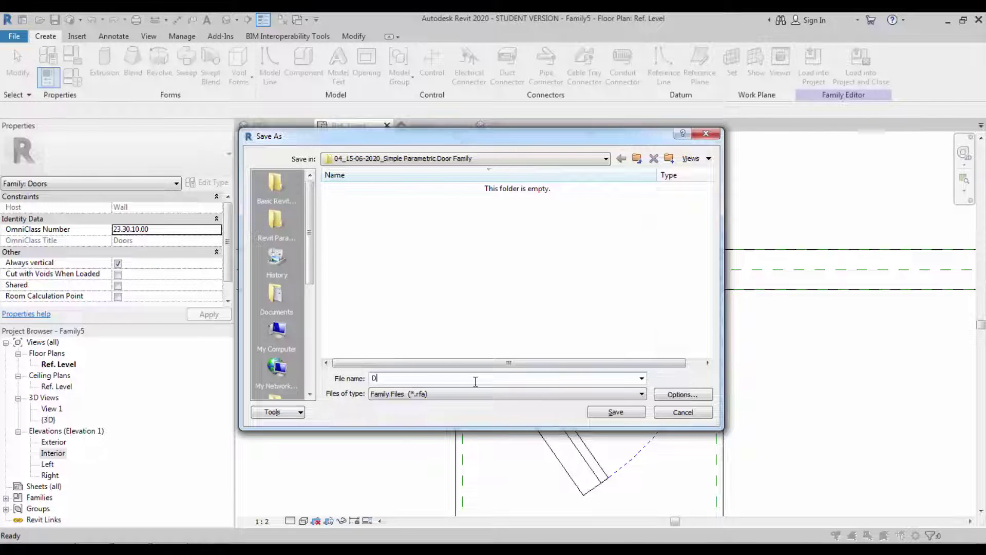
key(BackSpace)
key(BackSpace)
key(BackSpace)
text(Door Parameter)
key(BackSpace)
key(BackSpace)
text(ric)
key(alt+o)
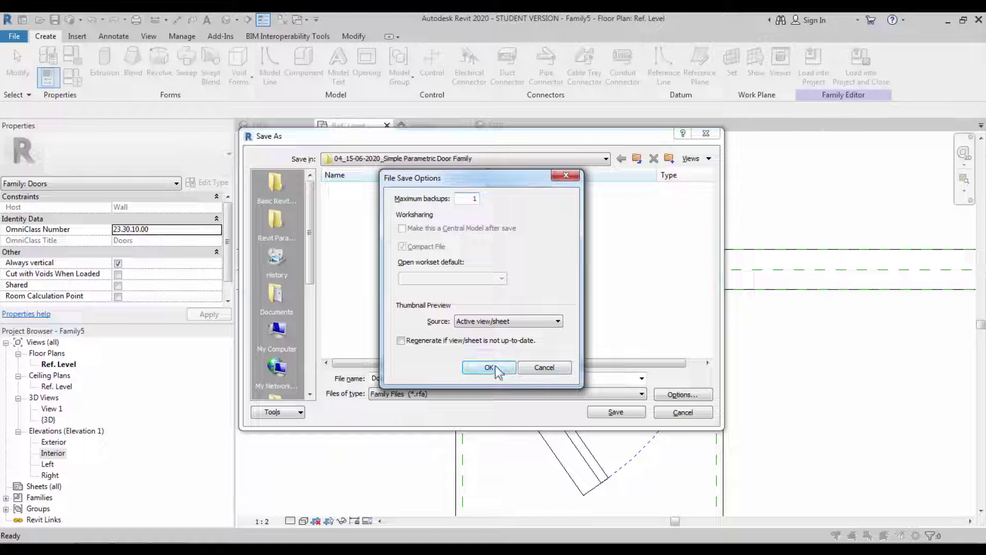
click(489, 367)
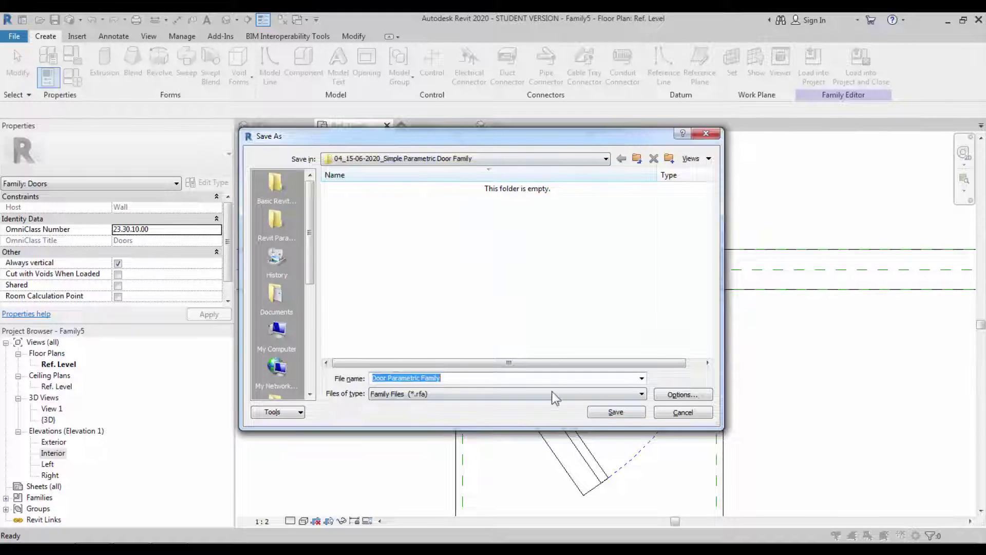
click(373, 377)
text(Simple)
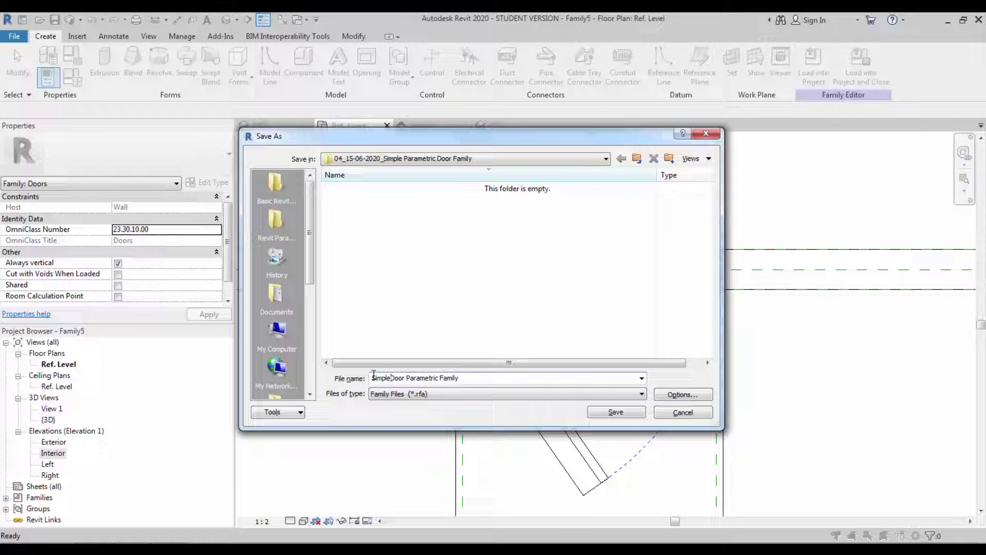
click(615, 412)
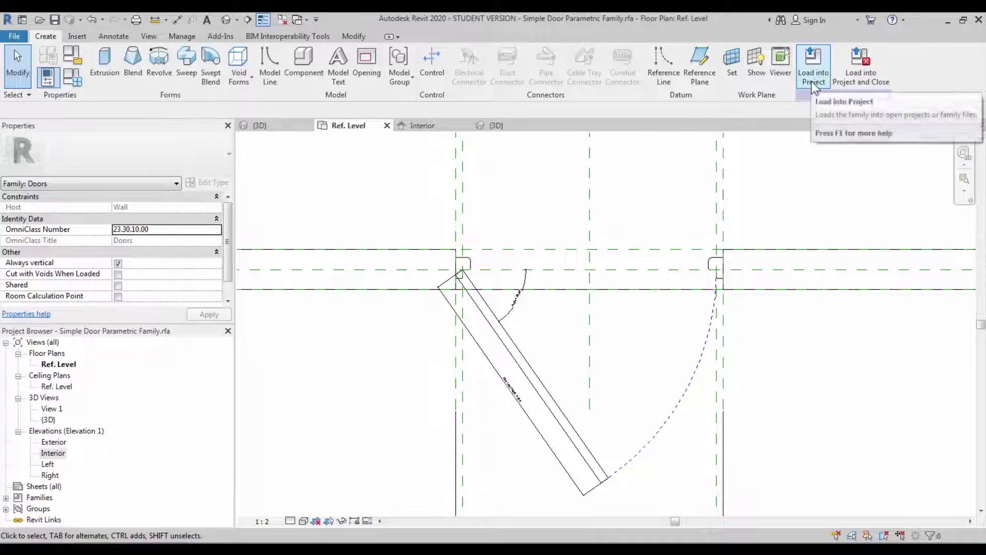
Close inactive views, load the family into the project and place a second door in the brick wall
click(289, 25)
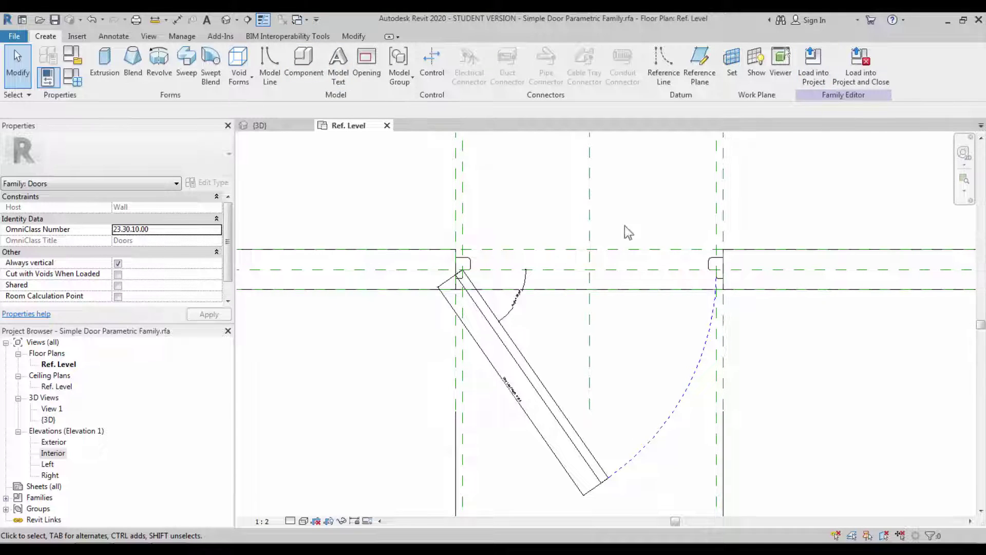
click(808, 78)
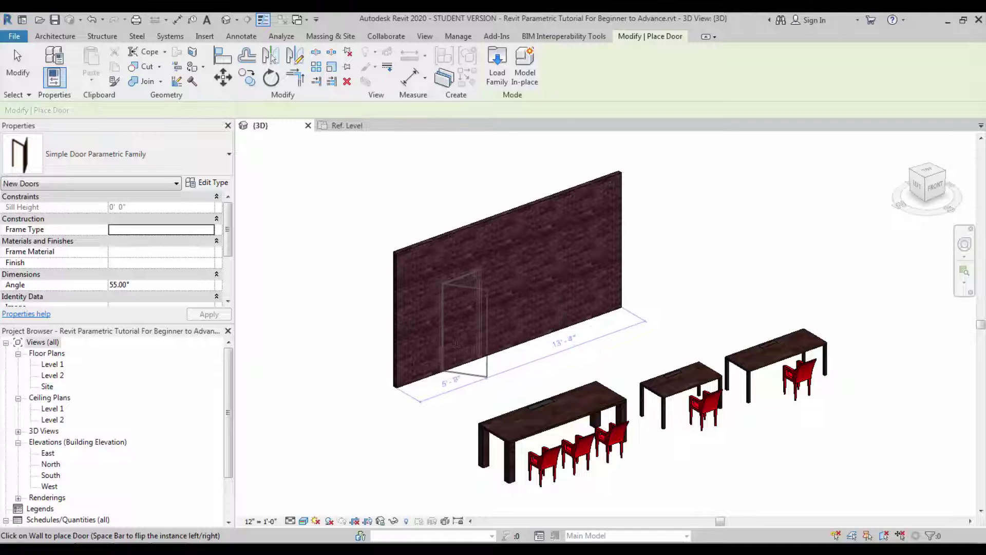
scroll(509, 358, up, 2)
shift+middle_drag(583, 361, 568, 394)
click(554, 331)
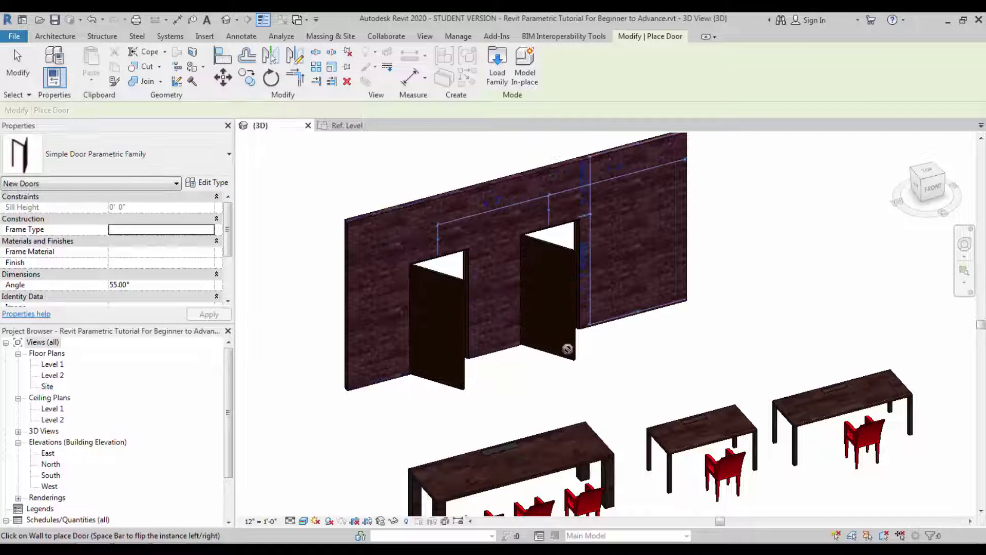
key(Escape)
key(Escape)
Change the new door's Angle to 25°, then 0°, and finally 34°
click(552, 323)
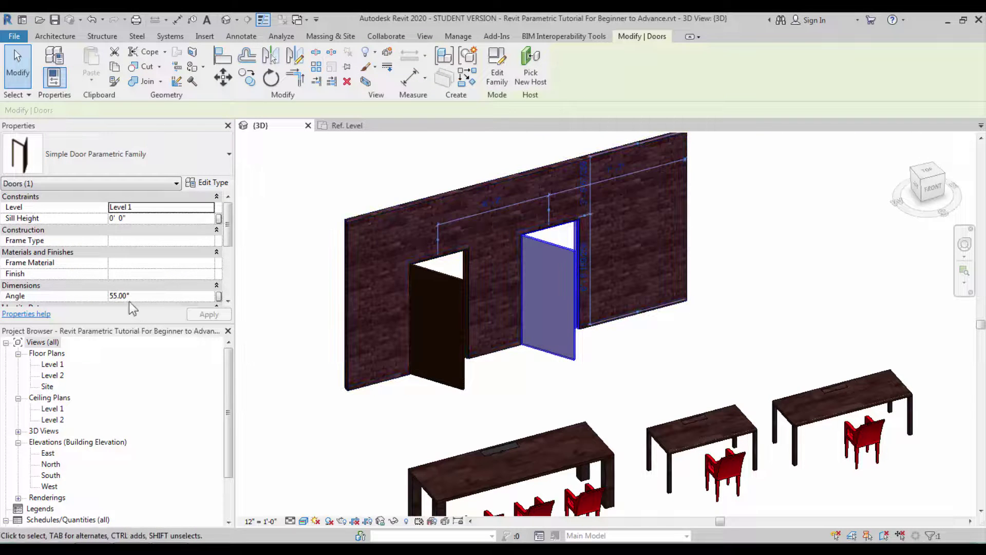
click(159, 297)
text(25)
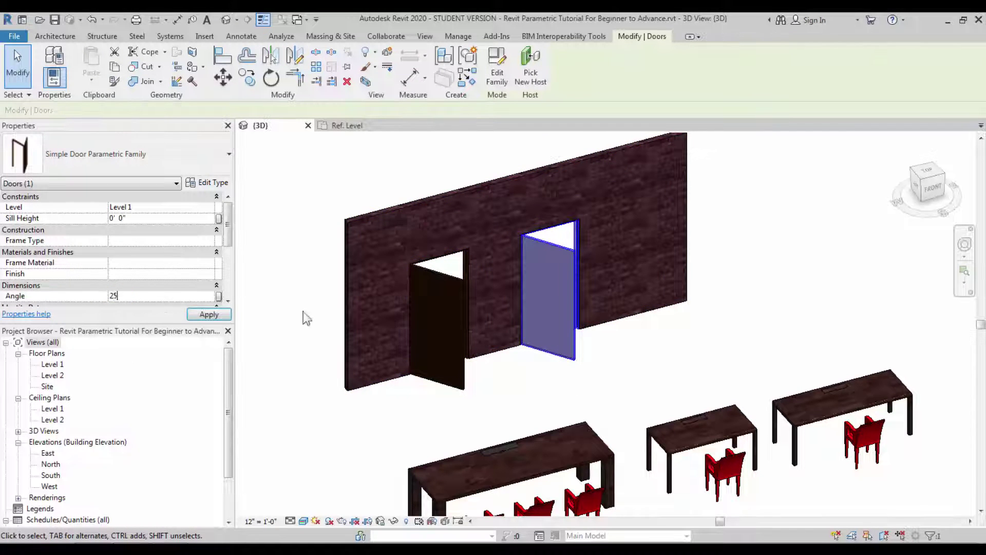
click(176, 297)
text(0)
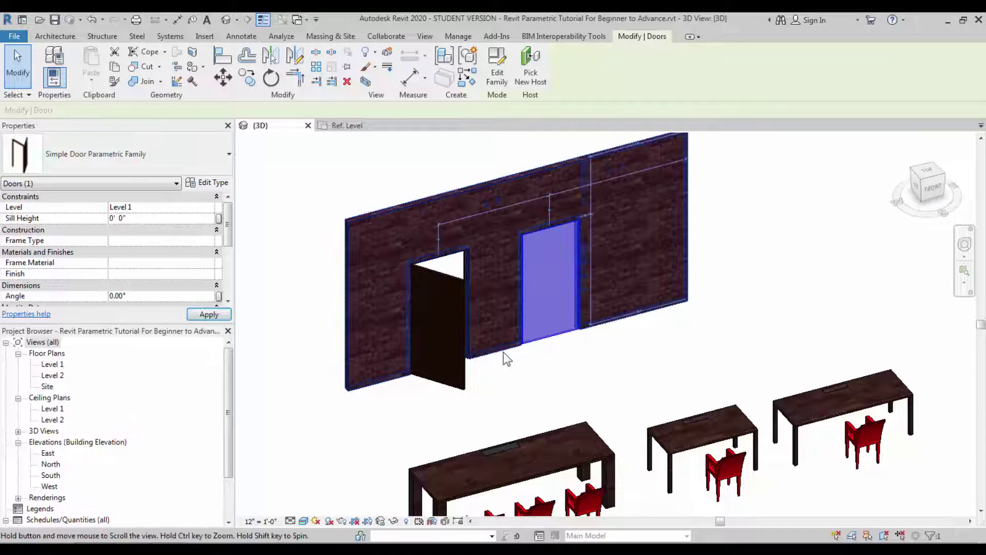
shift+middle_drag(588, 361, 513, 368)
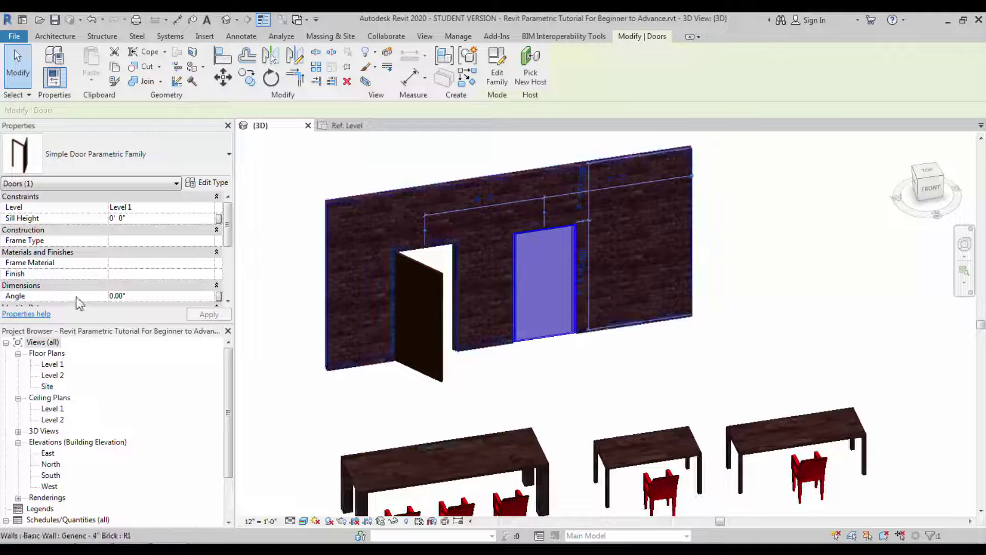
click(150, 296)
text(34)
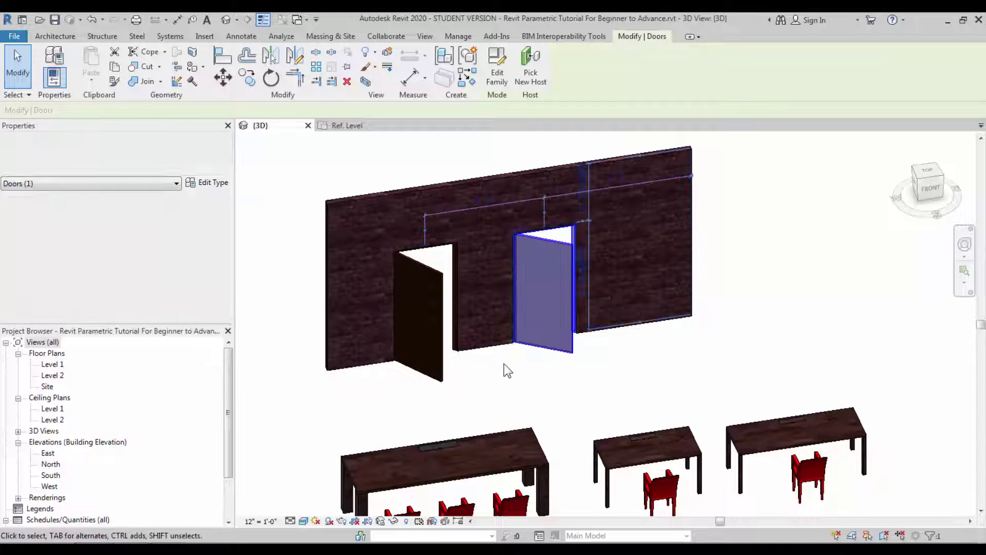
mouse_move(510, 381)
shift+middle_down()
mouse_move(535, 385)
mouse_move(525, 379)
shift+middle_up()
click(507, 371)
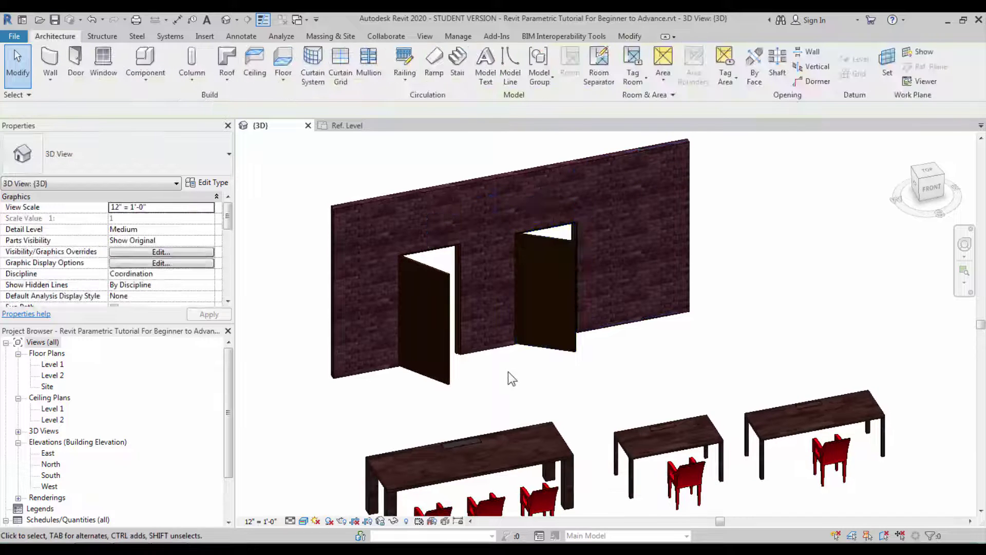
scroll(507, 371, up, 2)
shift+middle_drag(511, 371, 569, 408)
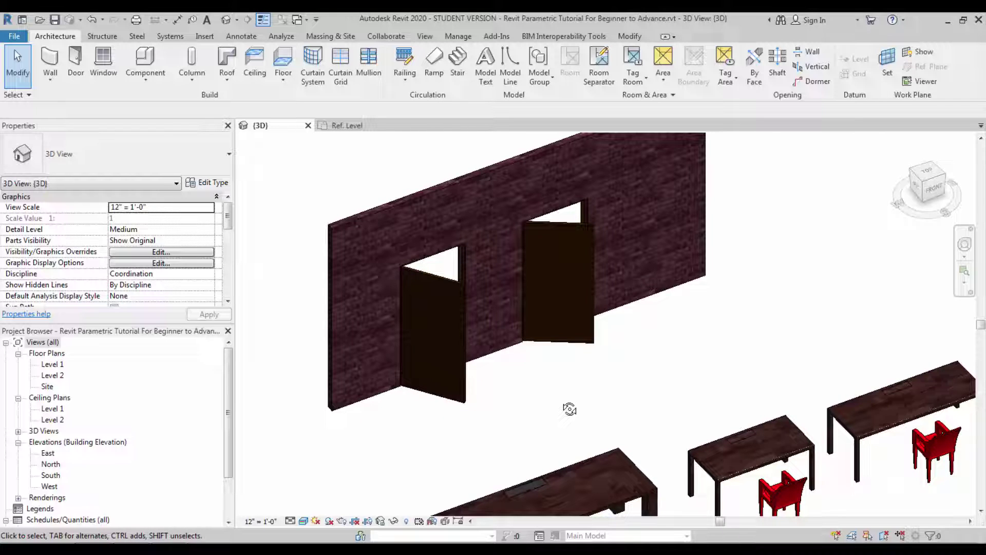